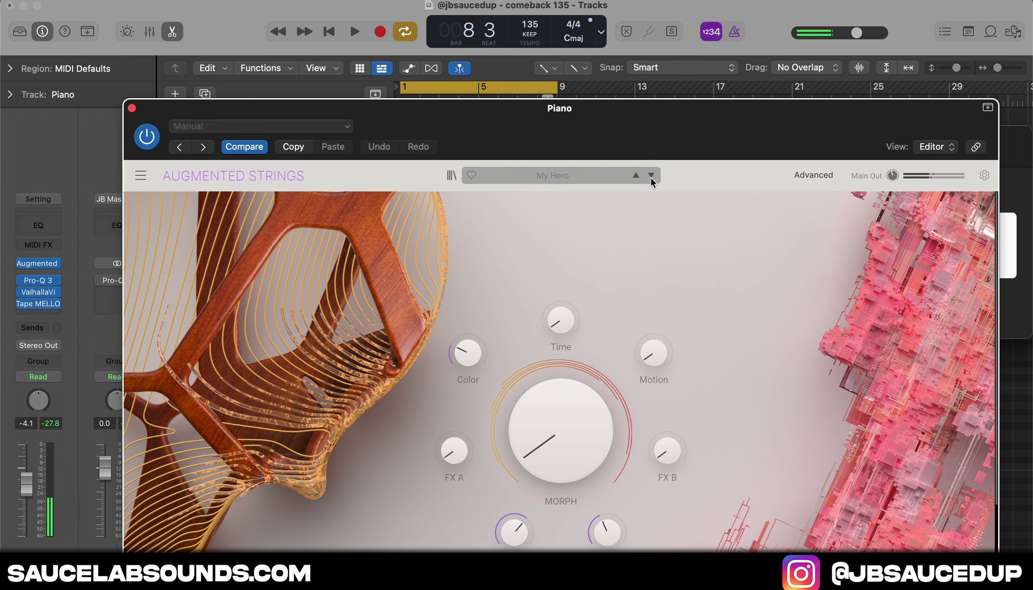
Step: Audition successive Augmented Strings presets, ignore the missing samples, settle on Nova Strings and close the instrument window
click(651, 176)
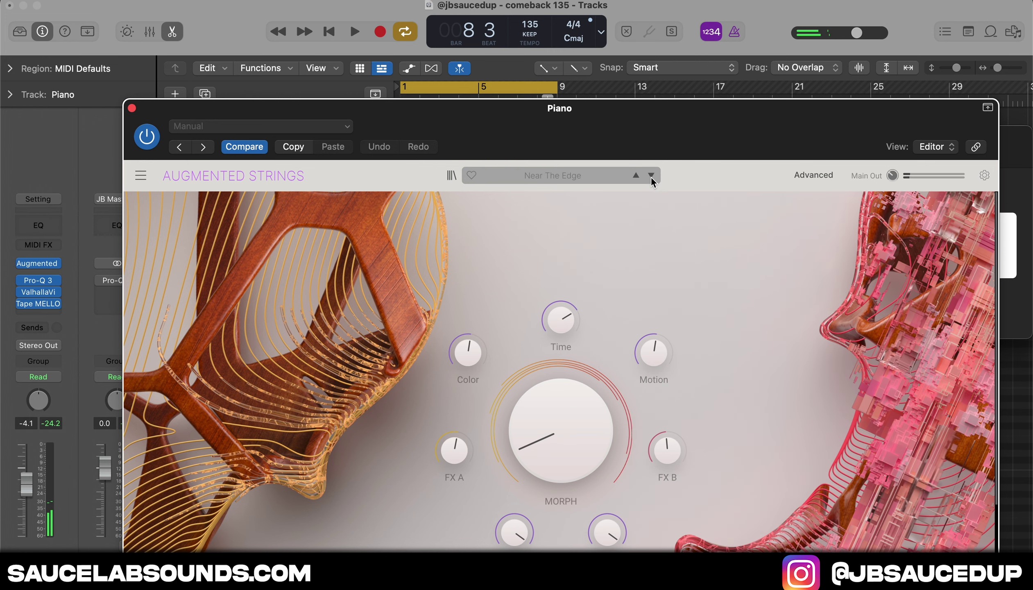
click(651, 177)
click(651, 177)
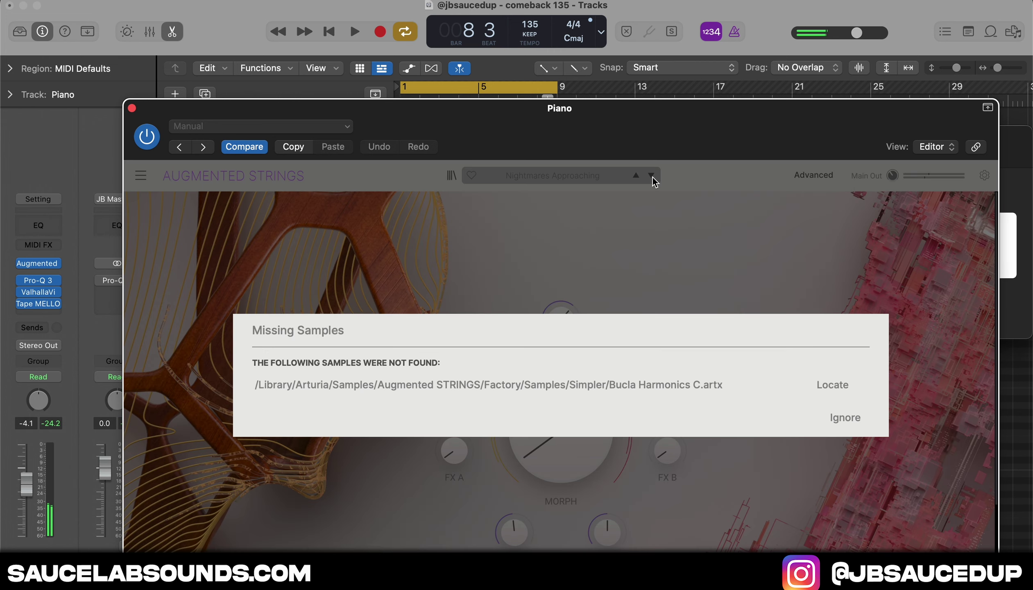
click(844, 417)
click(652, 175)
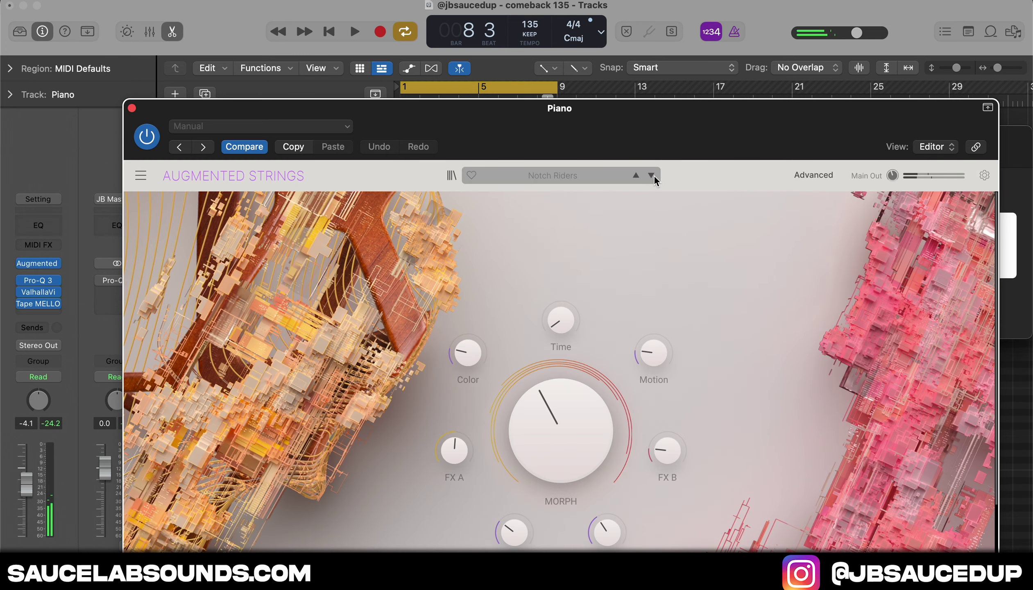
click(651, 175)
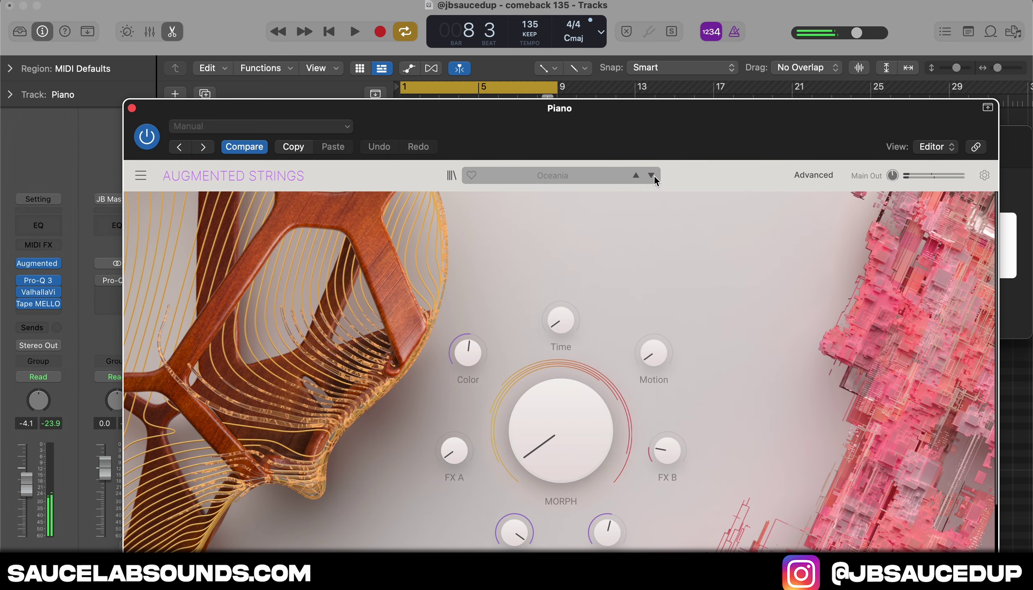
click(635, 176)
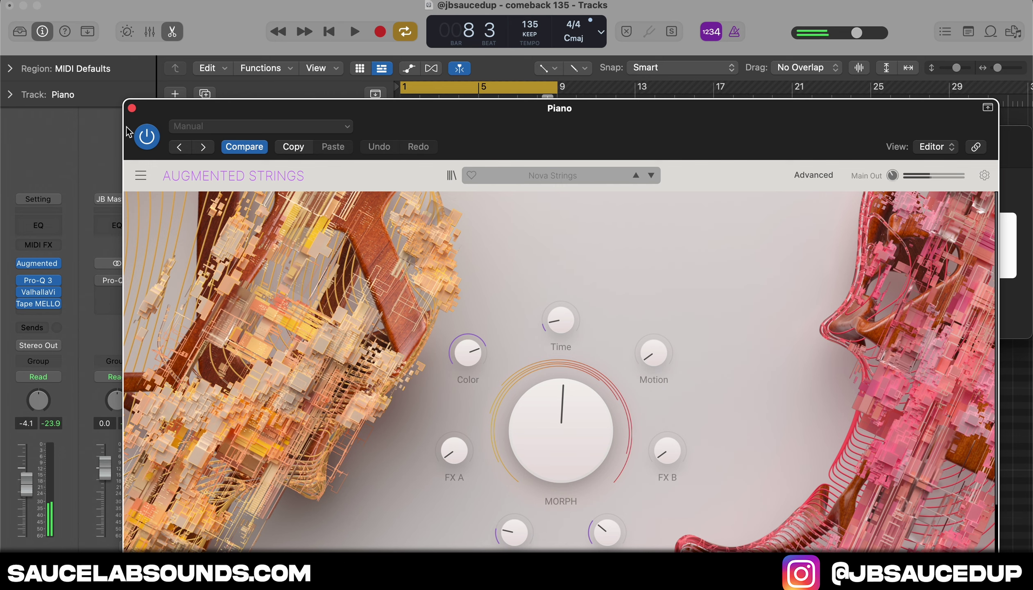
click(132, 108)
Step: Quantize the recorded G#4 note to 1/1 Note, hide Musical Typing and make the note fill bar 1
click(360, 330)
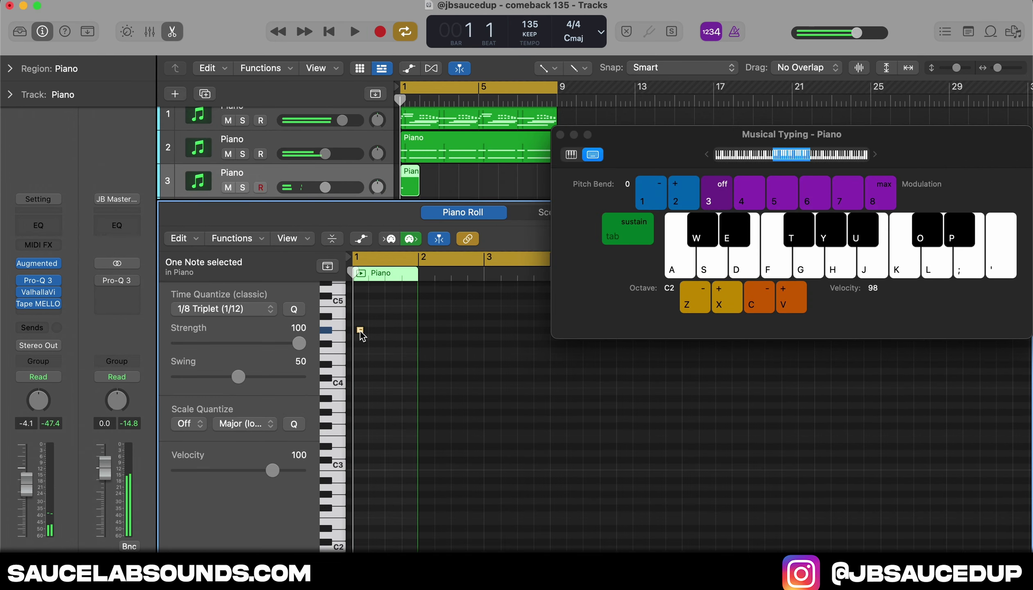
click(224, 308)
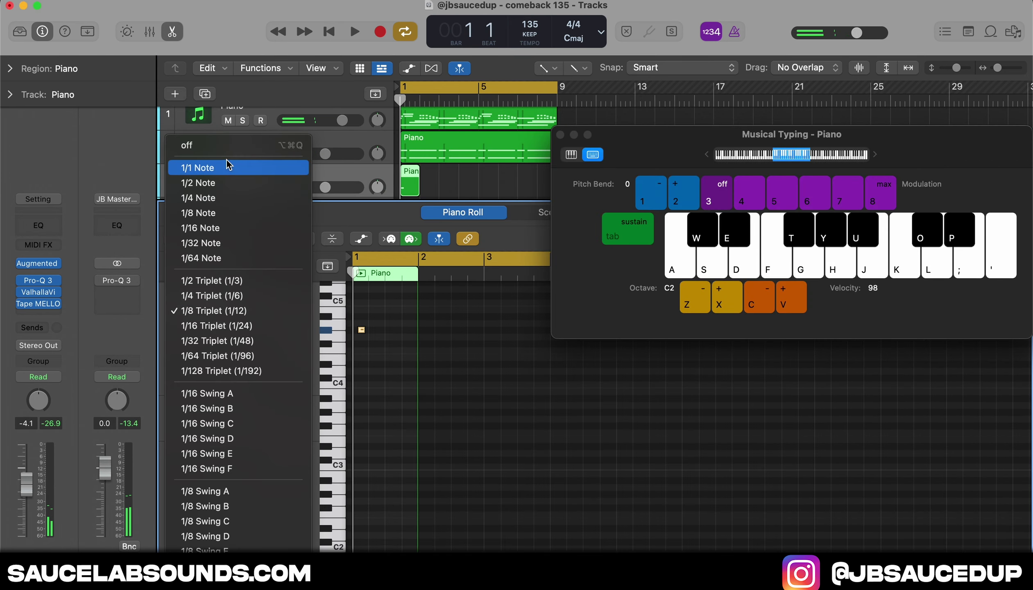
key(Return)
click(560, 134)
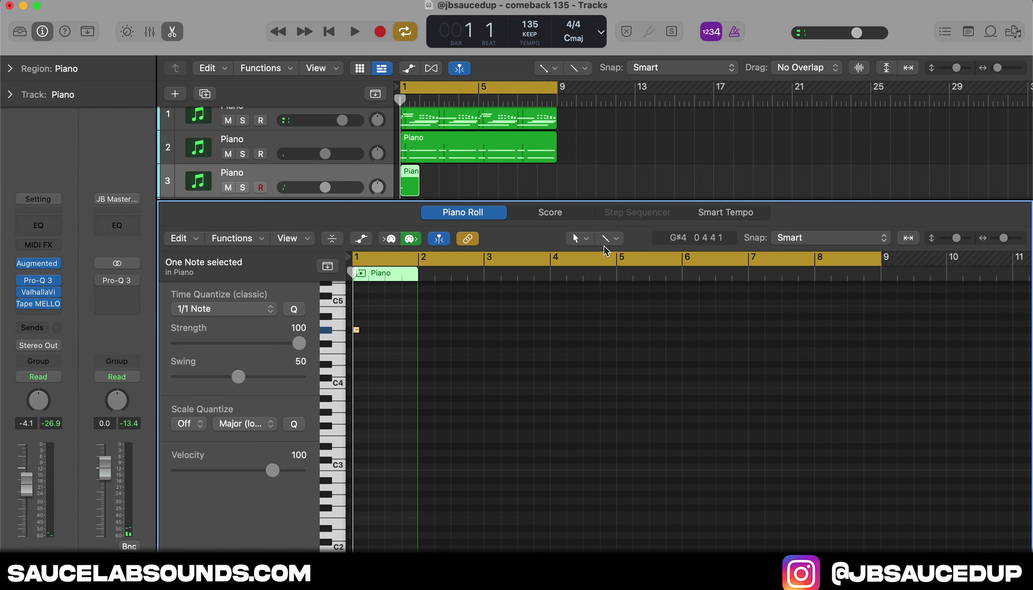
click(604, 238)
click(640, 438)
click(357, 328)
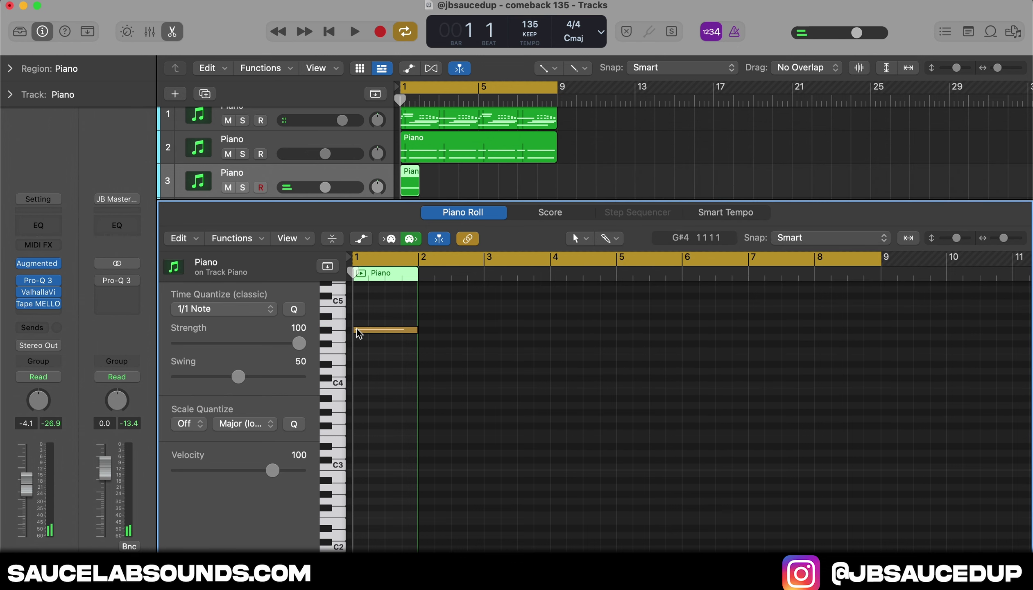
Step: Play back the G#4 note and lengthen it so that it ends at bar 3
key(space)
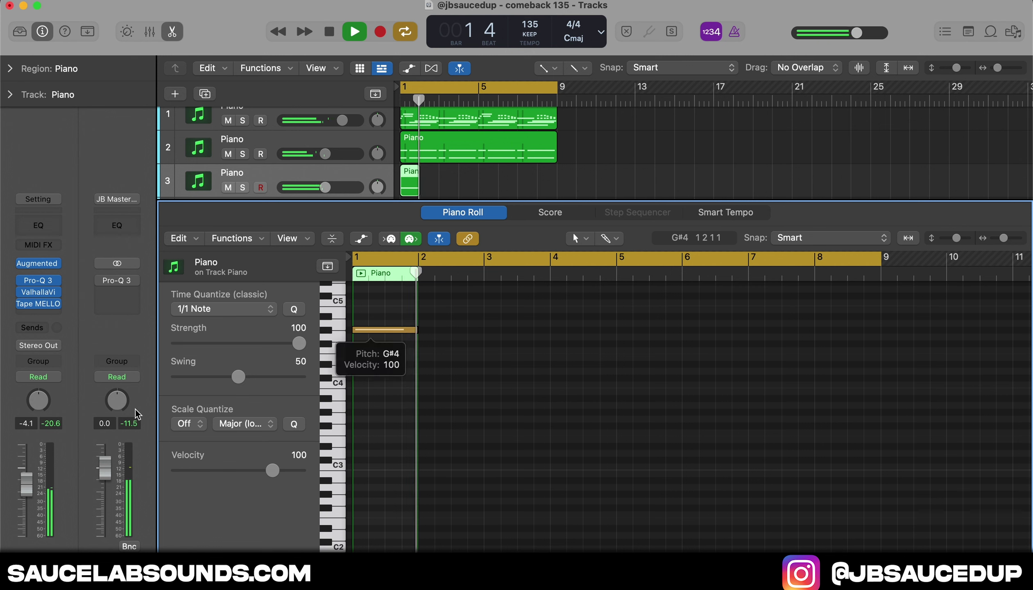
click(413, 329)
key(space)
drag(424, 327, 484, 328)
Step: Copy the G#4 note to bar 3 and transpose the copy down seven semitones to C#4
key(super+c)
click(481, 274)
key(super+v)
key(super+z)
click(483, 272)
key(super+v)
key(alt+Down)
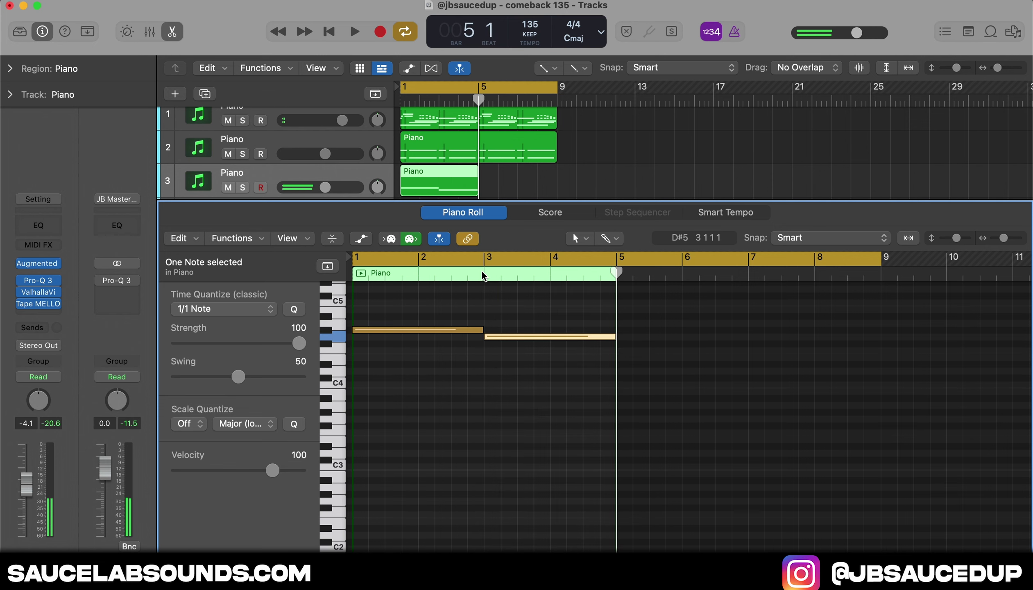
key(alt+Down)
key(alt+Down)
key(alt+Down)
key(alt+Down)
key(alt+Down)
key(alt+Down)
Step: Copy both notes to bar 5 to fill eight bars and lower the track's volume to -14.4 dB during playback
drag(767, 472, 273, 320)
key(super+c)
key(super+v)
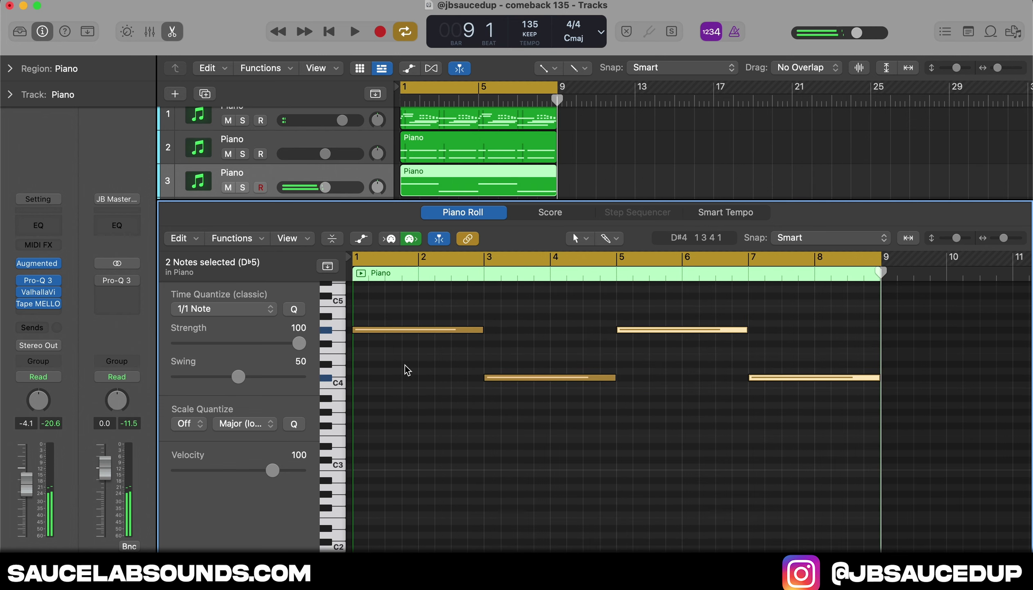
key(space)
drag(325, 187, 305, 187)
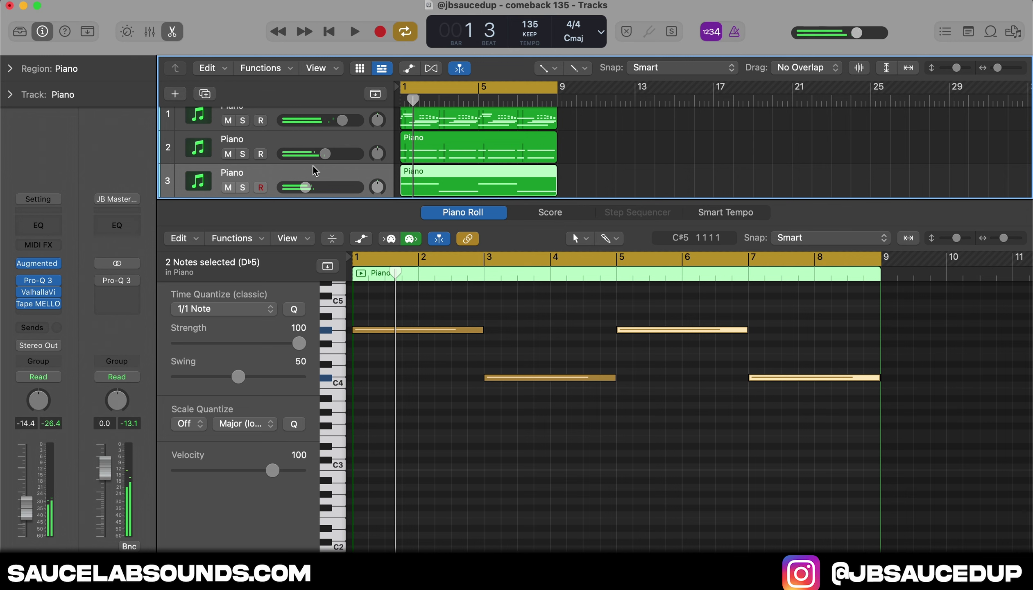
Step: Duplicate the strings track with its settings and replace the copy's instrument with Arcade
key(super+d)
click(56, 265)
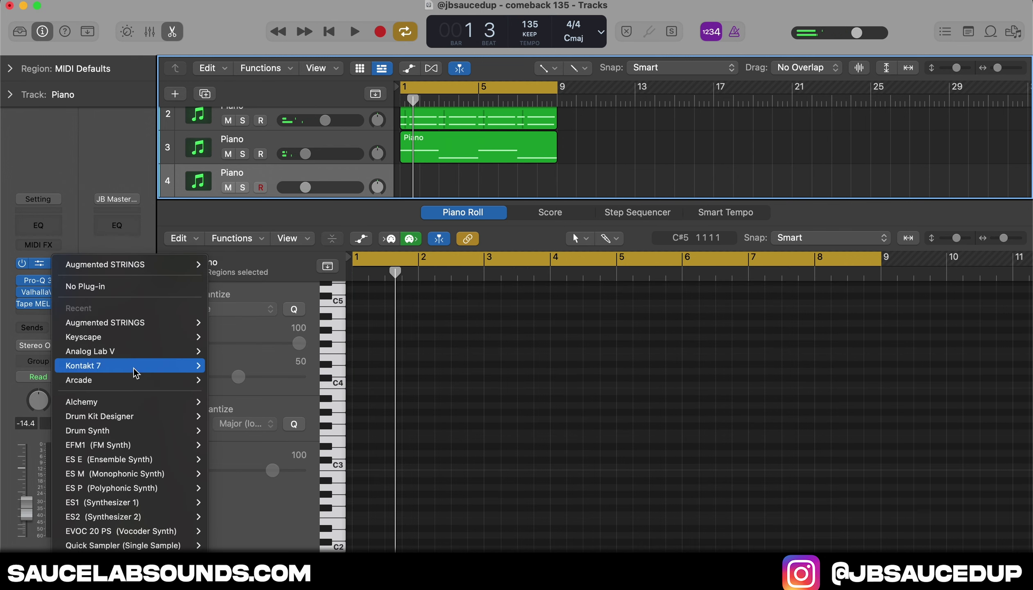
click(123, 382)
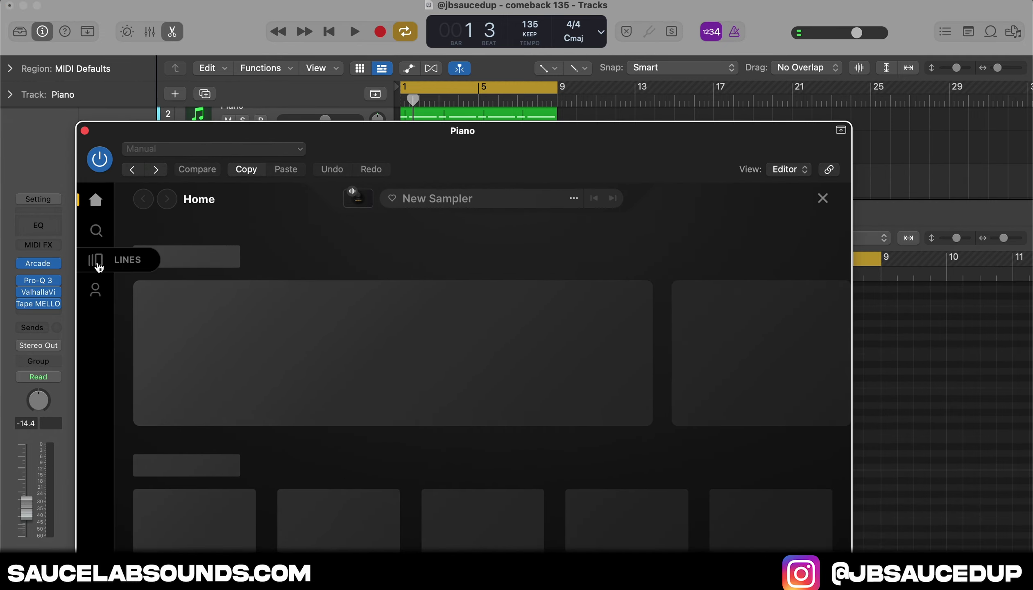
Step: Browse Arcade's Lines library and open the Passport line
click(98, 267)
drag(500, 137, 496, 41)
scroll(343, 356, down, 3)
scroll(343, 355, down, 10)
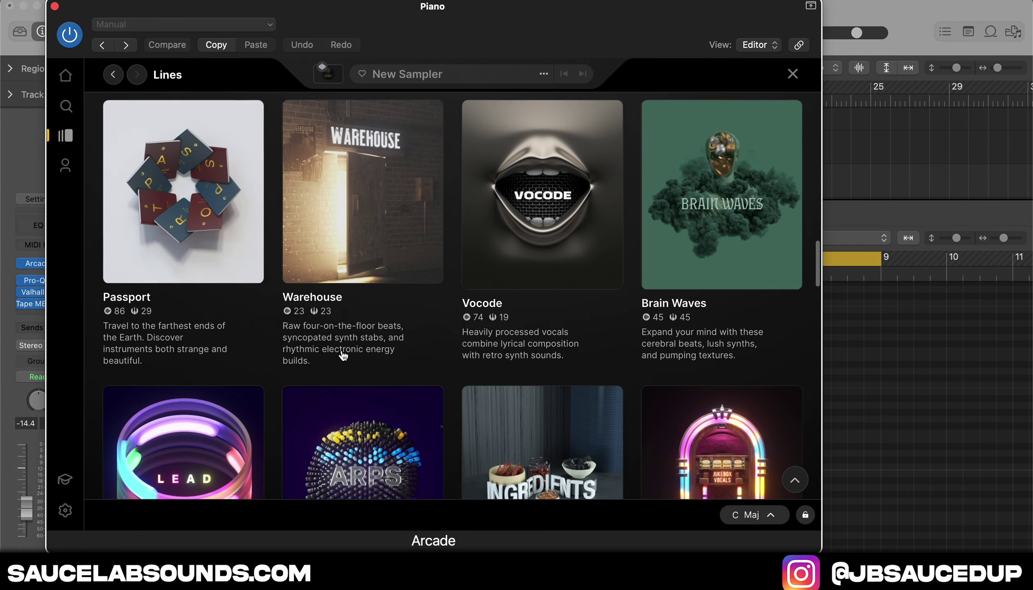
click(211, 217)
Step: Move the Arcade window aside, examine the notes of the Piano region on track 2 and reselect track 4
drag(583, 38, 921, 38)
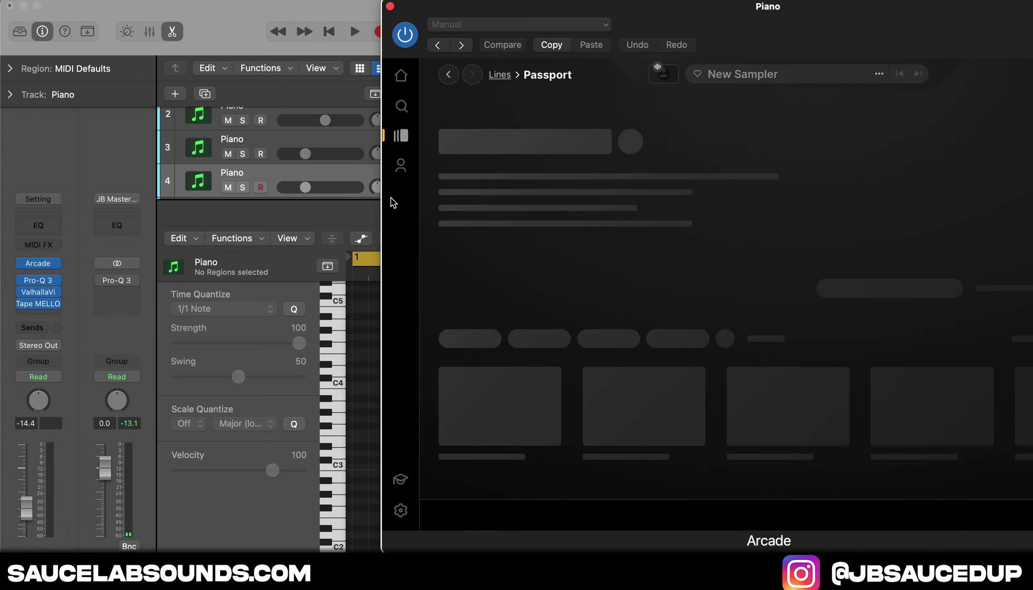
drag(423, 10, 674, 26)
click(469, 119)
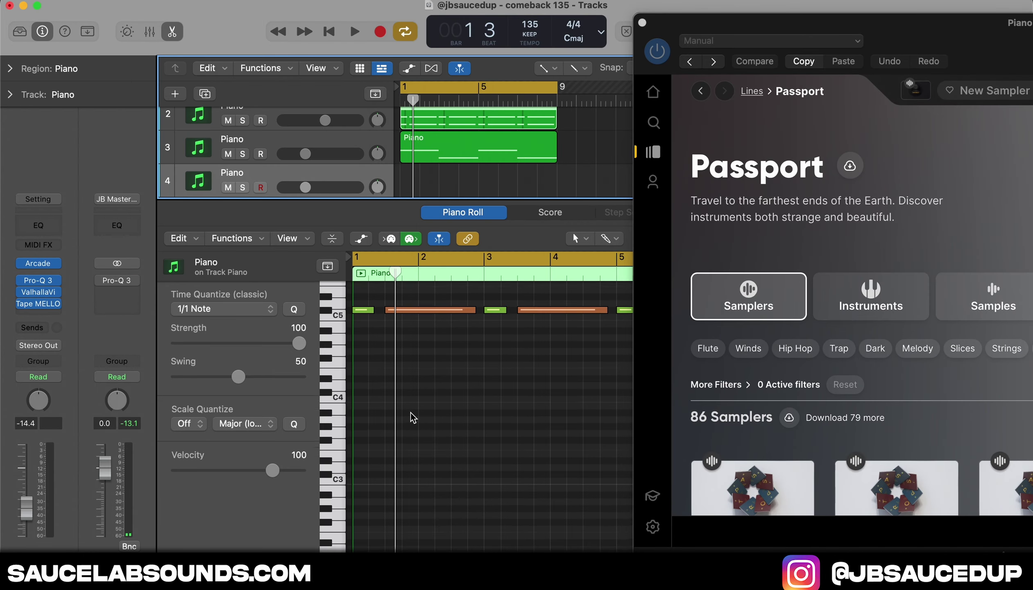
click(342, 175)
Step: Set Arcade's session key to C# Min and open the Musical Typing keyboard
drag(1018, 37, 511, 25)
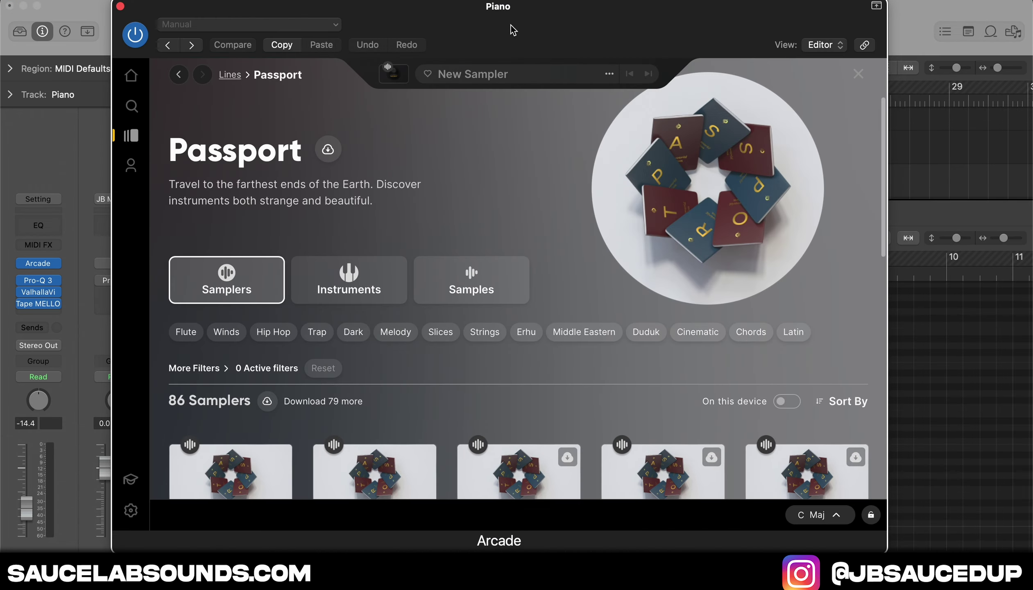
click(824, 523)
click(840, 250)
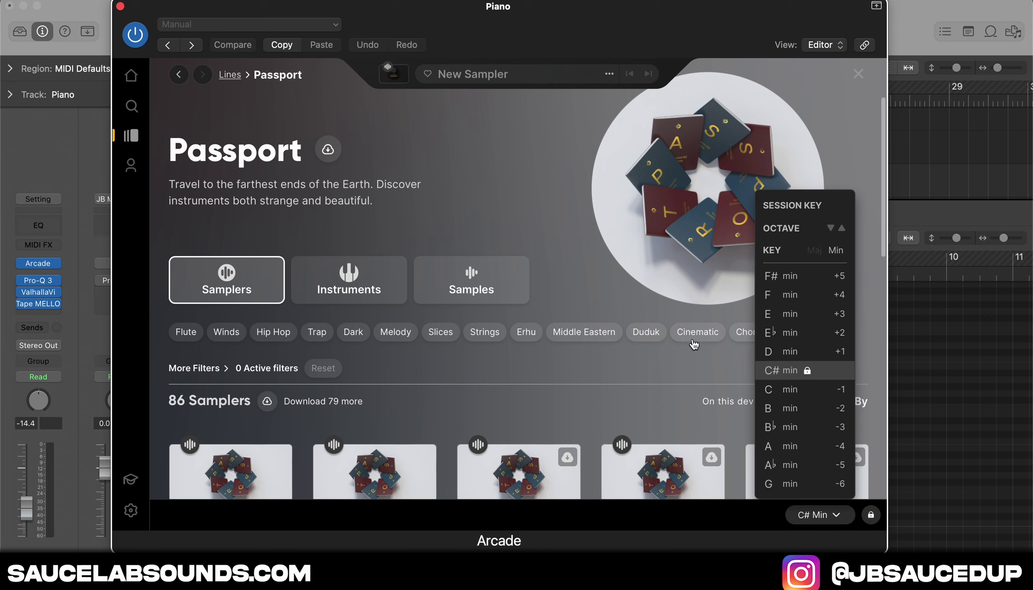
click(691, 391)
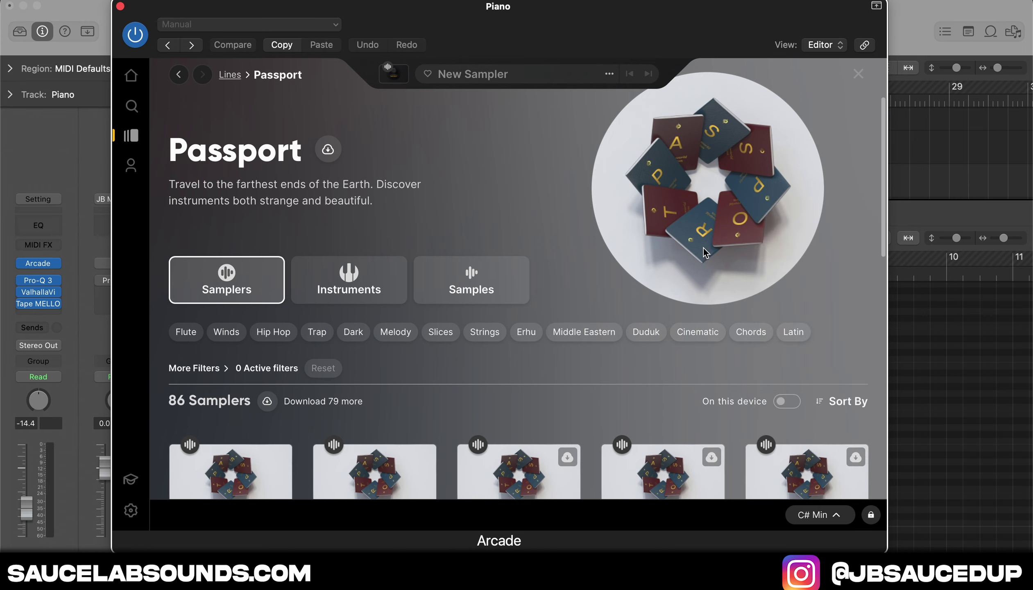
key(super+k)
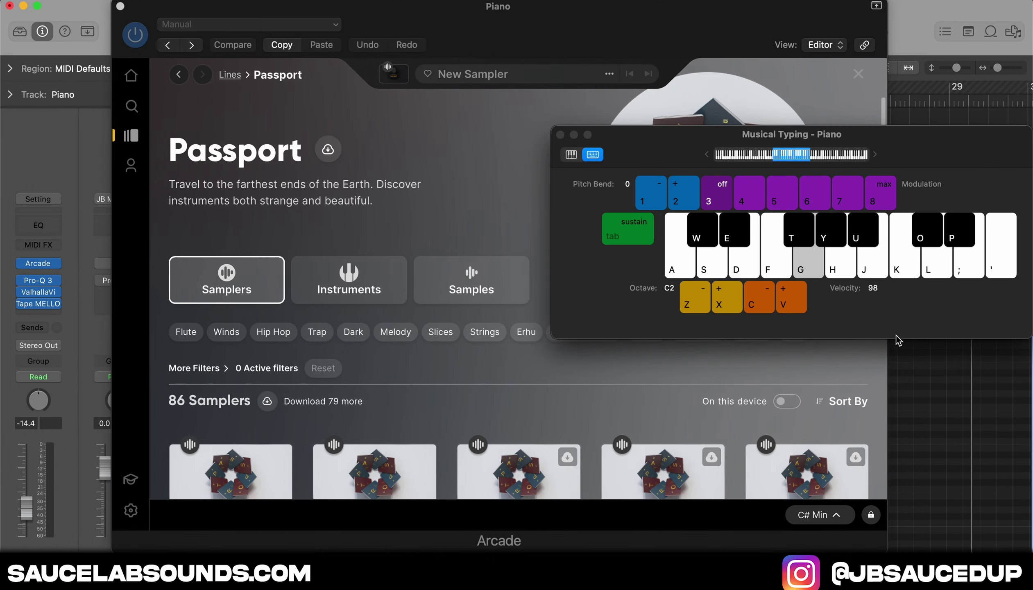
Step: Browse the Passport samplers and preview Xingfu, Melodic Myrthe, Daybreak Mantra and Ocarina Legend
click(517, 228)
scroll(492, 287, down, 5)
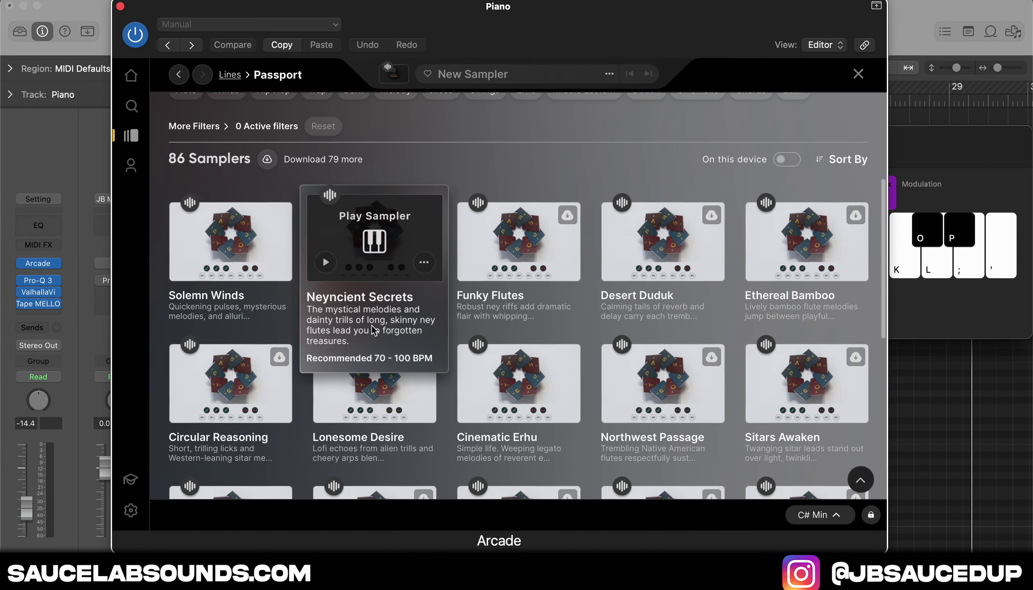
mouse_move(393, 406)
scroll(393, 406, down, 10)
click(328, 265)
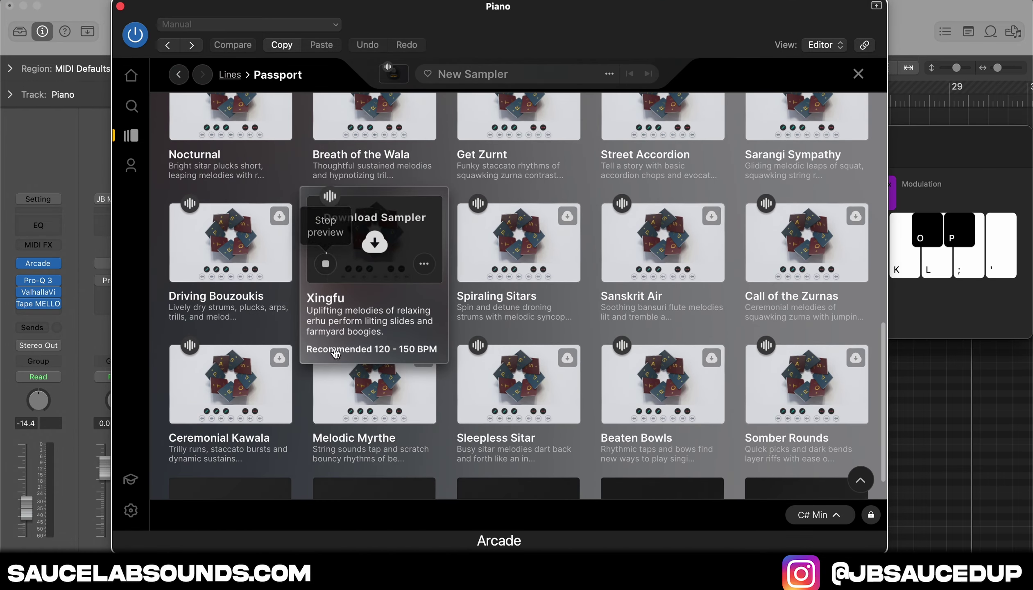
click(327, 405)
scroll(330, 410, down, 3)
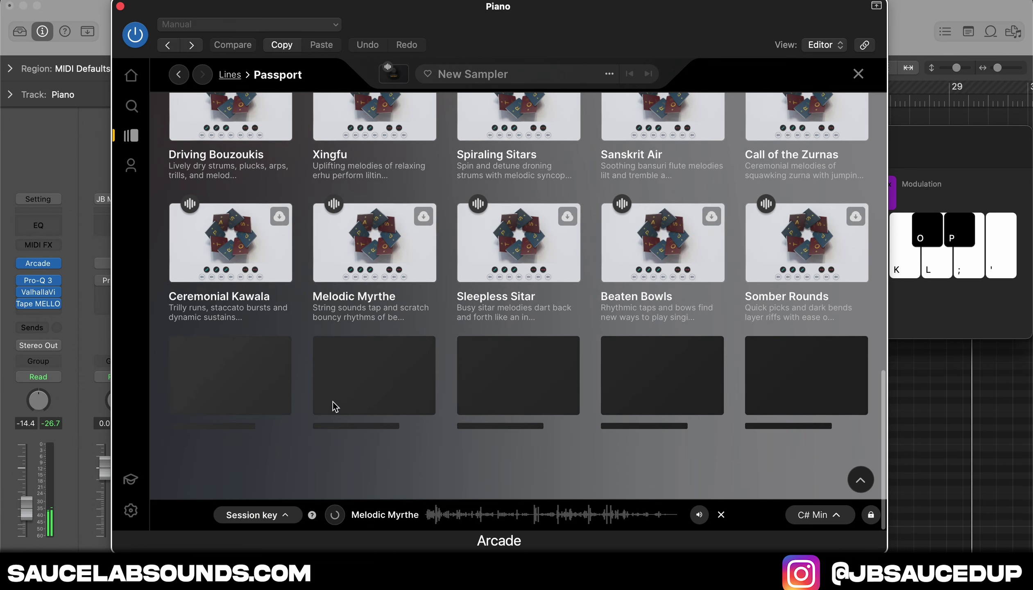
mouse_move(330, 429)
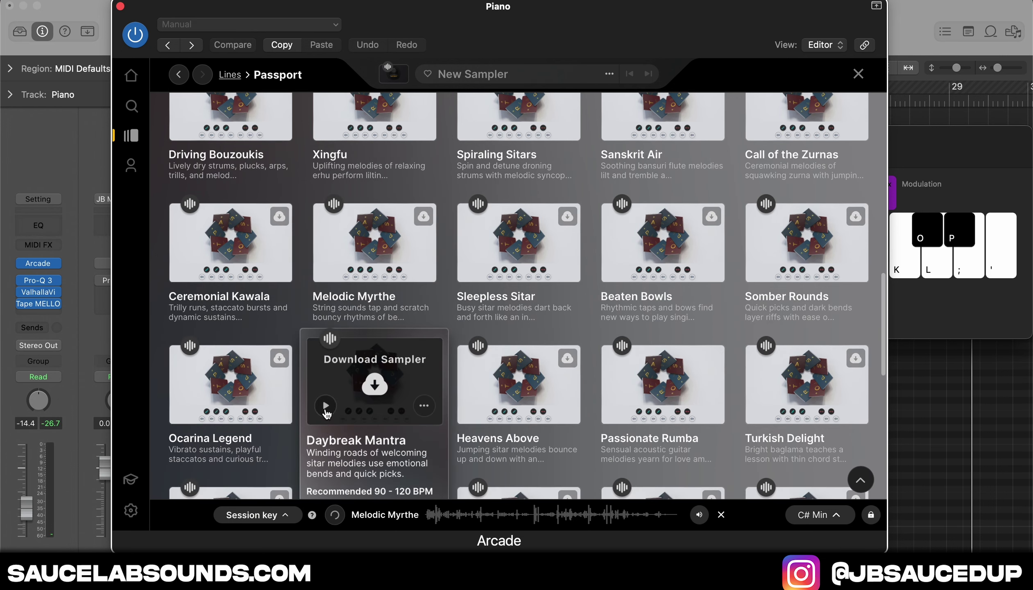
click(326, 406)
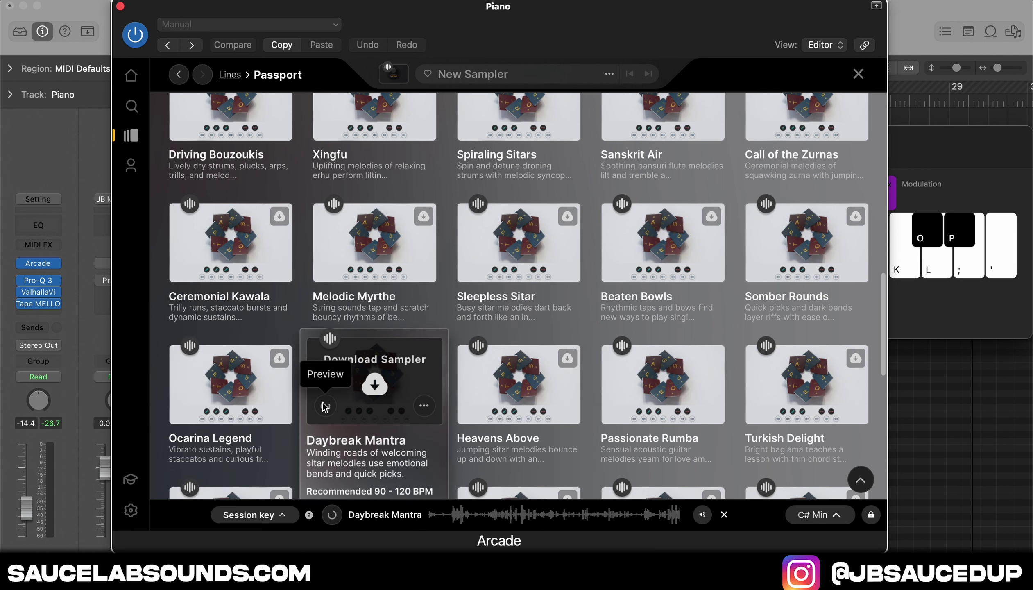
click(181, 406)
mouse_move(217, 215)
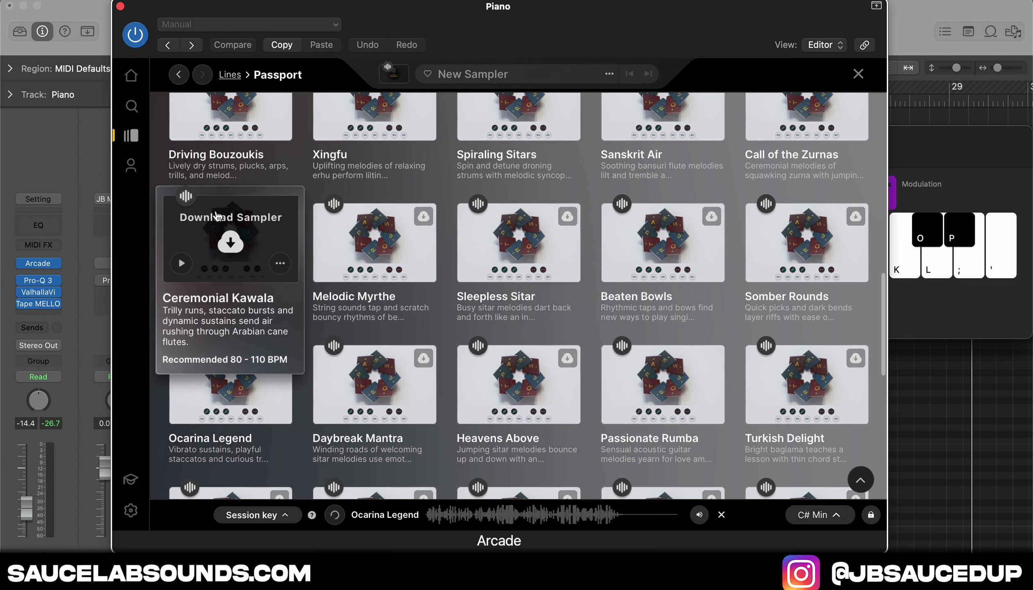
scroll(187, 278, down, 10)
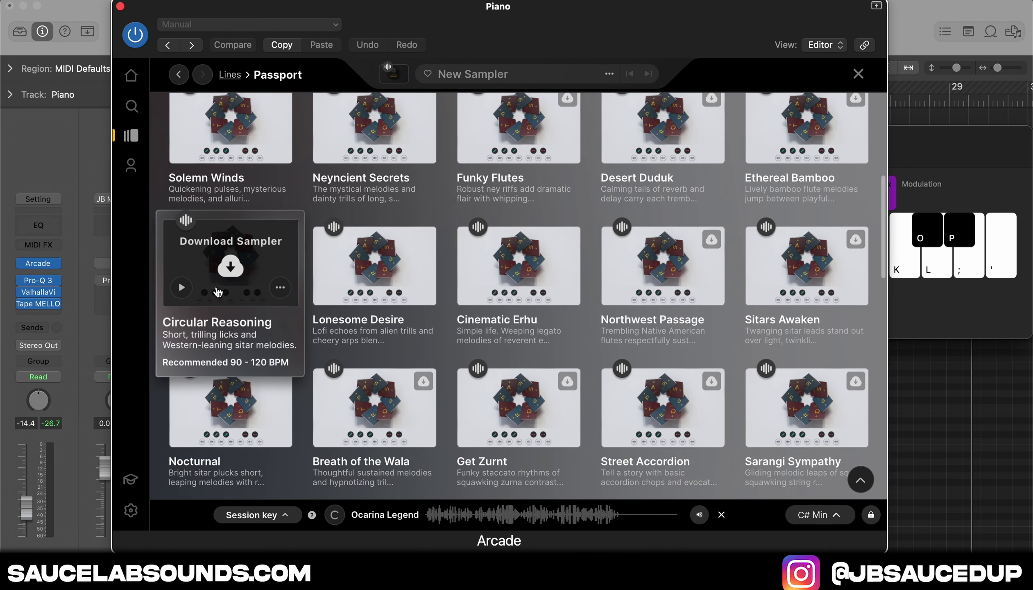
Step: Load the Cinematic Erhu sampler, raise the track's volume to -10.0 dB and close the Arcade window
click(472, 283)
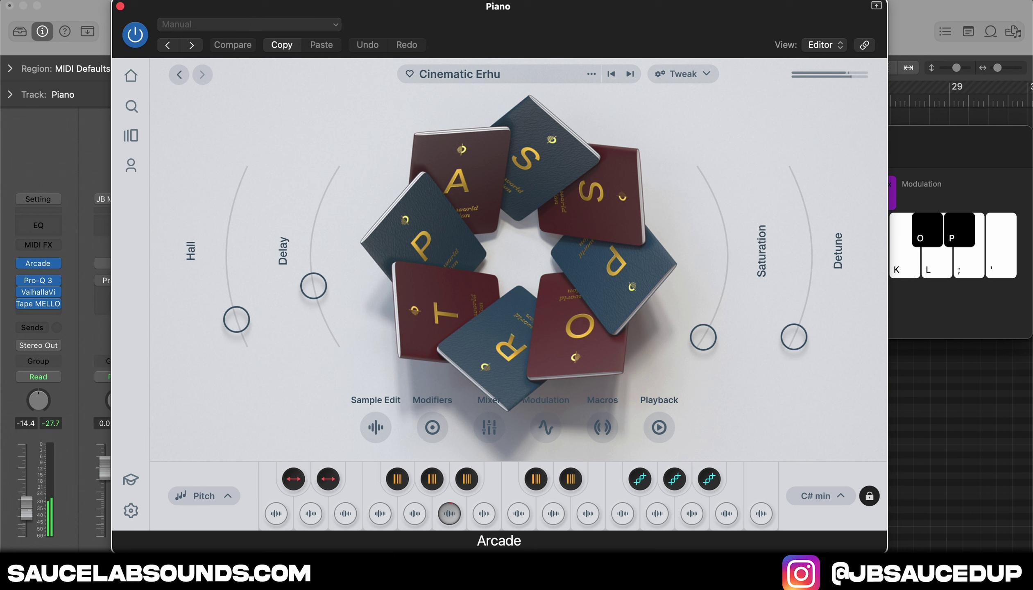
drag(26, 509, 29, 489)
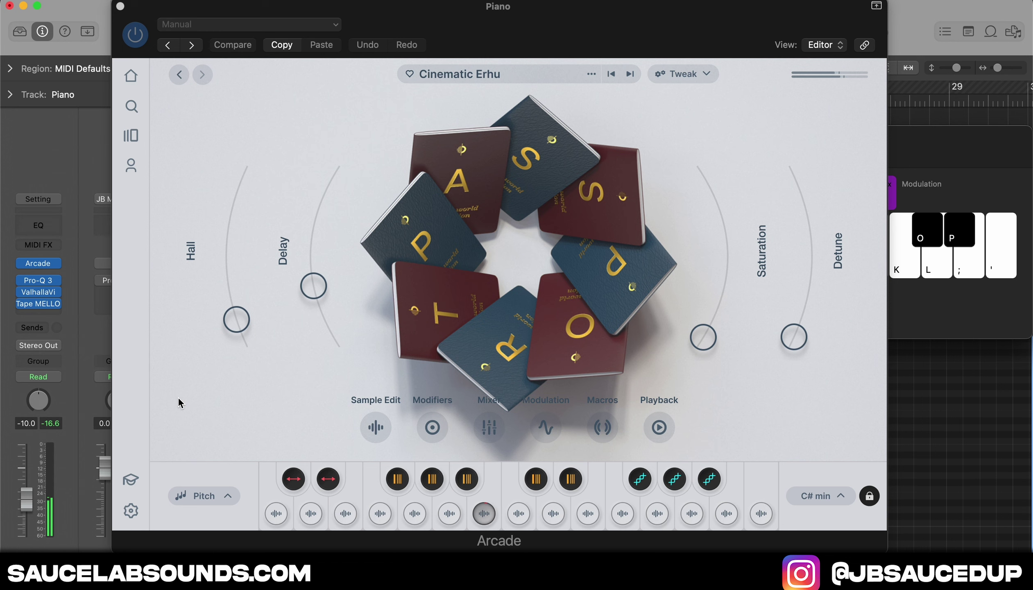
click(121, 6)
Step: Record the Erhu part on track 4 over bars 1 to 4, holding A2 from bar 1 and B2 from bar 3
key(r)
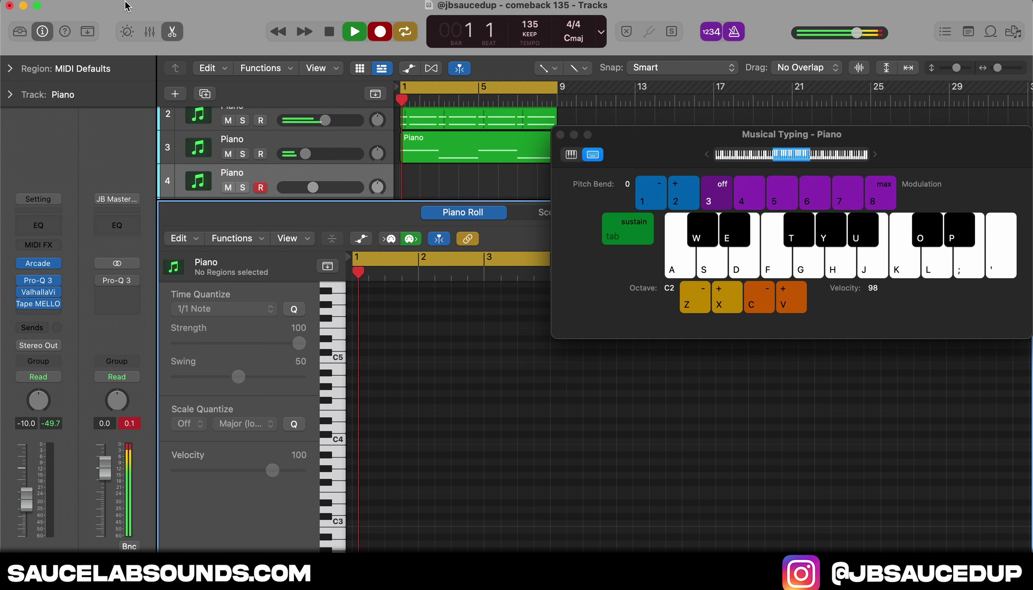
key(h)
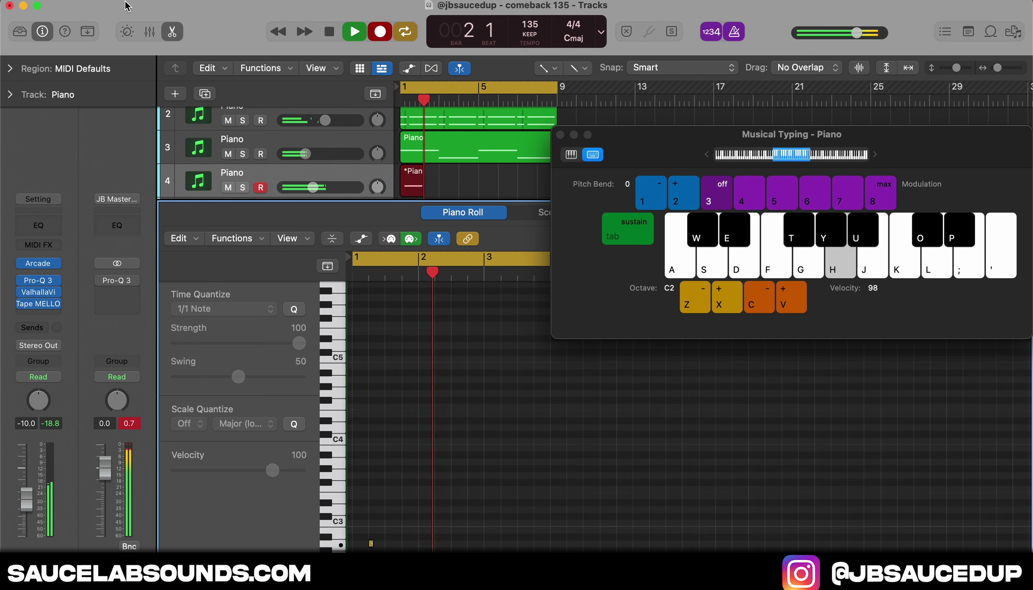
key(j)
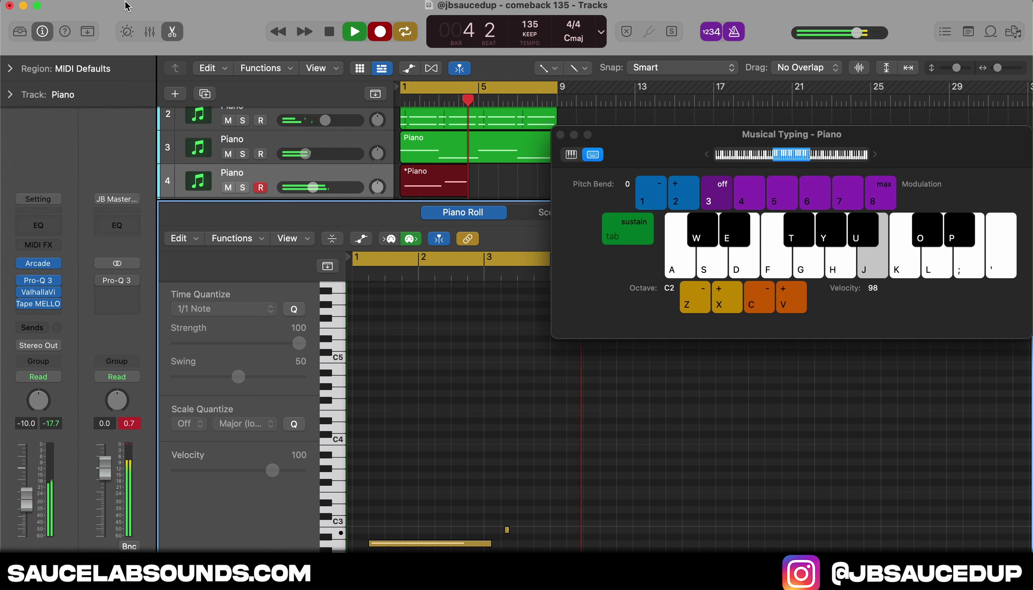
key(space)
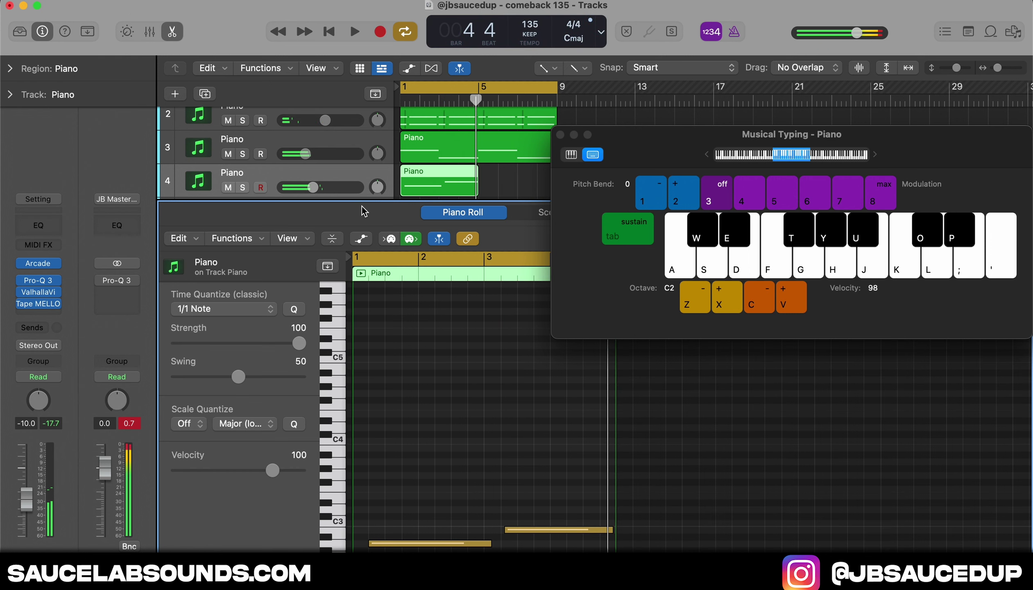
Step: Quantize both recorded Erhu notes to 1/1 notes and play back the loop
click(521, 530)
key(super+a)
key(q)
scroll(581, 469, down, 2)
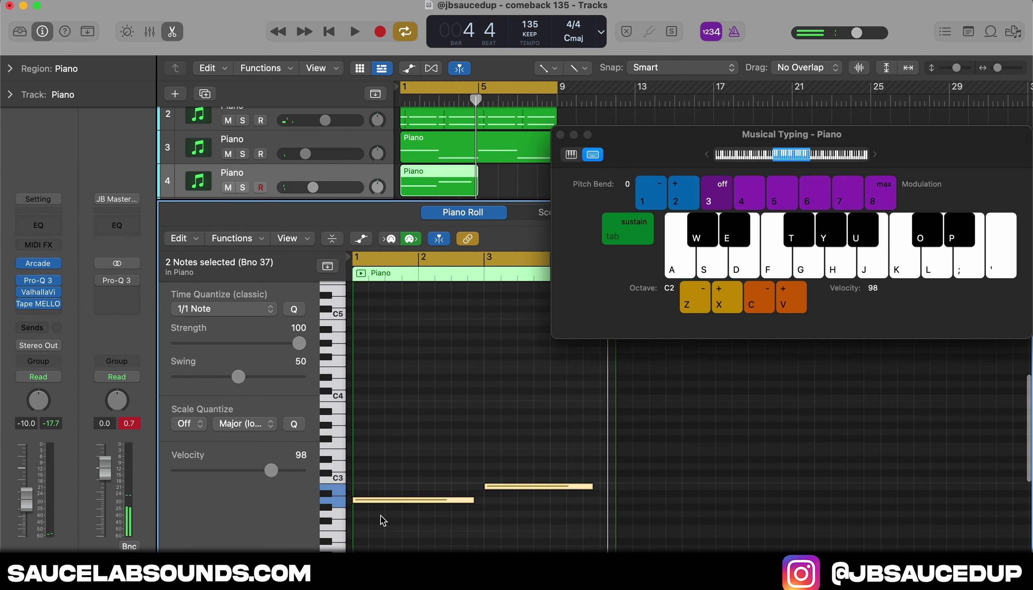
key(space)
click(389, 524)
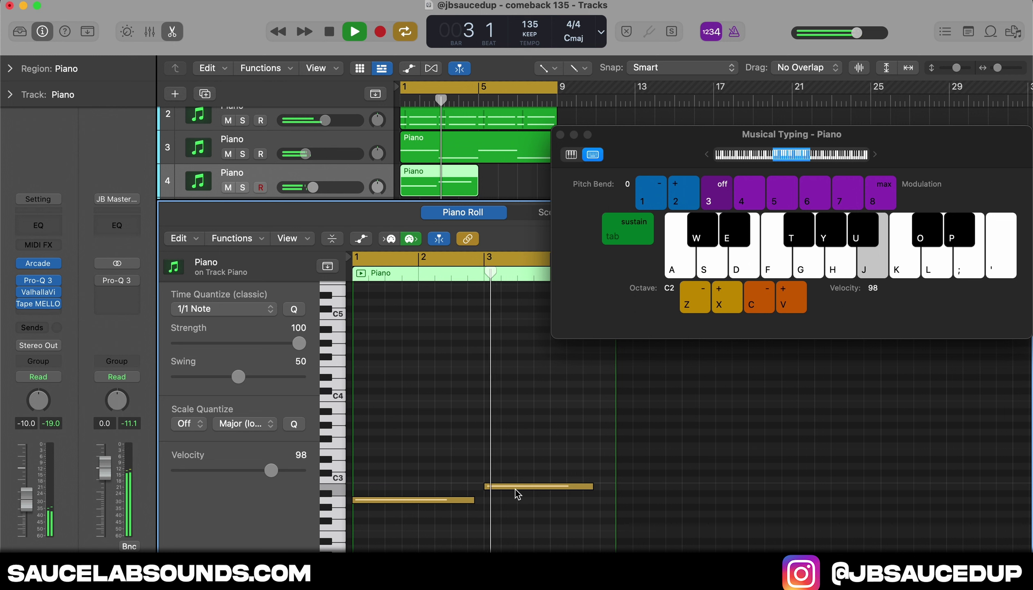
key(space)
Step: Try other pitches for the Erhu note at bar 3, settle on G2 and play back the result
click(582, 486)
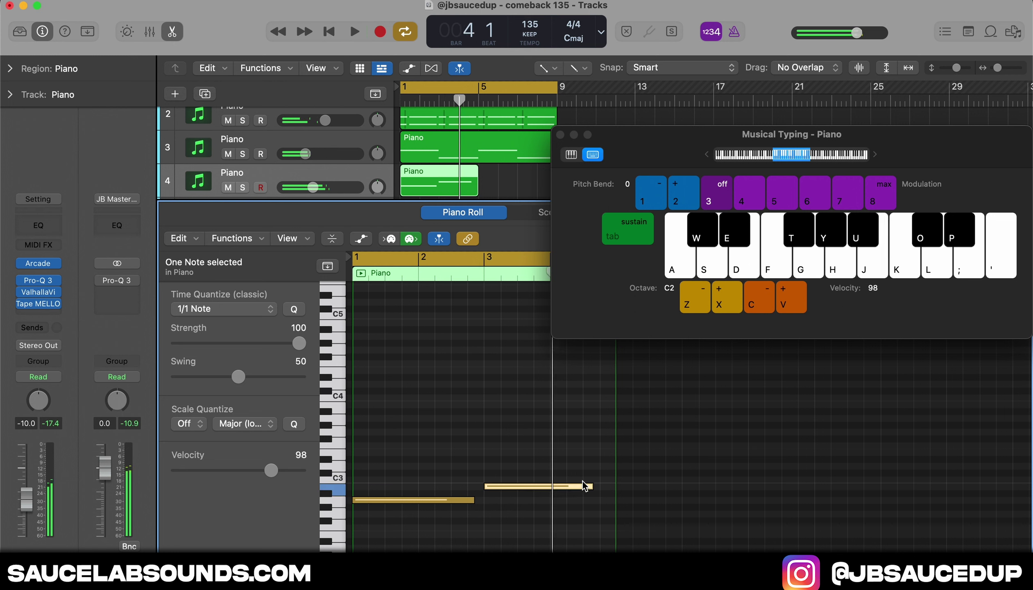
drag(582, 481, 583, 421)
key(alt+Up)
key(alt+Up)
key(alt+Up)
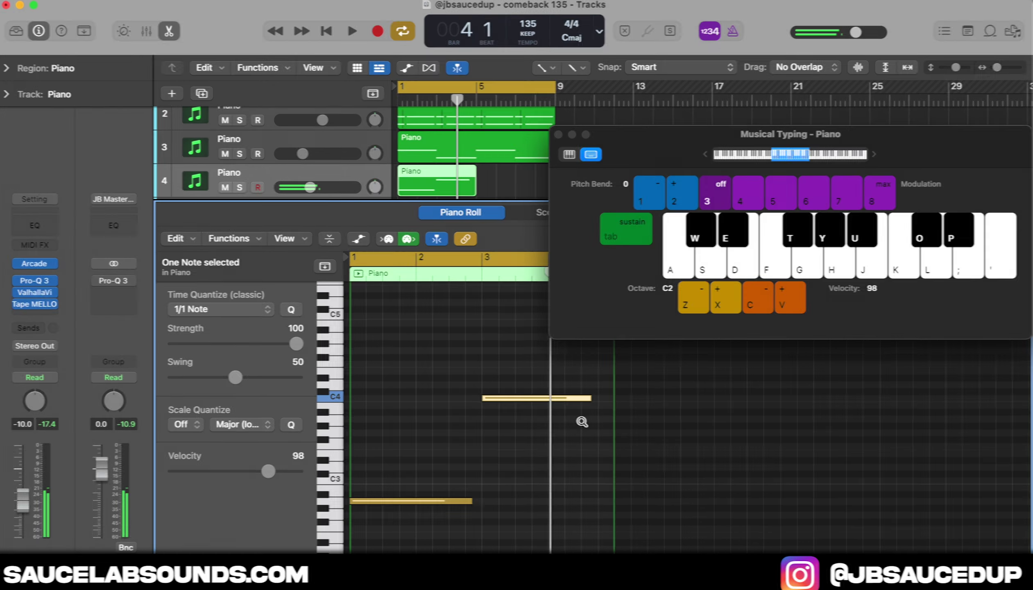
key(alt+Up)
key(alt+Up)
key(alt+Up)
key(alt+shift+Down)
key(alt+Down)
key(alt+shift+Down)
key(alt+Up)
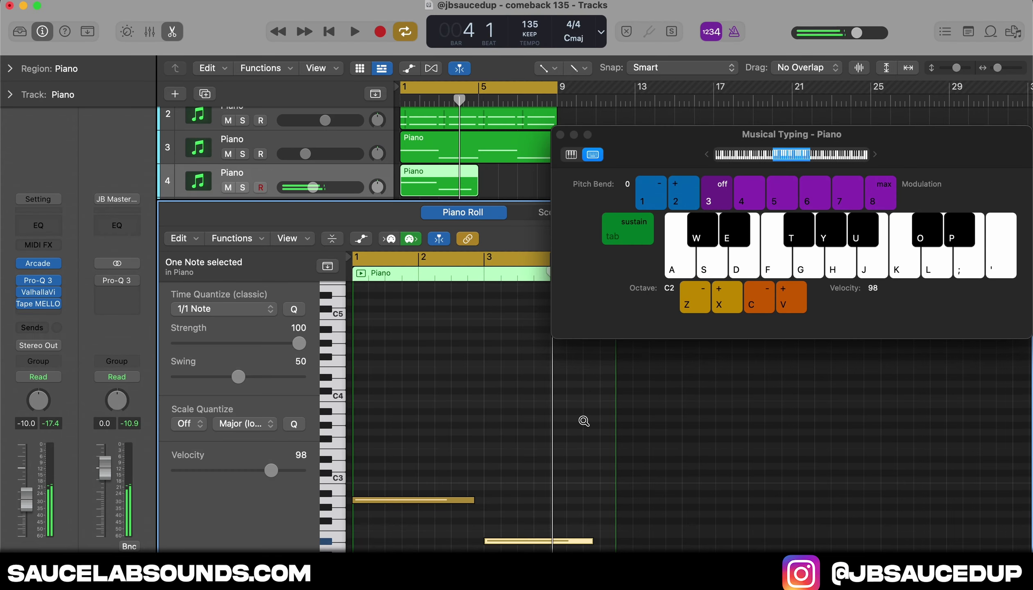
key(alt+Up)
key(alt+Up)
key(alt+Up)
key(alt+Up)
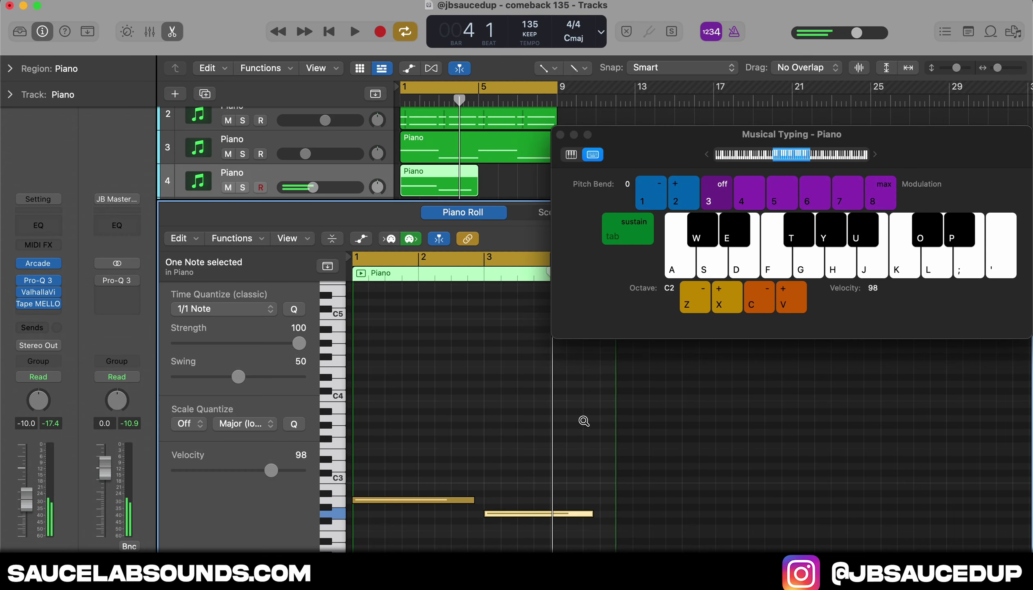
key(space)
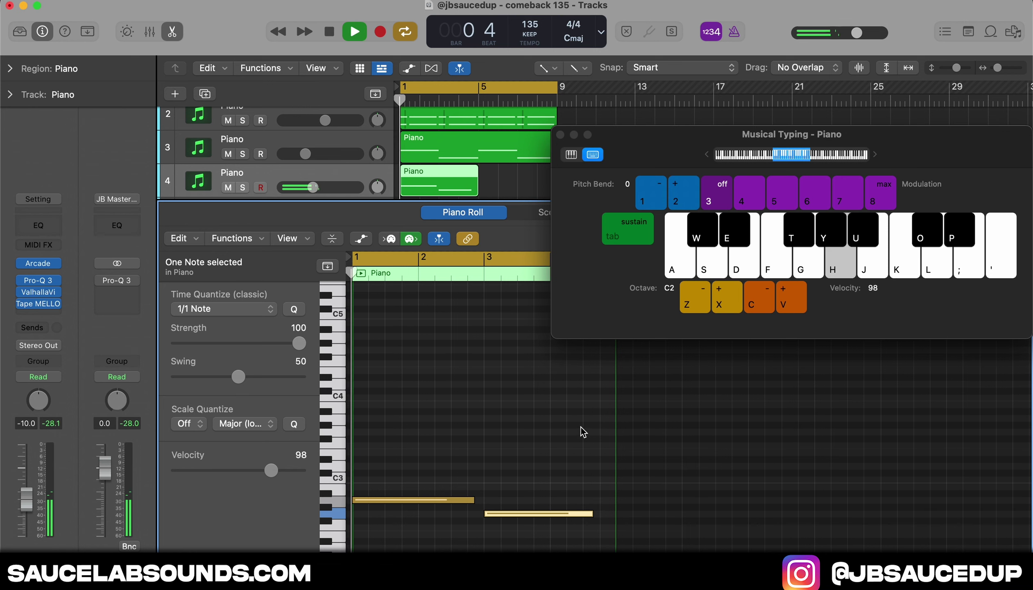
key(space)
Step: Select both Erhu notes, set the track's ValhallaVintageVerb mix to 26.5 % and close the reverb and Musical Typing windows
drag(549, 401, 369, 517)
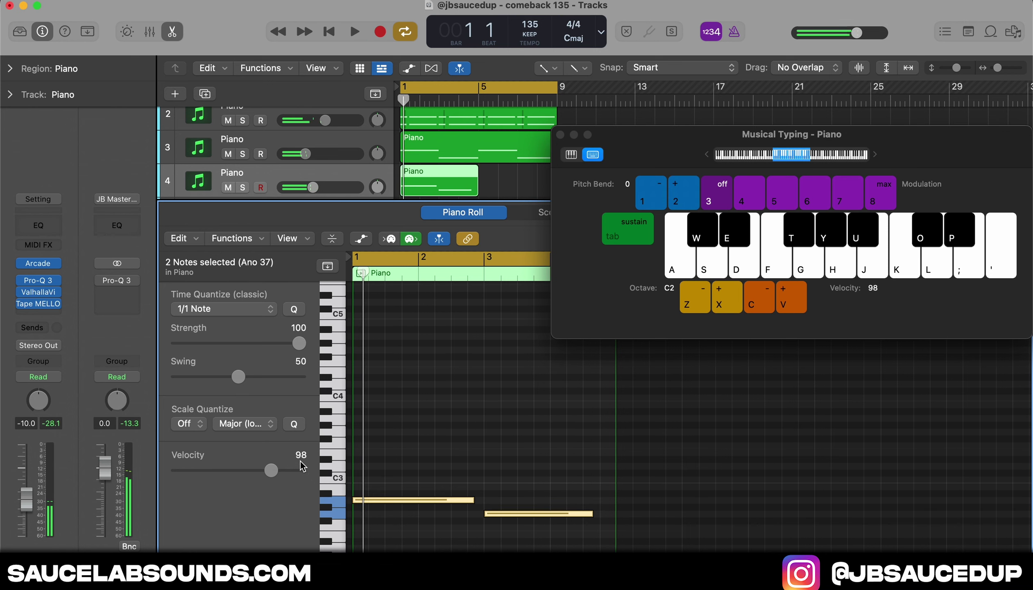
click(40, 295)
drag(380, 332, 382, 323)
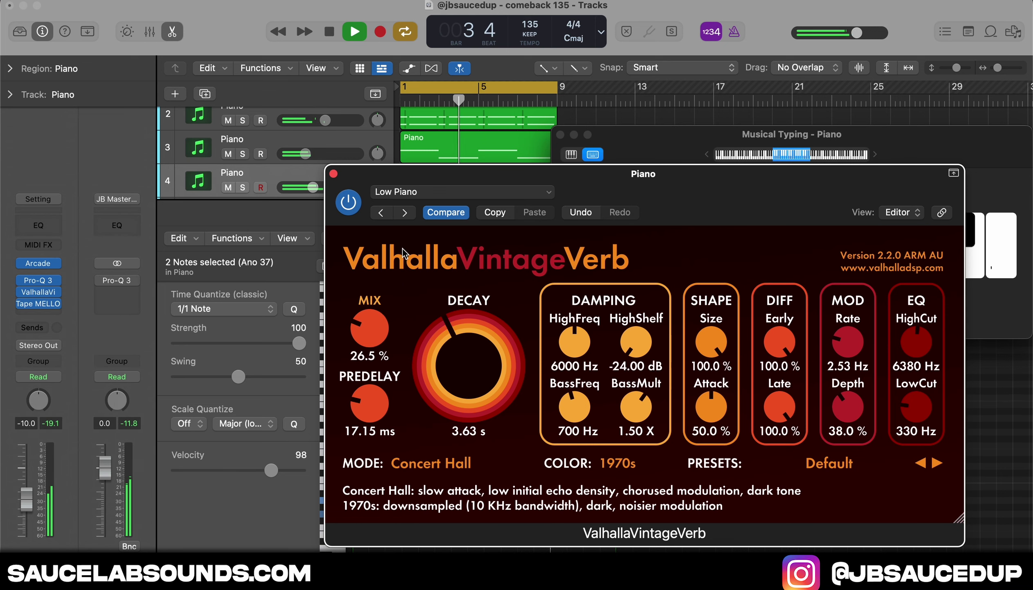
click(333, 173)
key(space)
click(560, 136)
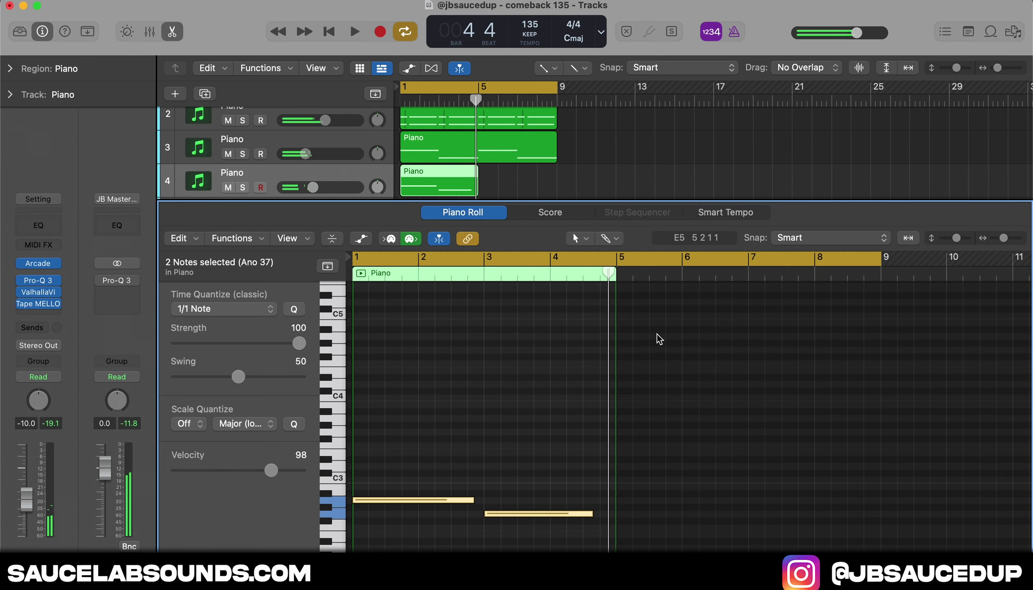
Step: Paste the two Erhu notes at bar 5 and set the track's volume to -9.8 dB during playback
mouse_move(610, 272)
mouse_down()
mouse_move(630, 272)
mouse_move(617, 272)
mouse_up()
key(super+v)
key(space)
mouse_move(313, 187)
mouse_down()
mouse_move(327, 188)
mouse_move(313, 188)
mouse_up()
Step: Duplicate the Erhu track as track 5 and open the Lines library of its Arcade instrument
click(174, 35)
key(super+d)
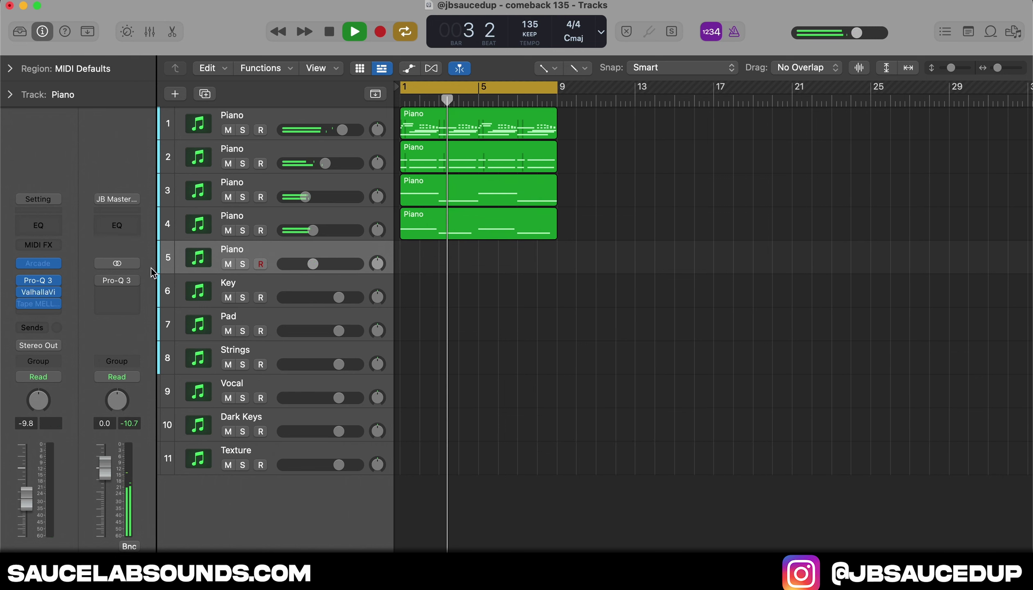
click(45, 264)
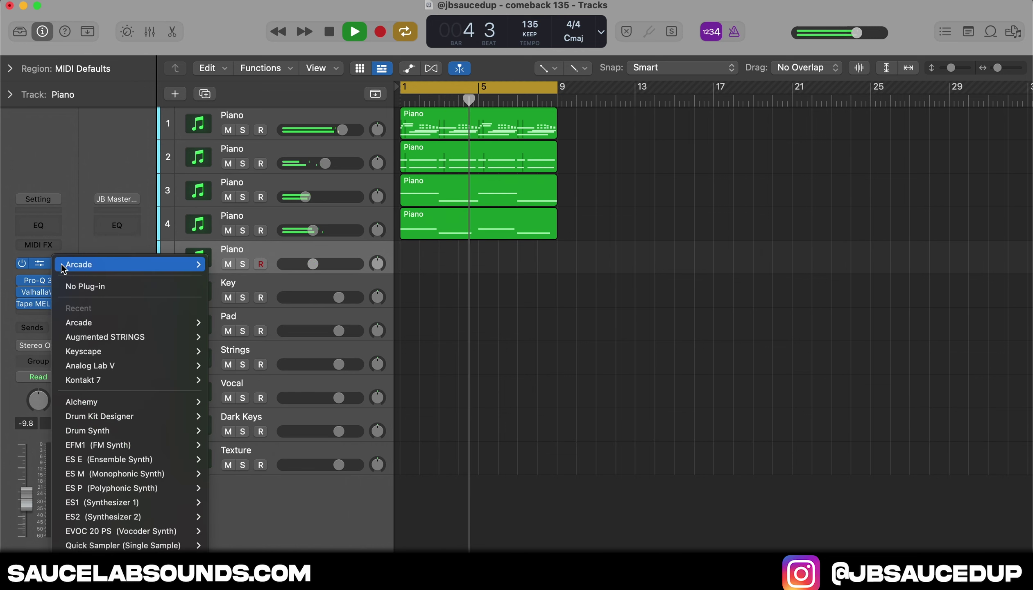
mouse_move(158, 404)
click(42, 265)
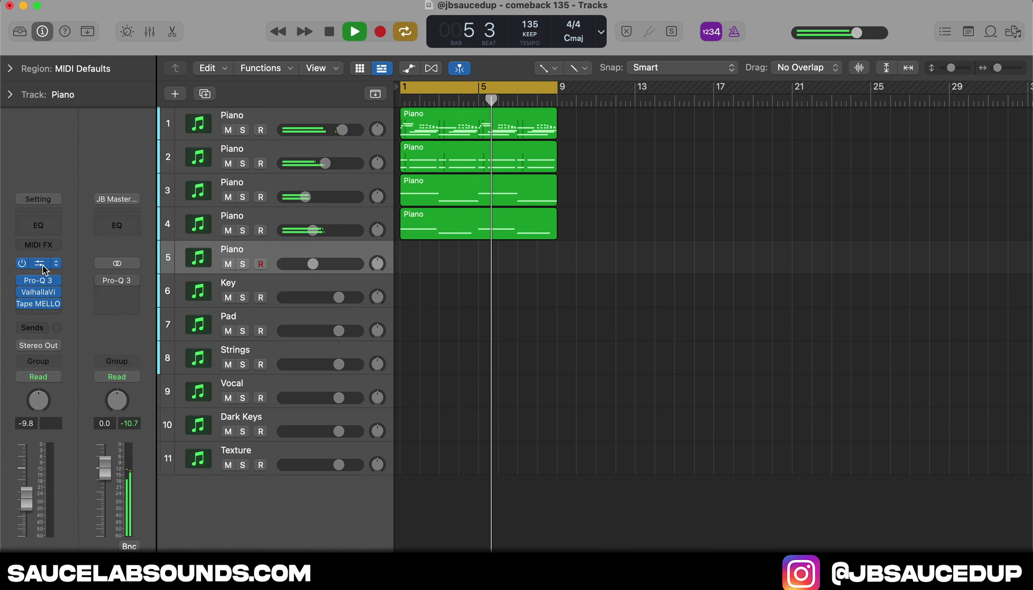
click(43, 264)
click(362, 300)
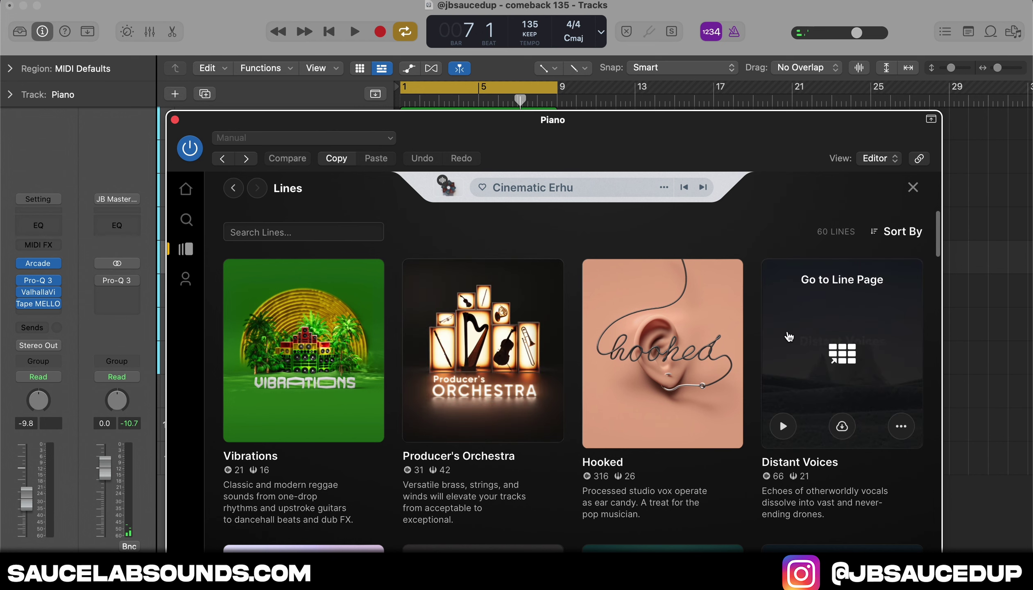
Step: Open the Distant Voices line, load its Destiny sampler and audition it with Musical Typing
click(785, 331)
scroll(598, 375, down, 5)
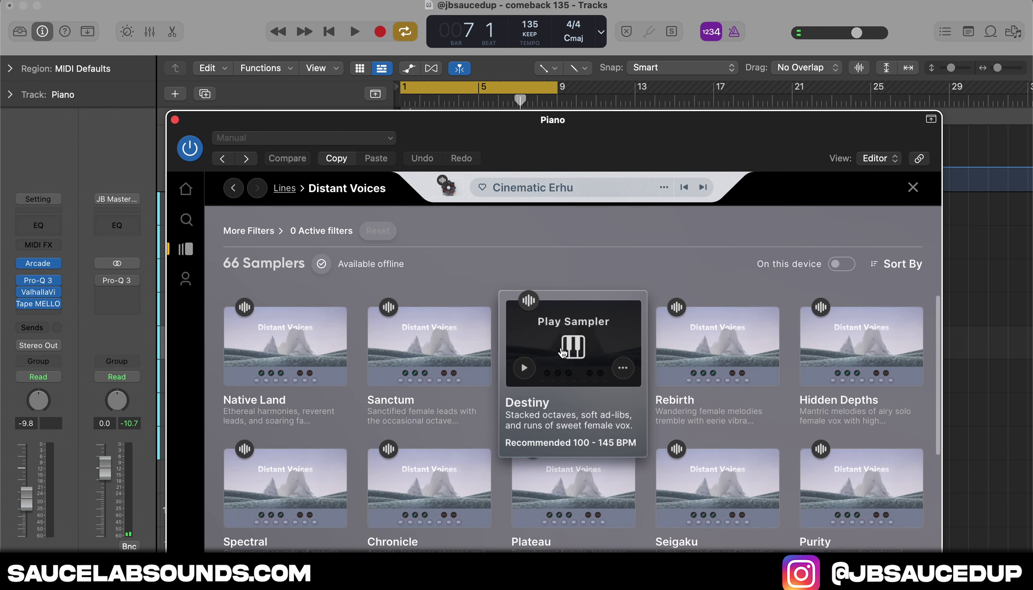
click(560, 348)
key(super+k)
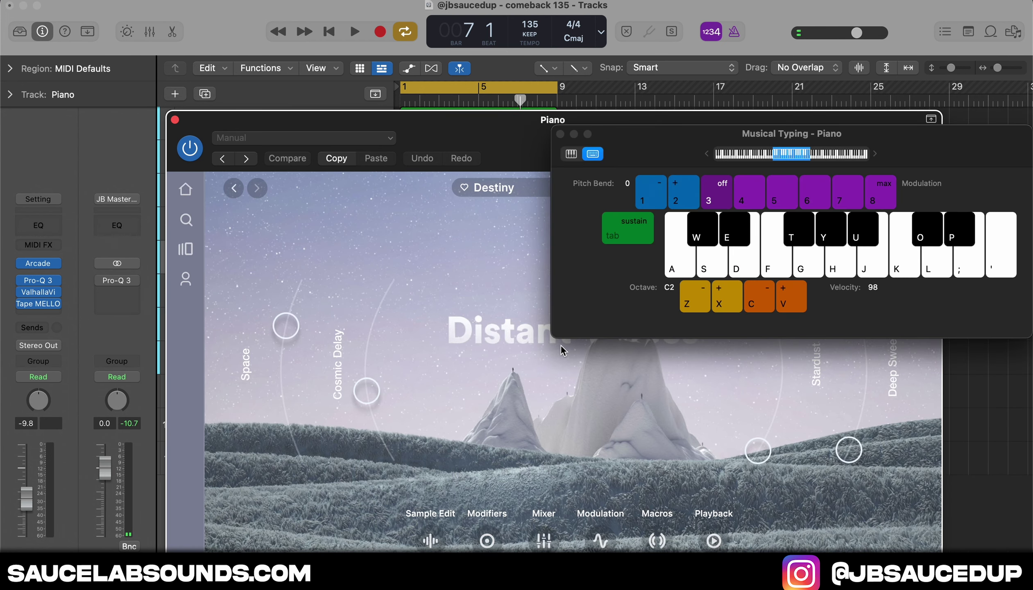
Step: Load the Hidden Depths sampler from Distant Voices, audition its samples and close the Arcade window
click(185, 248)
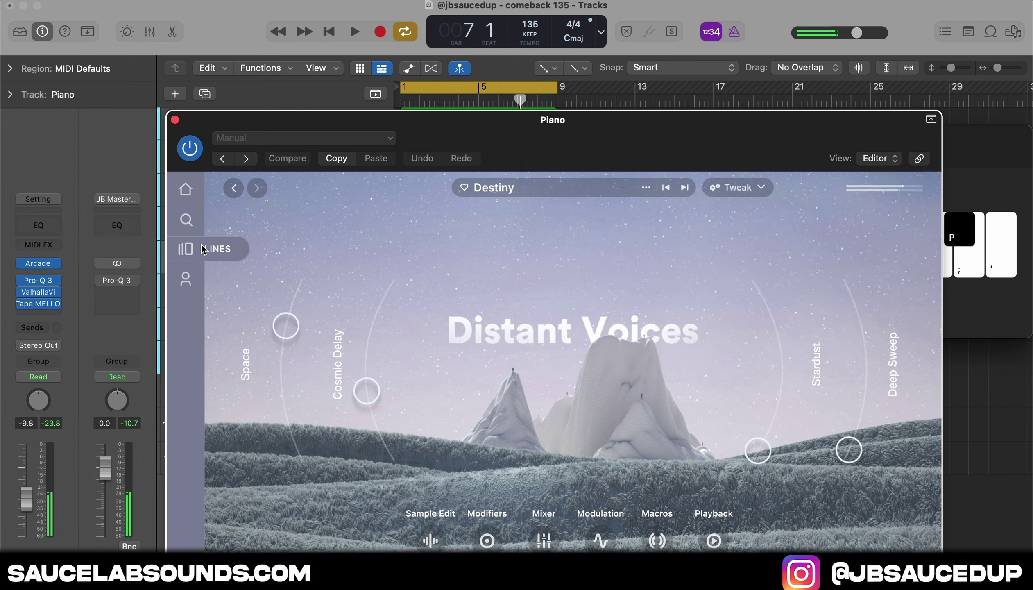
scroll(778, 494, down, 5)
scroll(778, 494, down, 2)
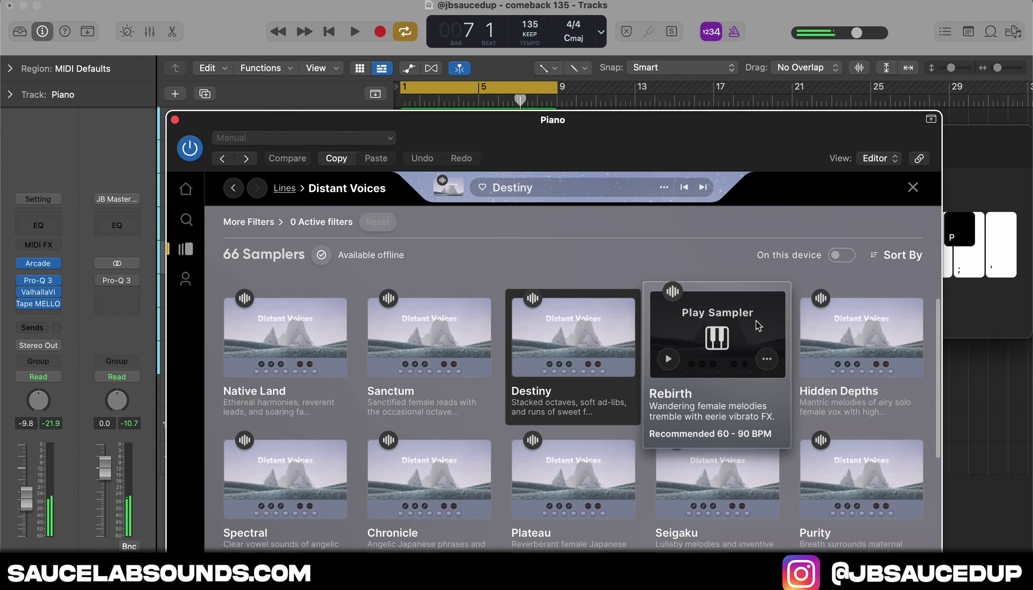
mouse_move(834, 276)
click(848, 337)
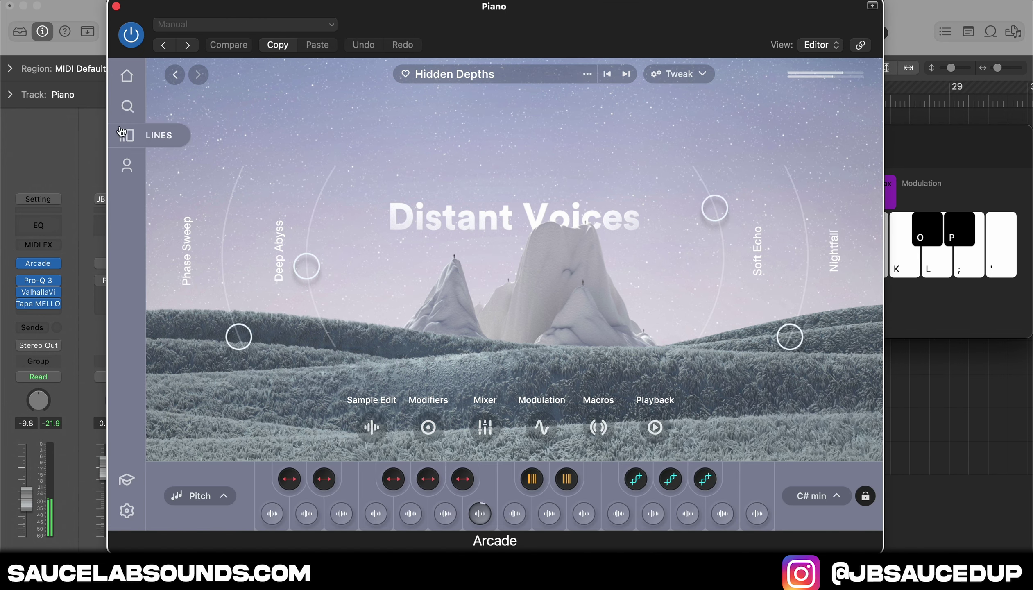
key(k)
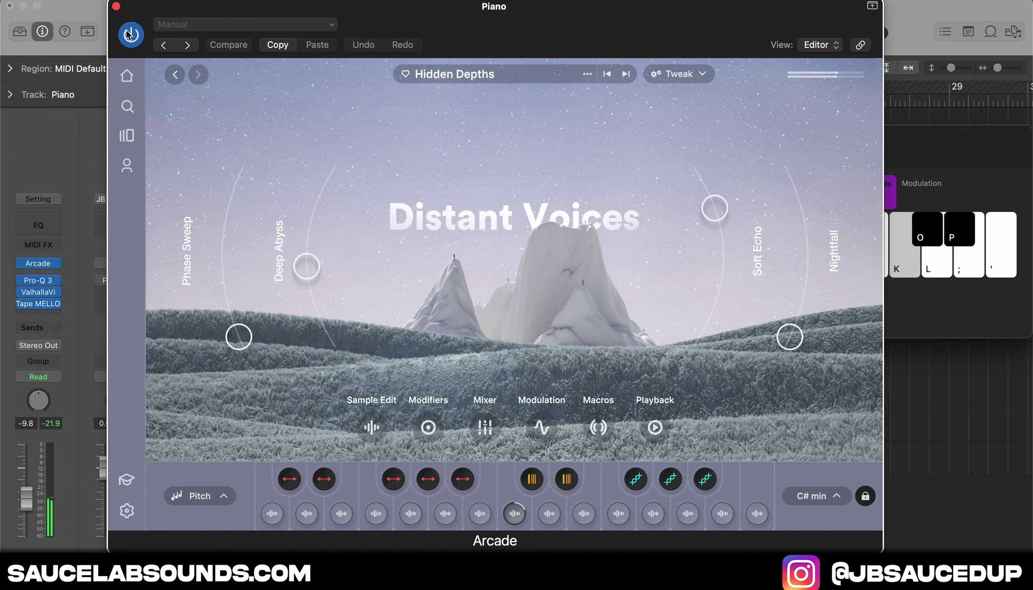
click(116, 6)
Step: Record a one-bar B3 vocal note on track 5 and move it to start at bar 2
click(172, 31)
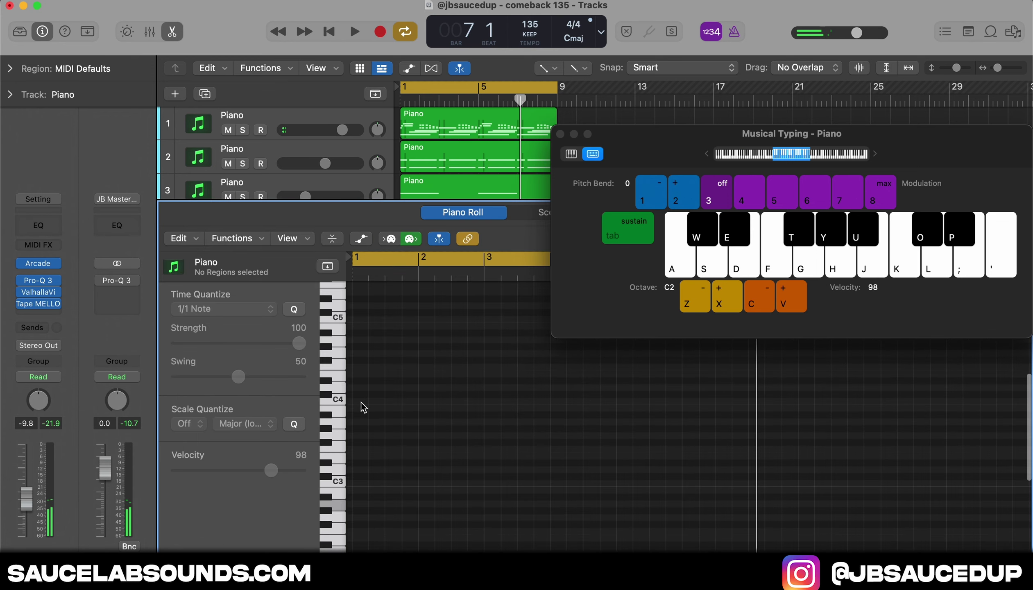
click(363, 406)
key(space)
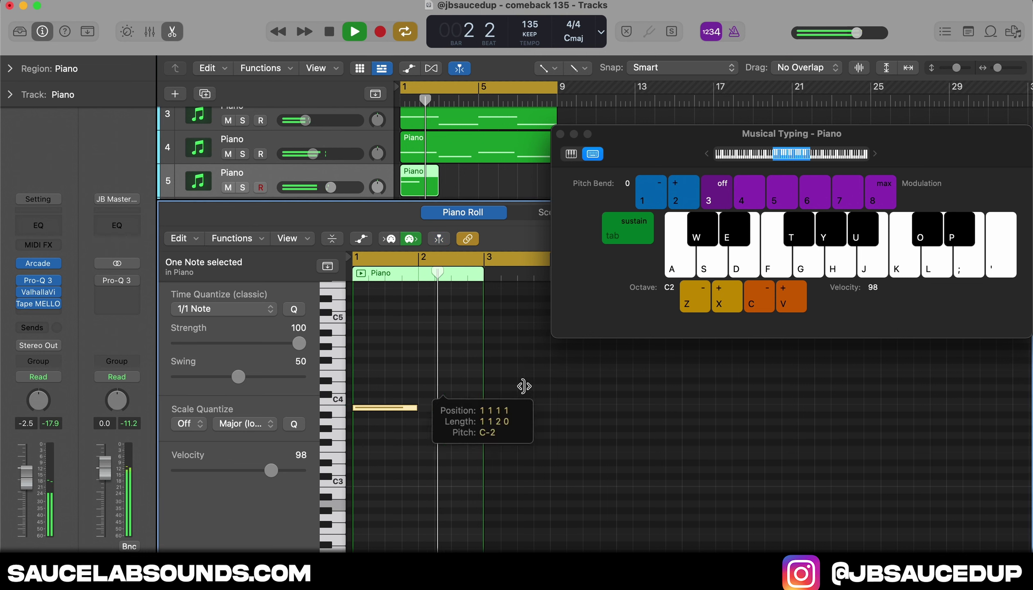
drag(398, 407, 465, 412)
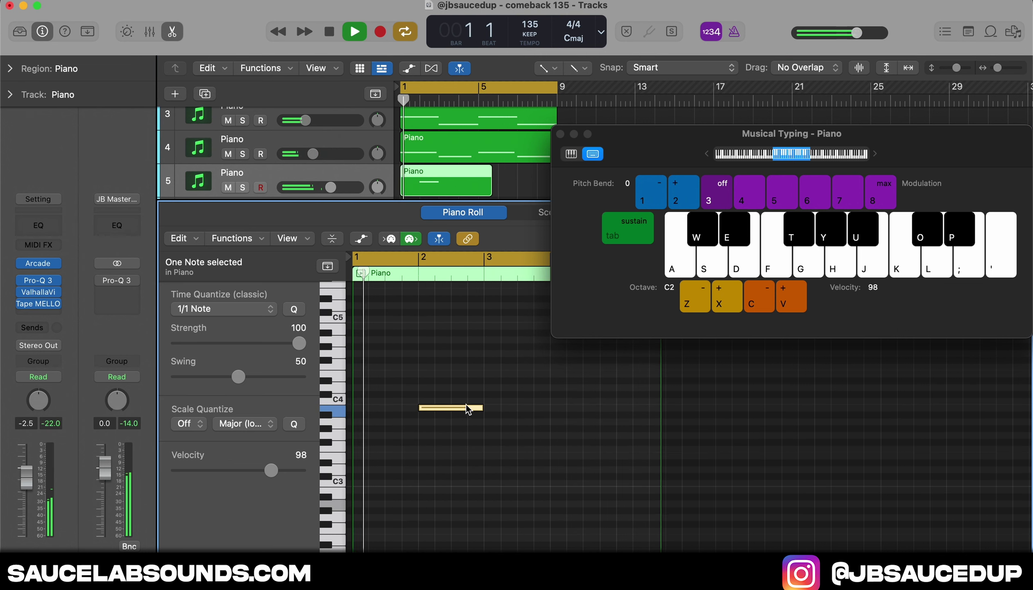
click(473, 388)
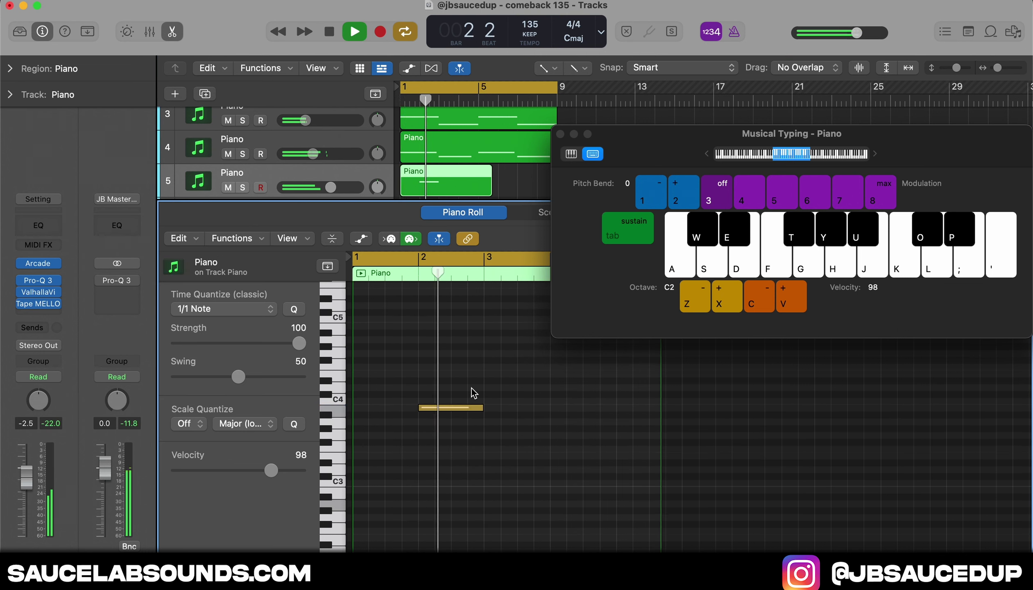
Step: Lengthen the vocal note to end at bar 4 and paste a copy of it at bar 6
click(560, 133)
key(space)
drag(482, 408, 552, 410)
click(682, 274)
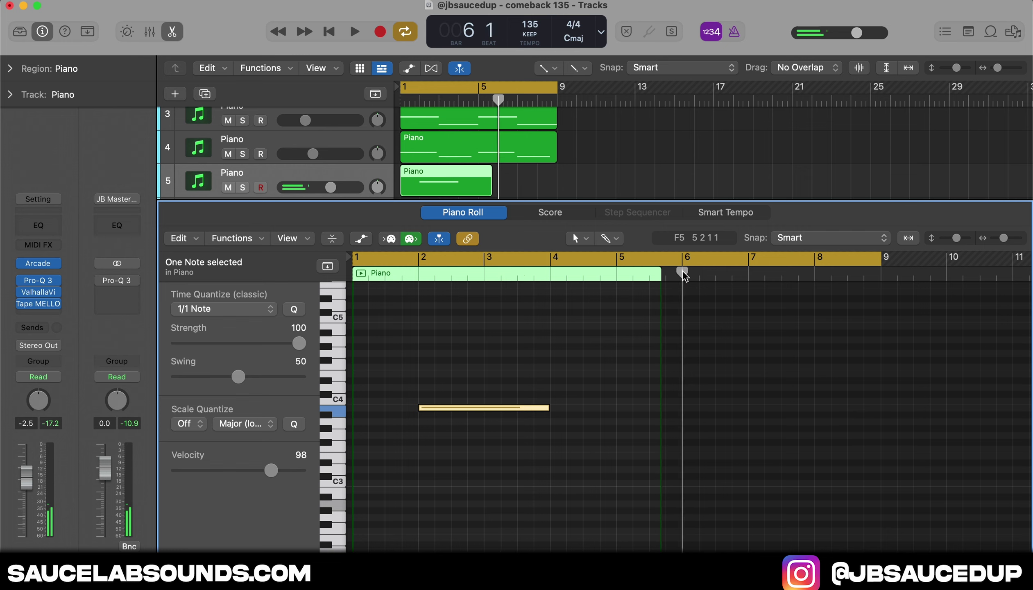
key(super+v)
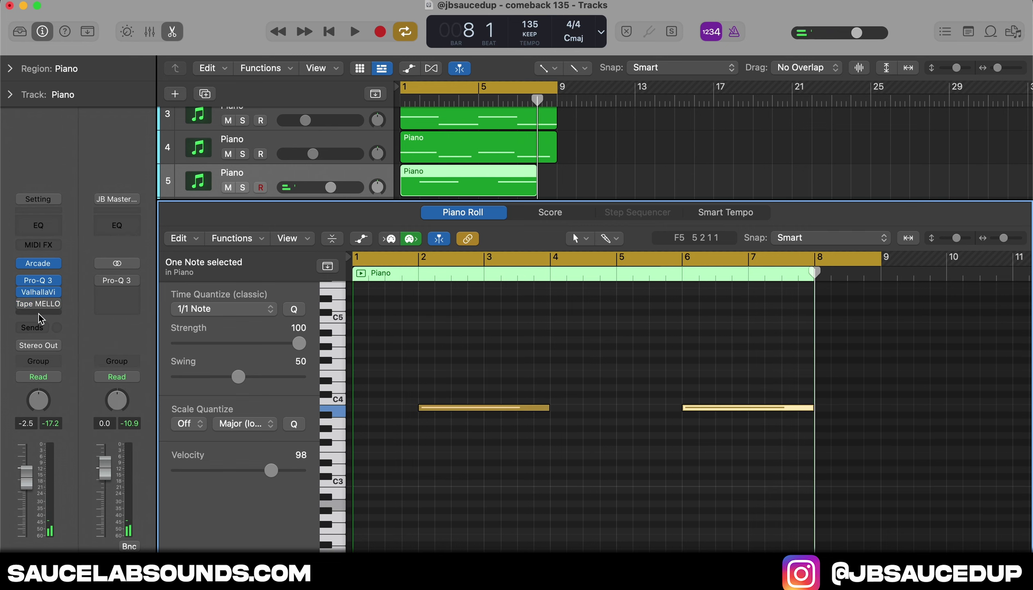
Step: Open track 5's reverb and Pro-Q 3, load the EQ's Phone preset and start playback
click(38, 292)
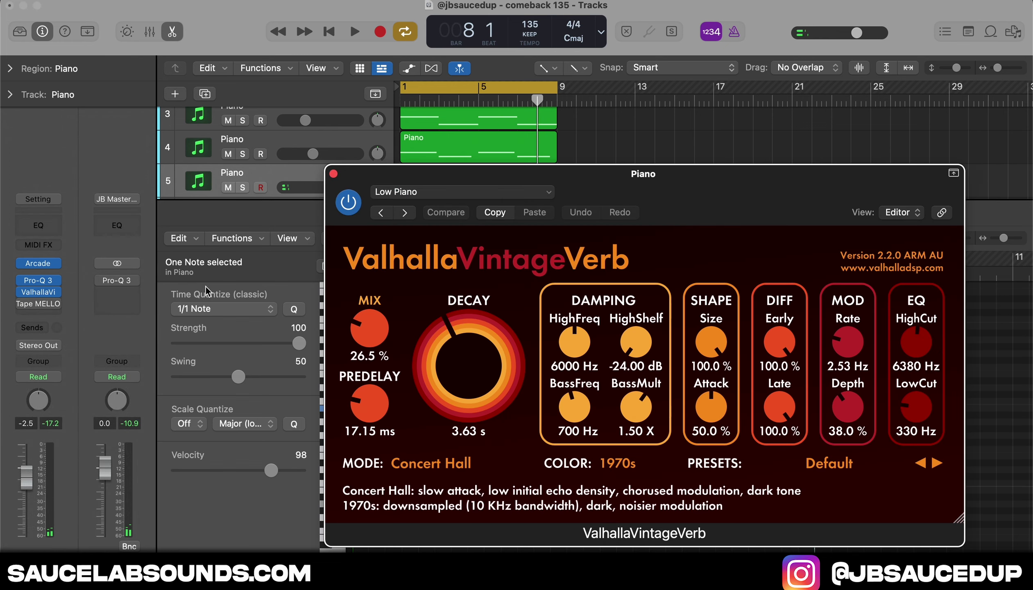
click(39, 279)
click(687, 252)
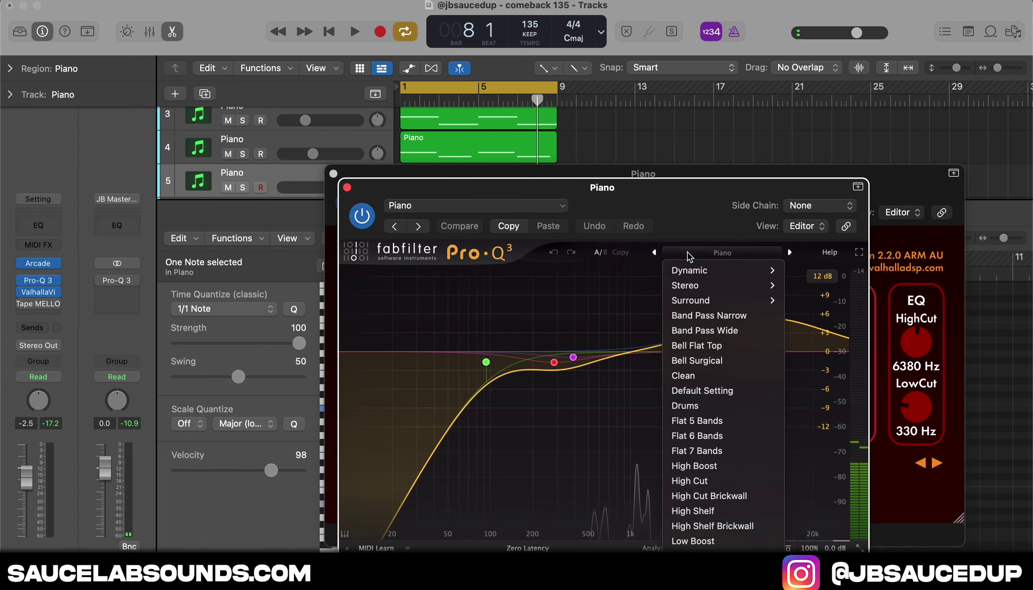
scroll(693, 512, down, 5)
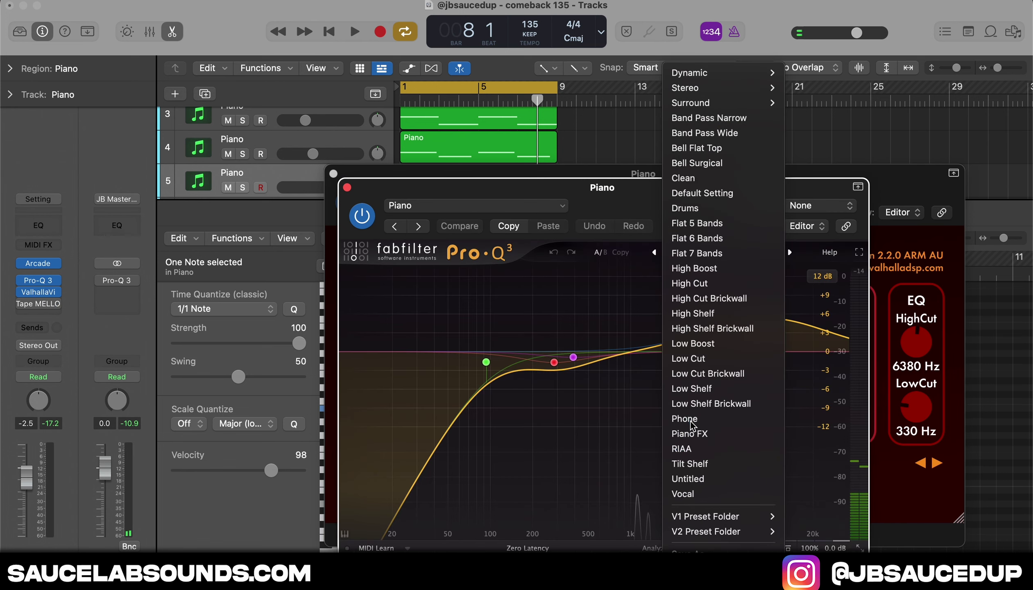
click(684, 419)
key(space)
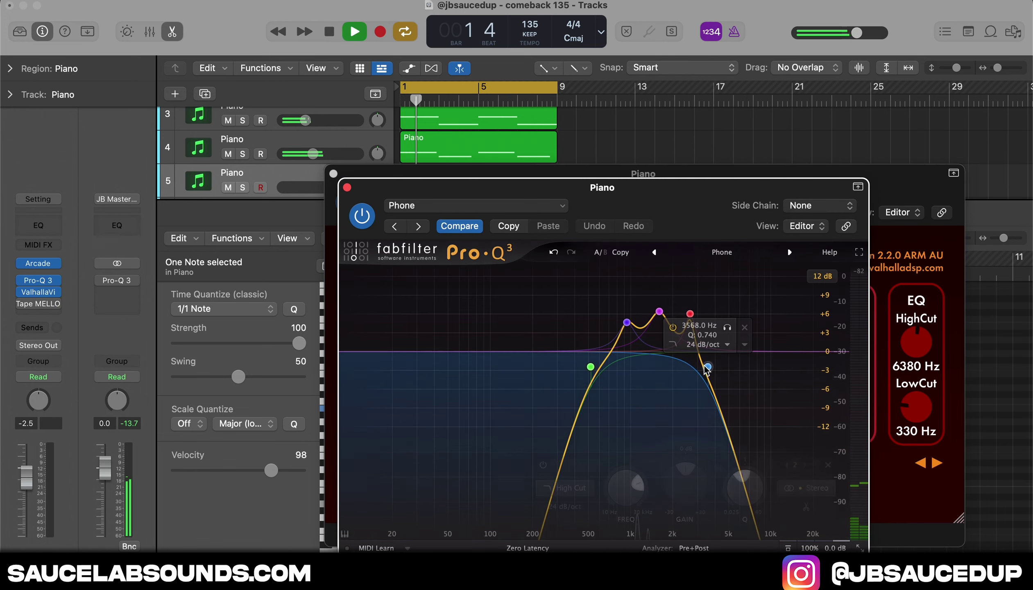
Step: Raise the EQ's high cut to about 11 kHz, lower two bells to about -3 dB and +2 dB, and set the reverb mix to 30.5 %
drag(706, 368, 775, 366)
drag(649, 310, 627, 368)
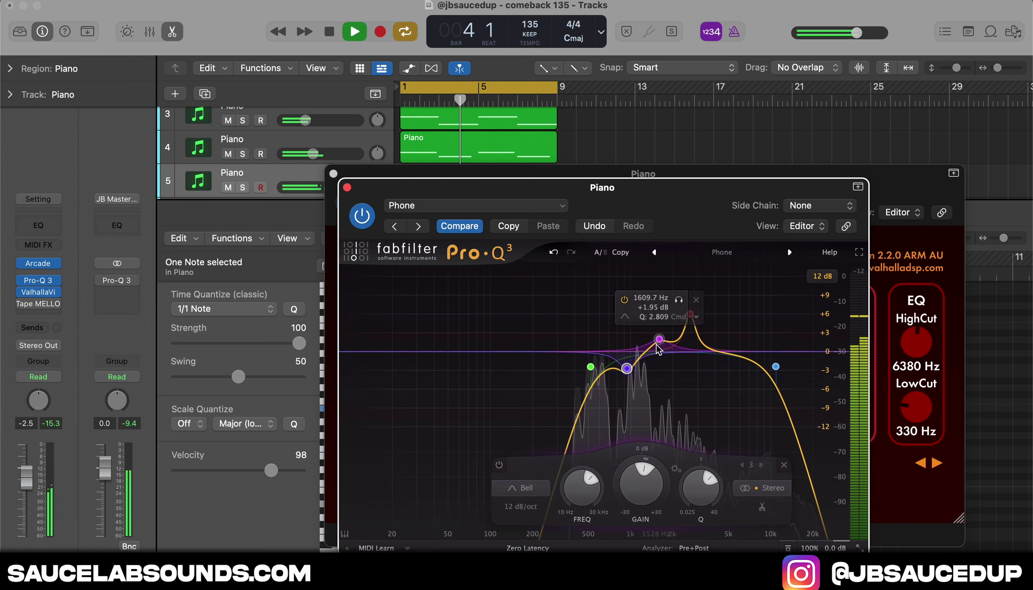
click(347, 187)
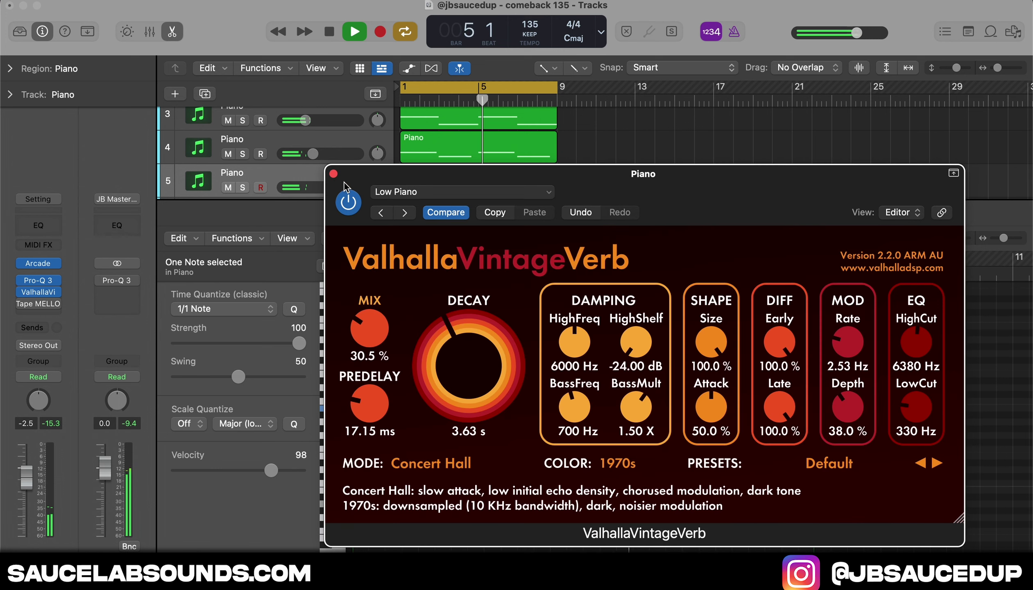
click(334, 173)
Step: Set track 5's volume to -4.6 dB, extend its region to end at bar 9 and close the editor
drag(325, 187, 323, 187)
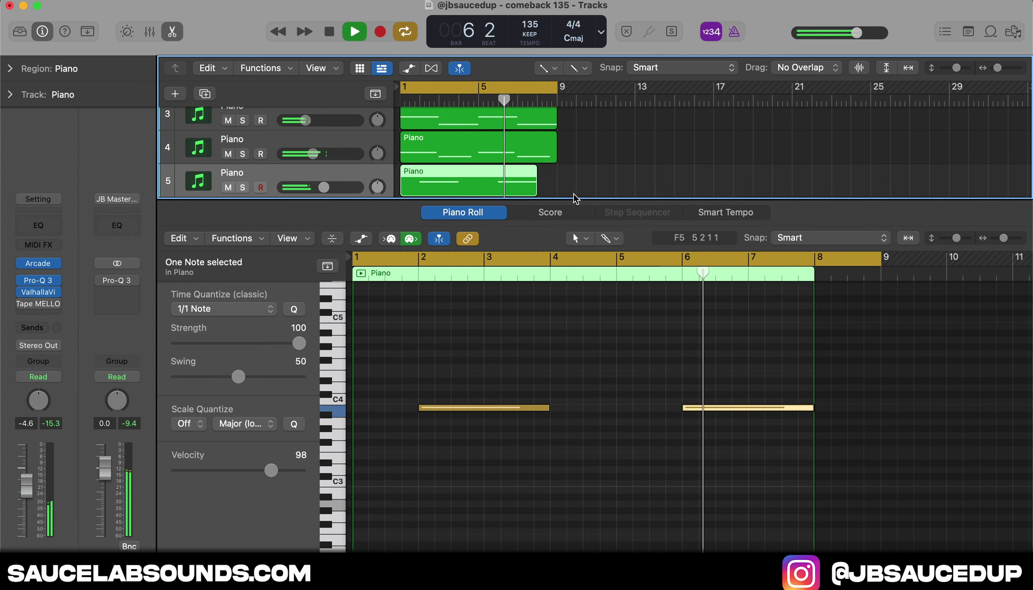
drag(532, 193, 556, 191)
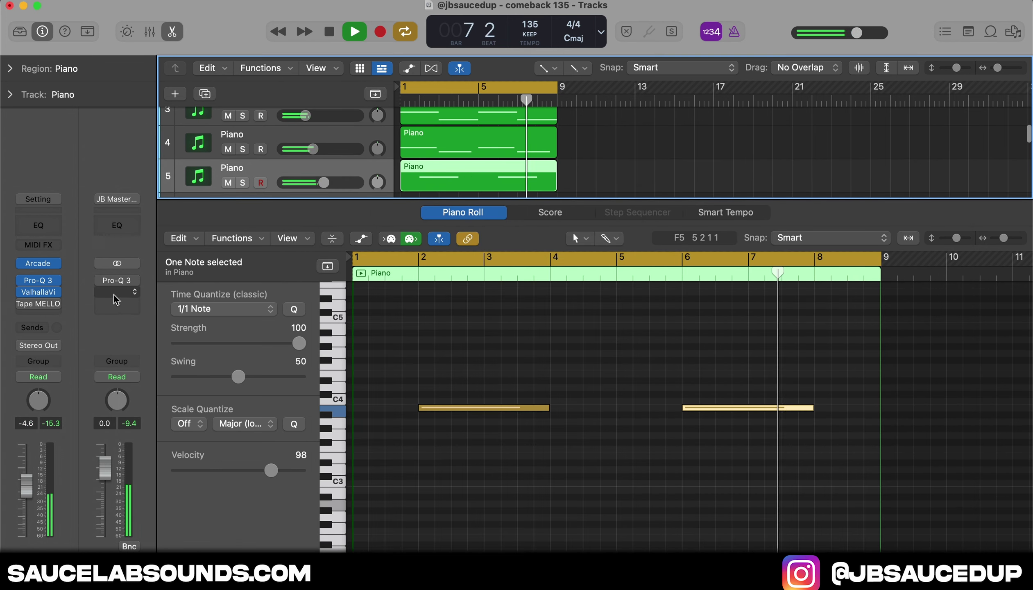
click(172, 31)
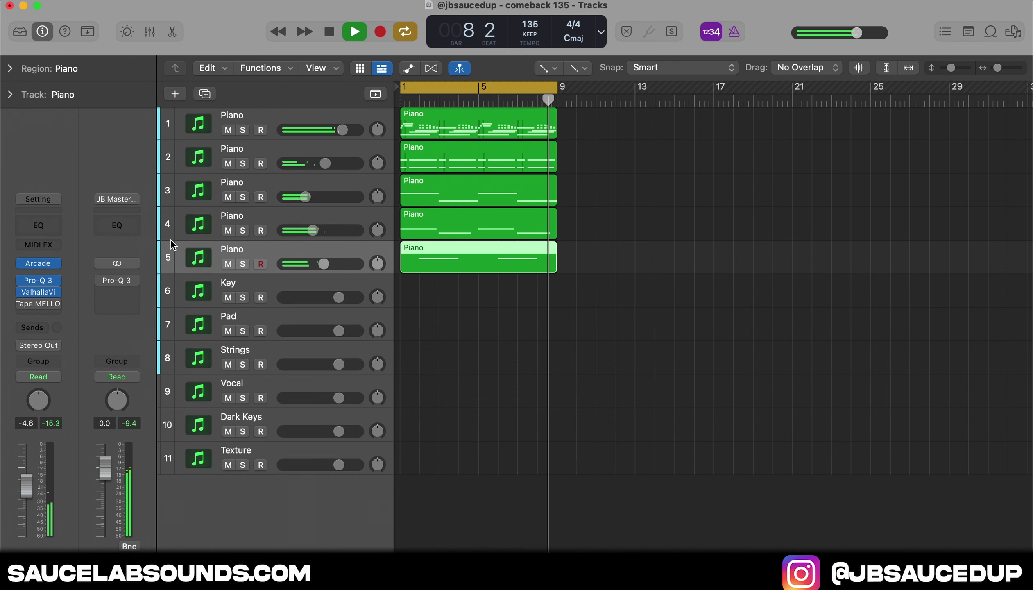
Step: Add a new piano track 6 with track 5's settings and a SoundShifter Pitch set to 2 semitones on the master
key(Down)
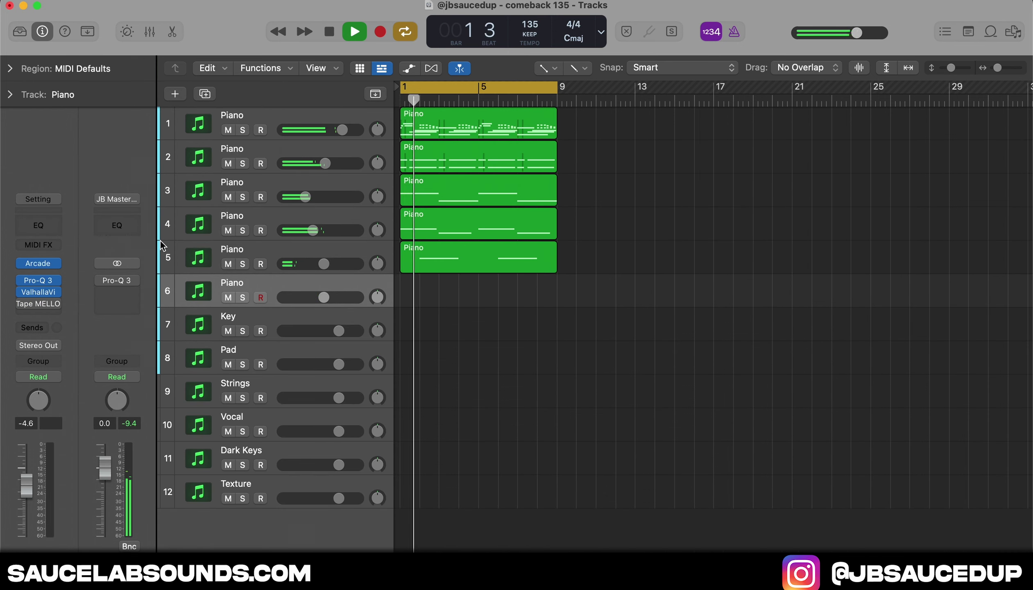
click(142, 293)
click(152, 337)
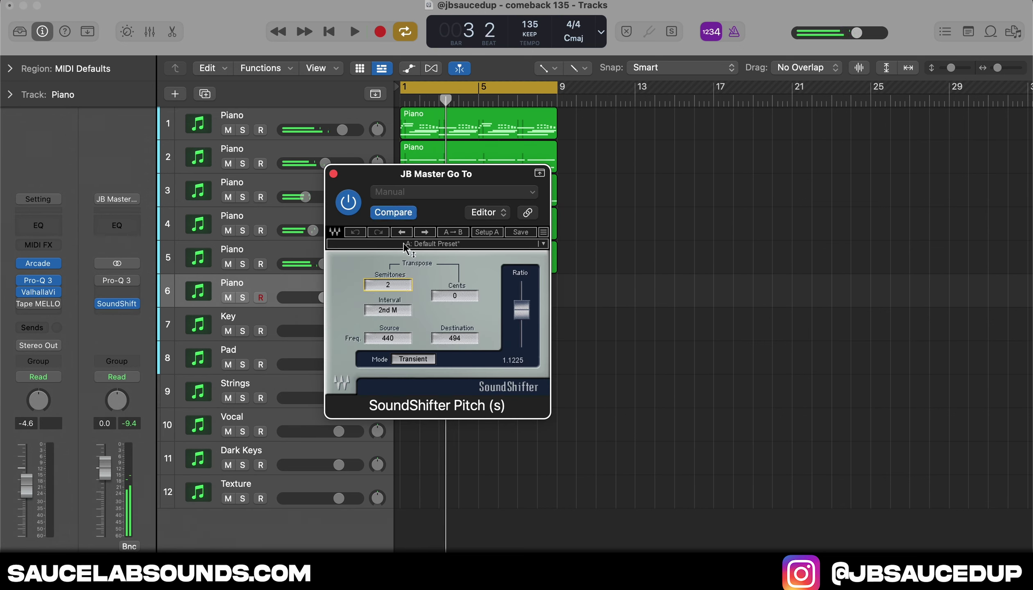
click(334, 175)
Step: Copy the five piano regions to bar 9
drag(655, 304, 413, 111)
drag(473, 212, 628, 193)
Step: Edit track 1's first region in the Piano Roll, lowering the two lowest bass notes at bars 5 and 7 by four semitones
click(455, 113)
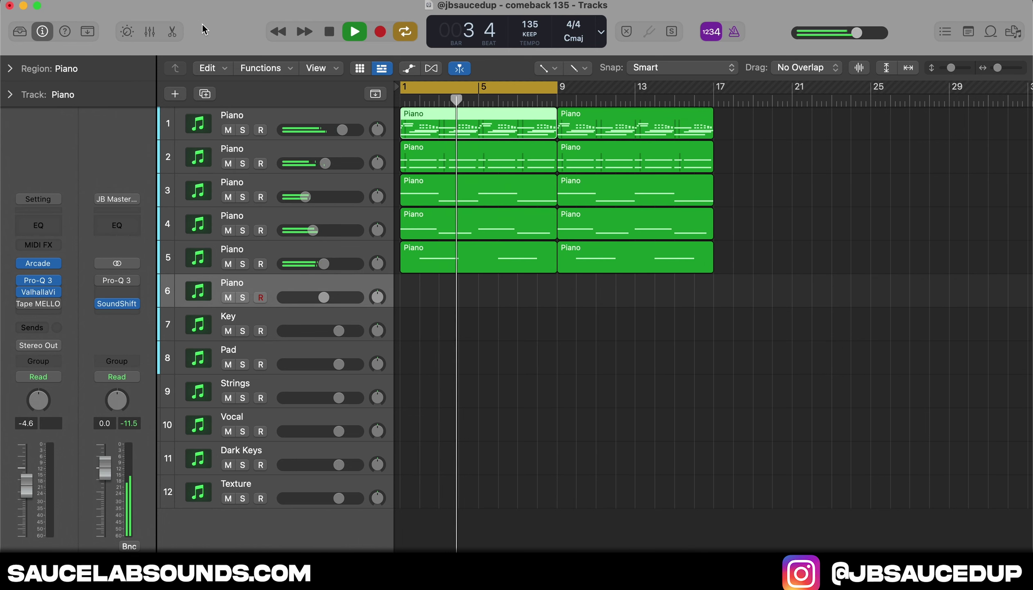
click(172, 32)
scroll(672, 418, down, 5)
key(space)
drag(682, 428, 917, 516)
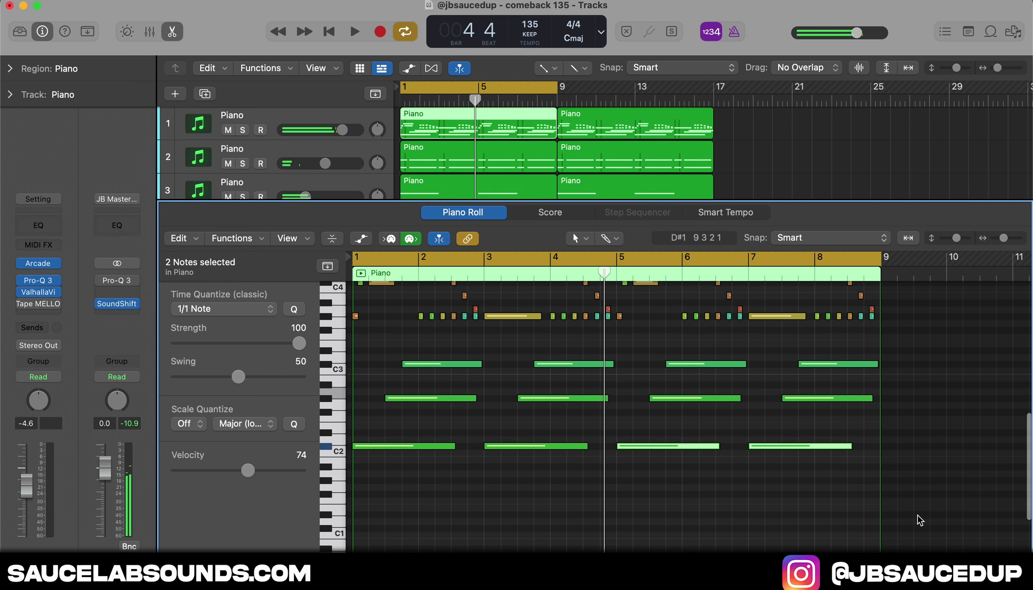
key(alt+Down)
key(alt+shift+Down)
key(alt+Up)
key(alt+Up)
key(alt+Up)
key(alt+Up)
key(alt+Up)
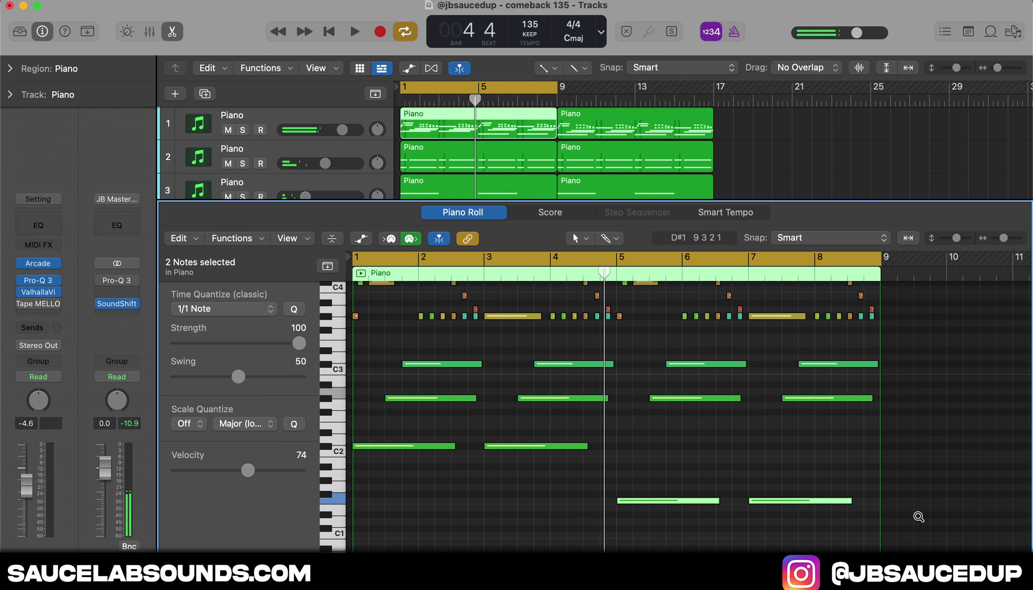
key(alt+Up)
key(alt+Up)
key(alt+Up)
key(alt+Up)
Step: Lower the bass note at bar 7 by one more semitone, play the loop back and close the editor
click(832, 473)
key(alt+Down)
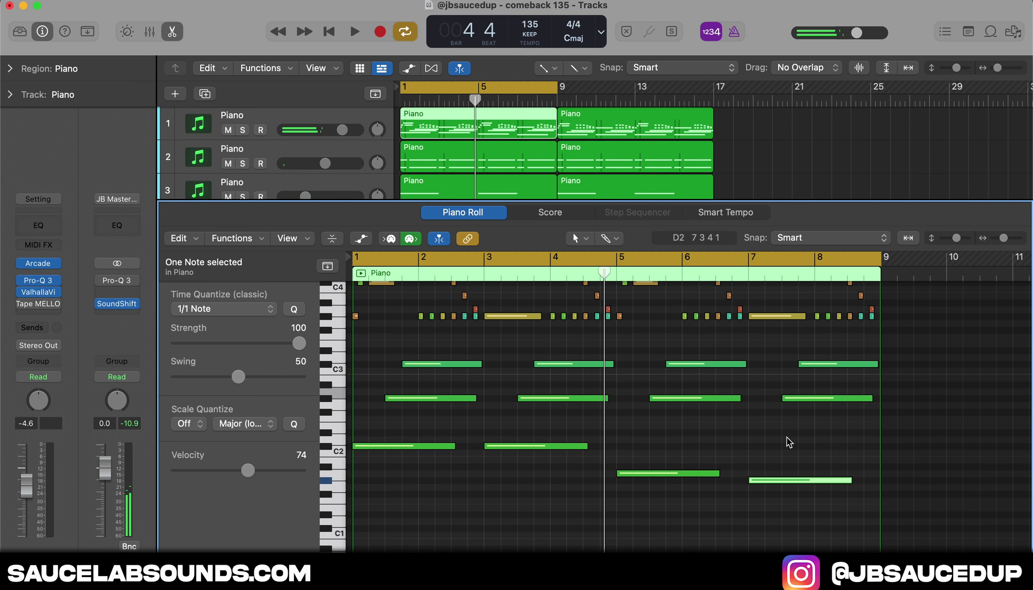
key(space)
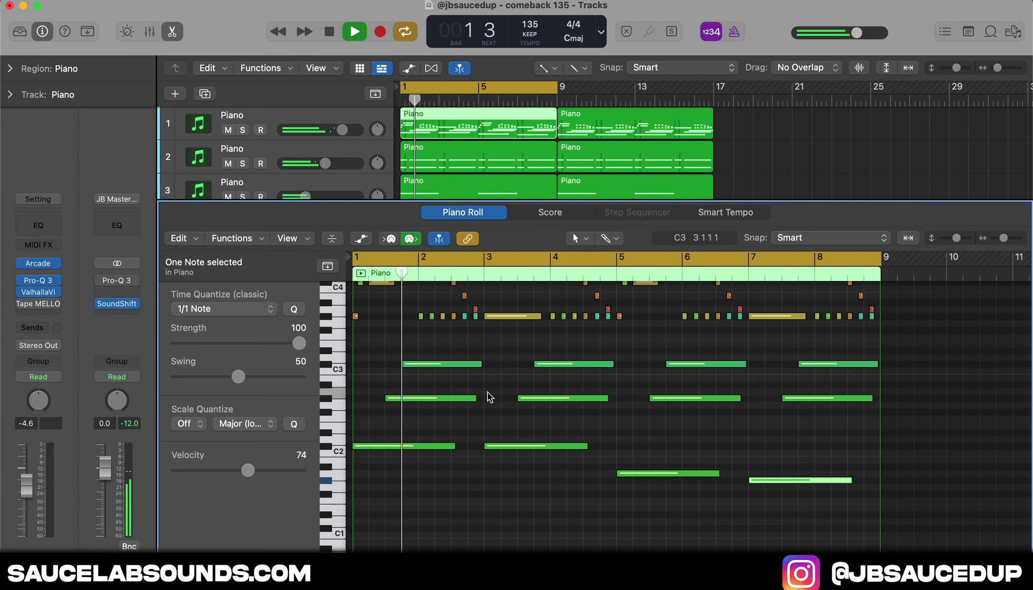
click(513, 479)
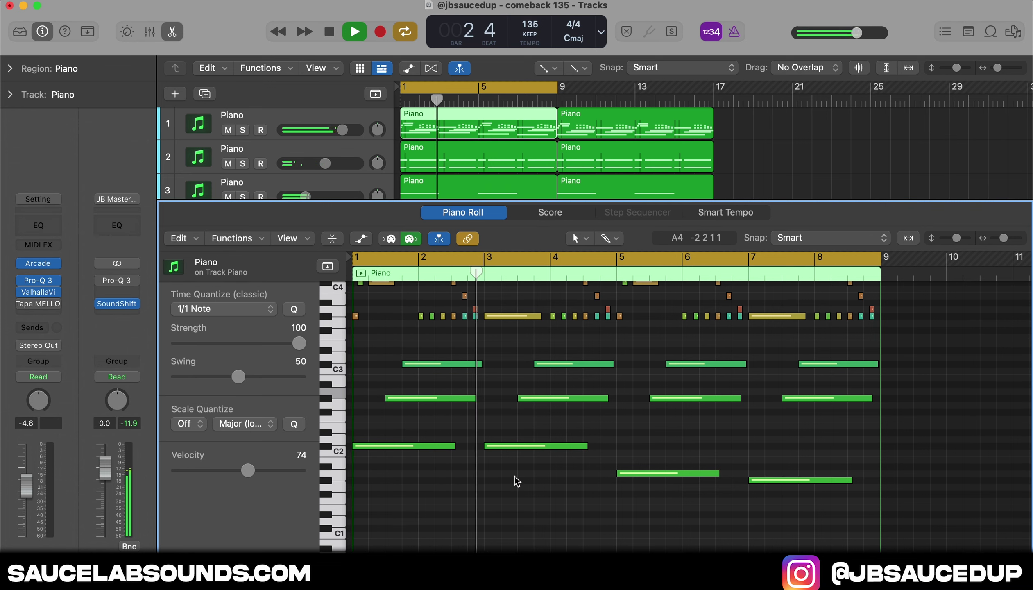
scroll(627, 414, up, 5)
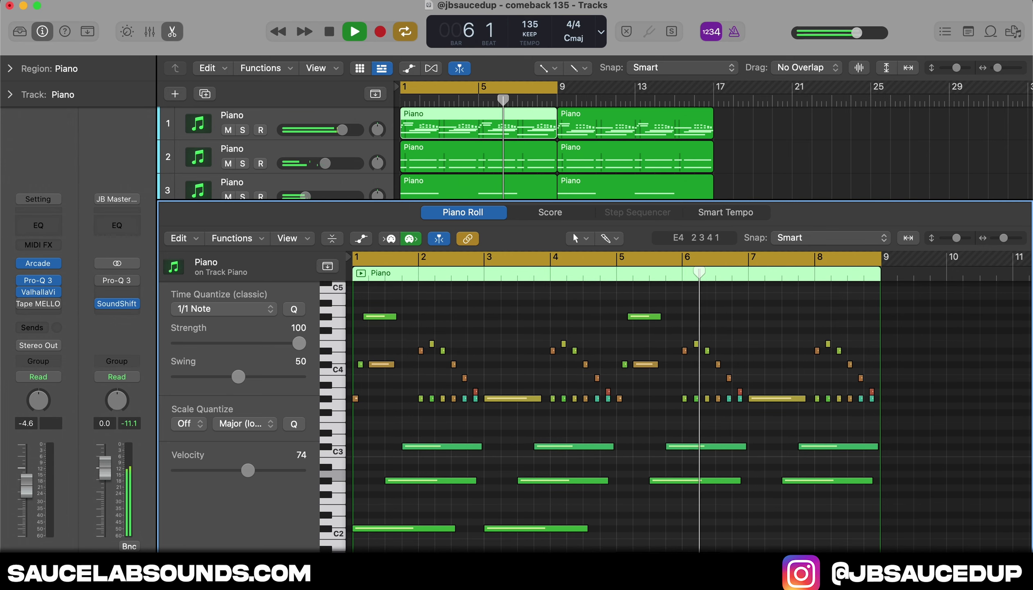
key(e)
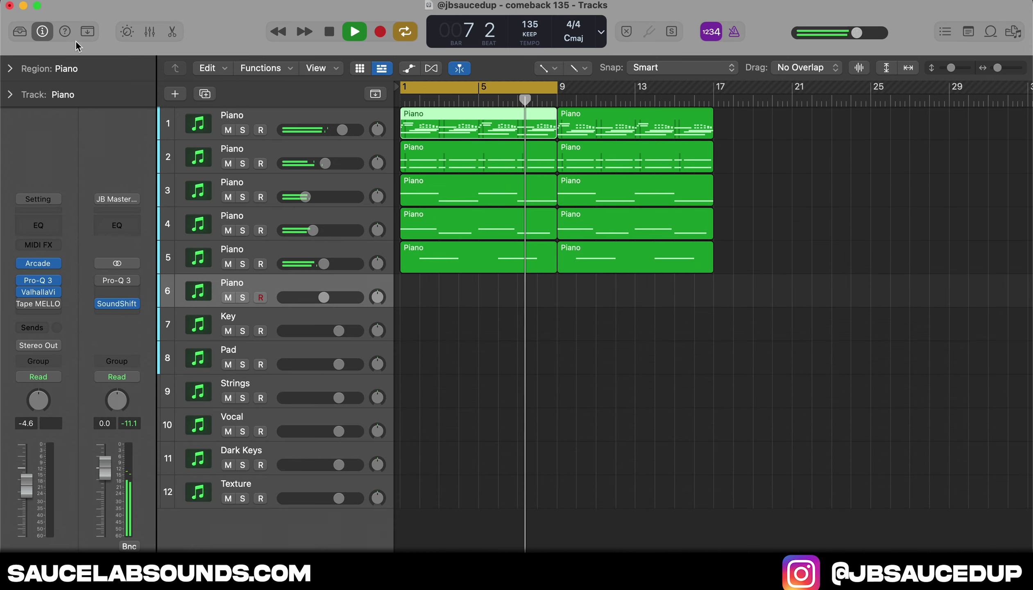
Step: Replace the regions at bar 9 with copies of the five edited regions from bar 1
drag(414, 287, 469, 89)
drag(469, 179, 629, 168)
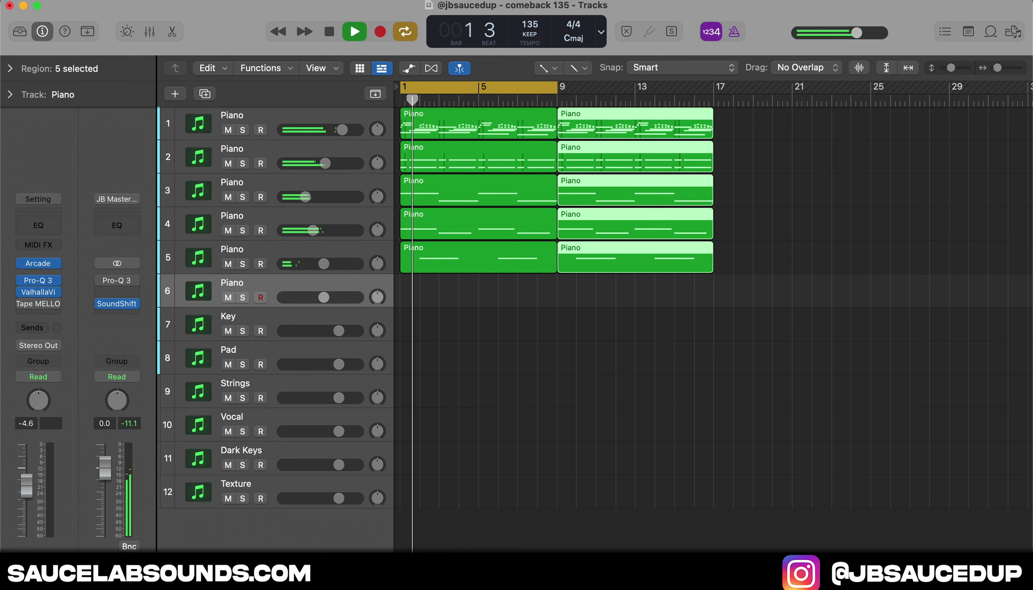
Step: Switch to Finder and browse Downloads > One Shots > !Keyon Essentia (Sidereal) > Texturs and Soundscapes
click(127, 575)
click(153, 304)
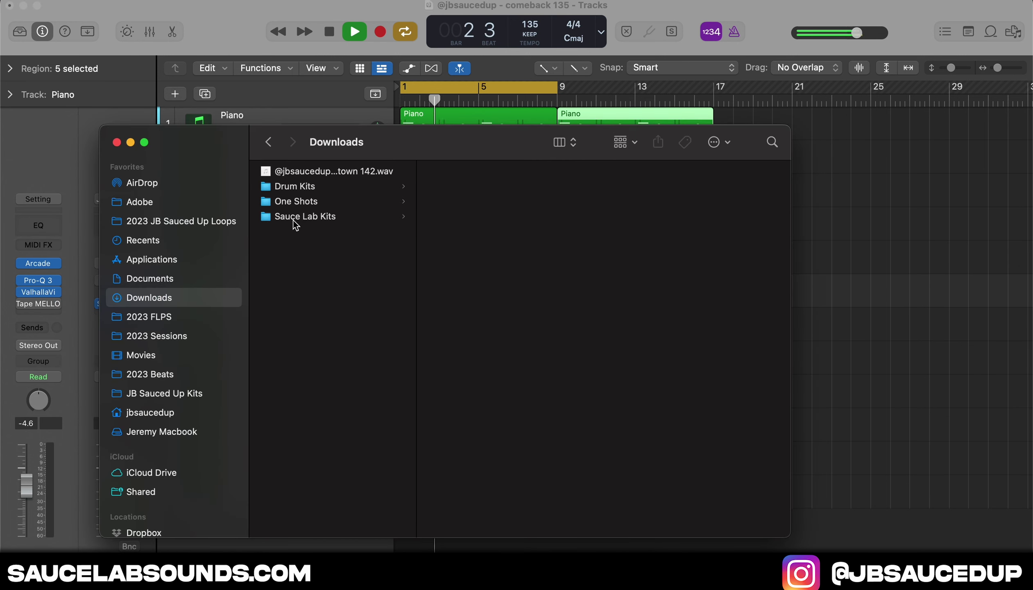
click(305, 217)
click(296, 201)
click(466, 201)
key(Down)
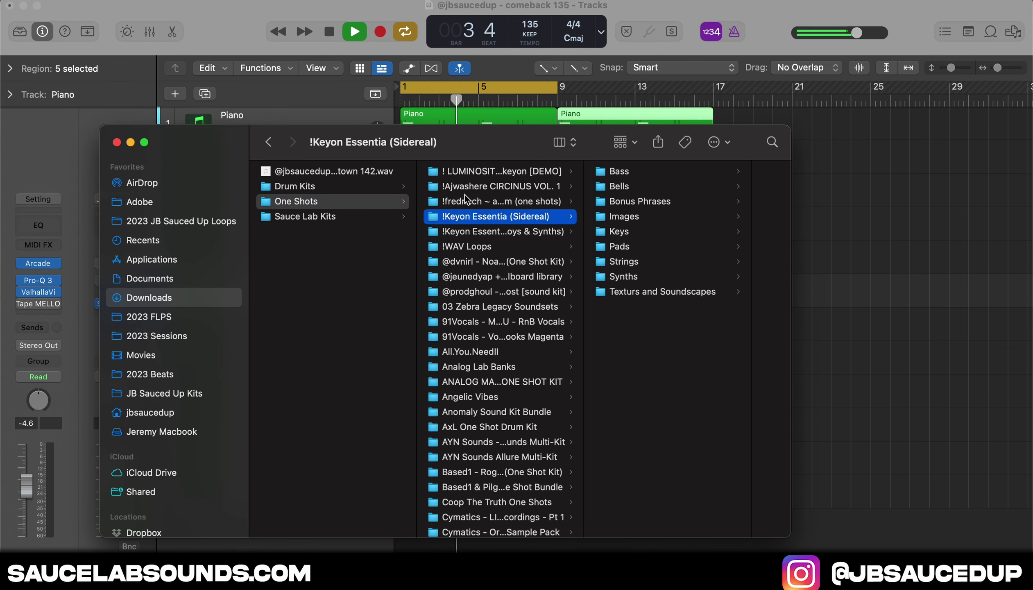
key(Right)
click(545, 291)
click(874, 280)
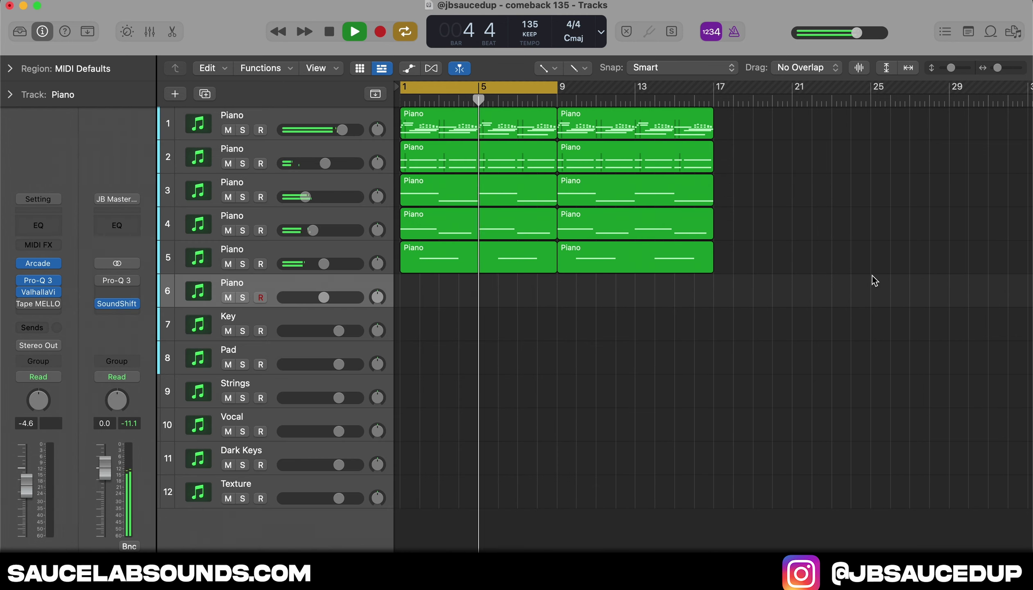
key(super+Tab)
click(706, 202)
key(space)
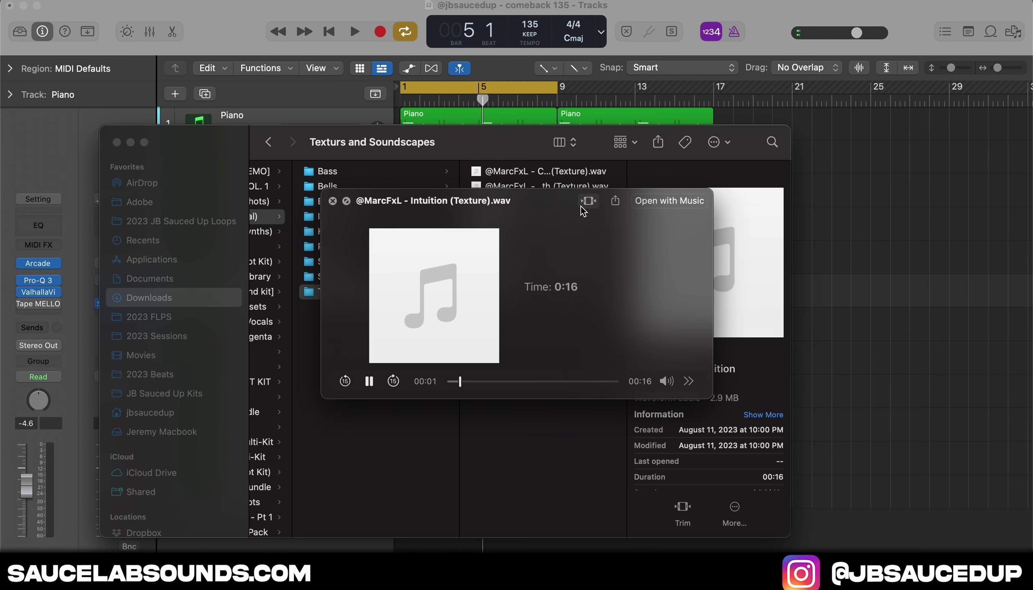
drag(406, 156, 917, 119)
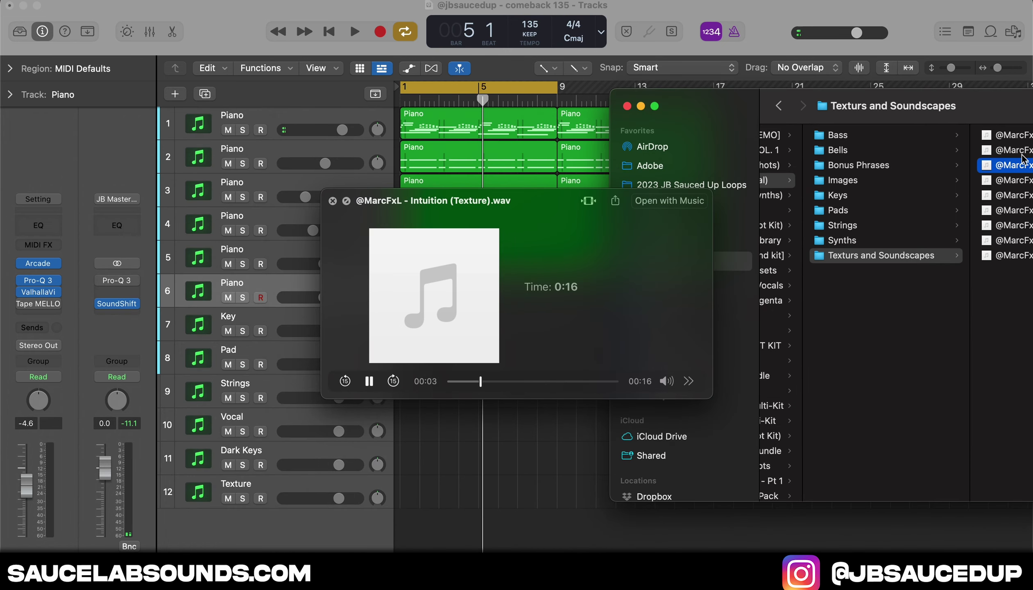
key(space)
drag(1012, 165, 437, 533)
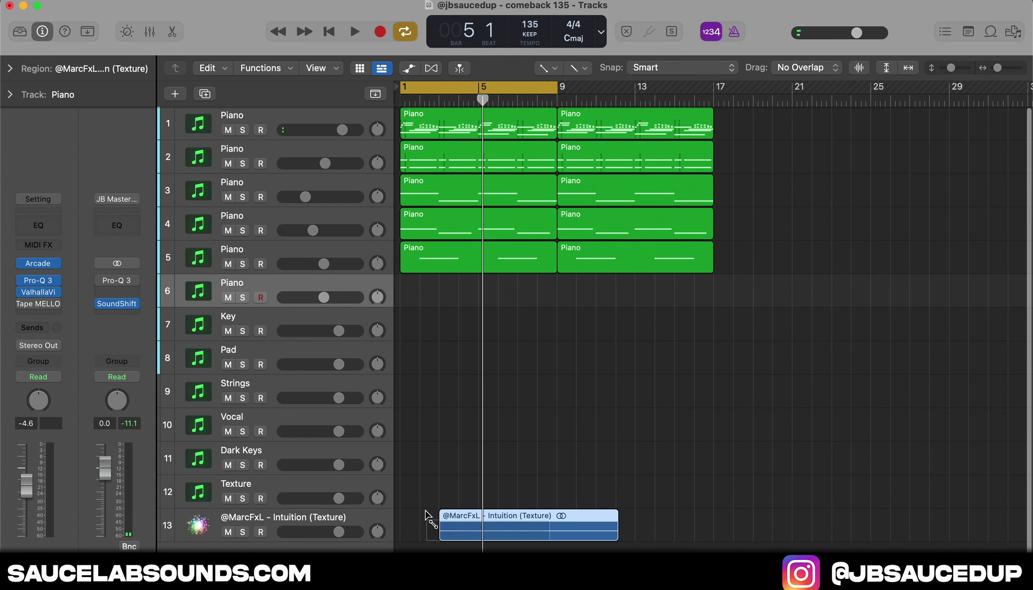
Step: Switch to the Pointer tool, move the Intuition texture region to bar 1 and trim it to end at bar 9
click(541, 67)
click(574, 86)
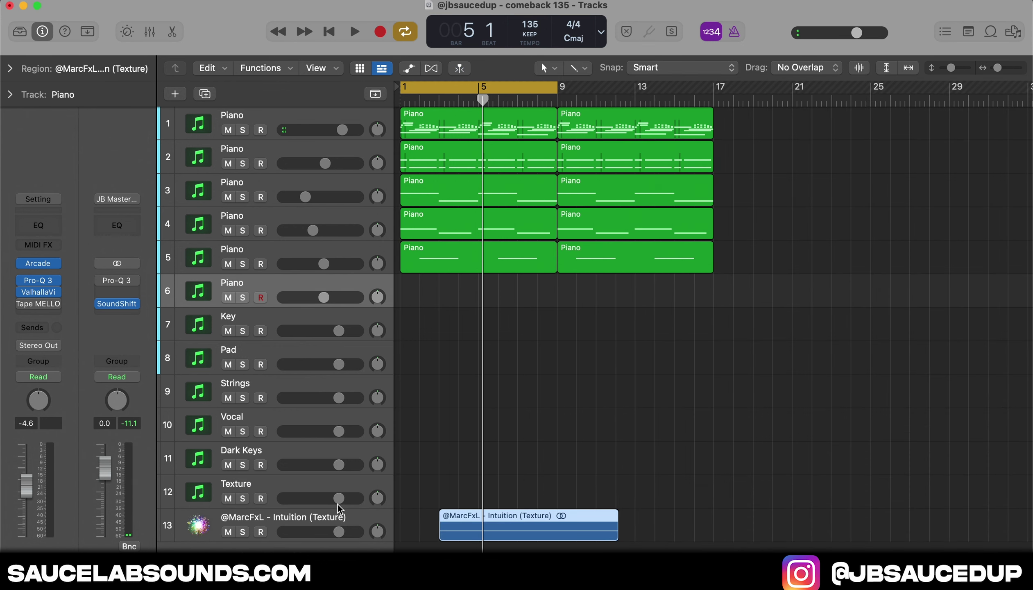
drag(466, 516, 426, 516)
key(space)
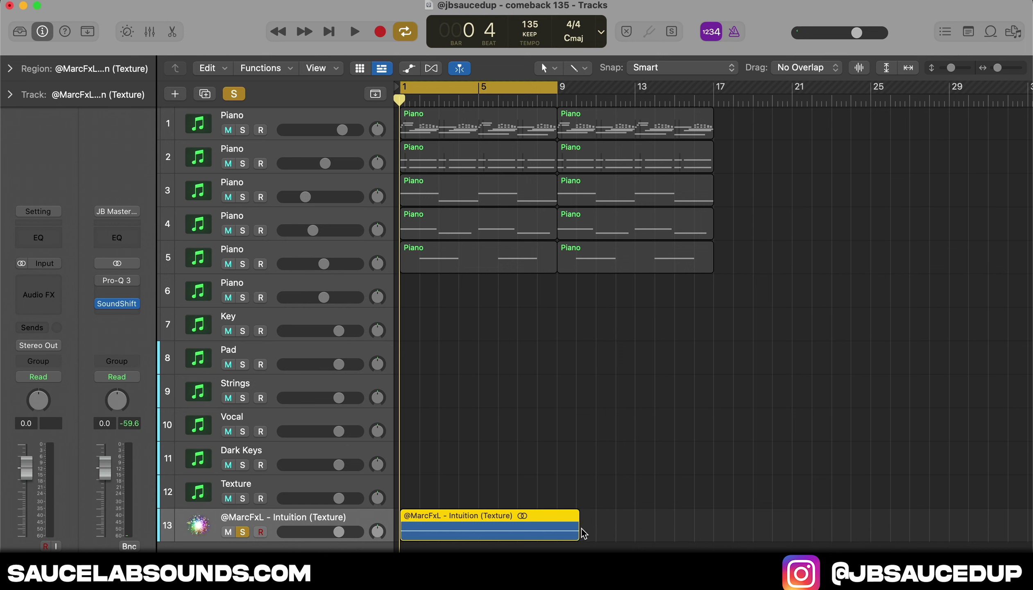
drag(582, 532, 556, 527)
Step: Set the texture track's volume to 3.9 dB, compare it soloed and in the mix, and transpose its region up one semitone
key(space)
drag(339, 533, 351, 534)
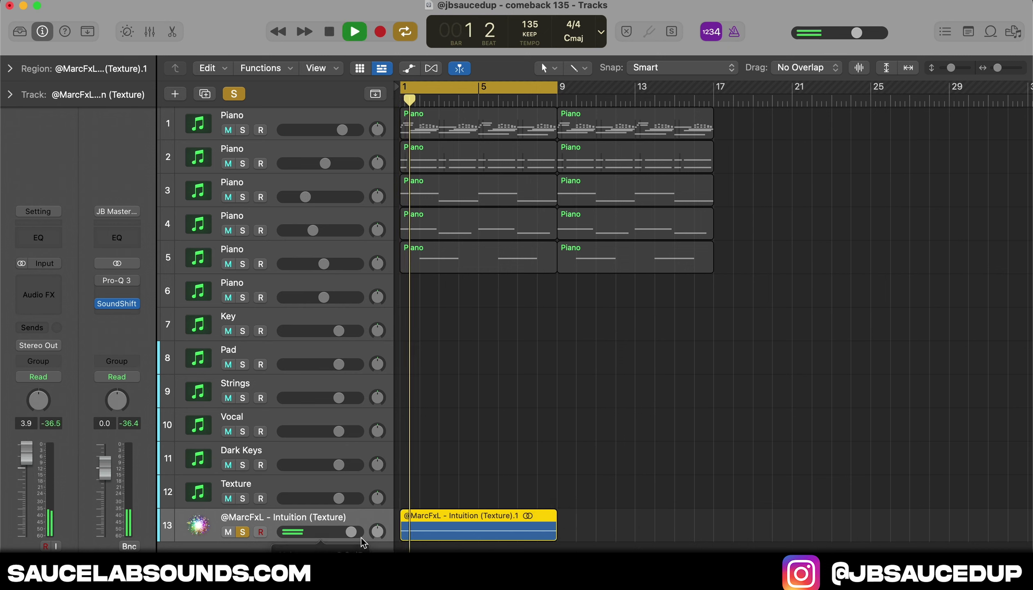
key(s)
key(s)
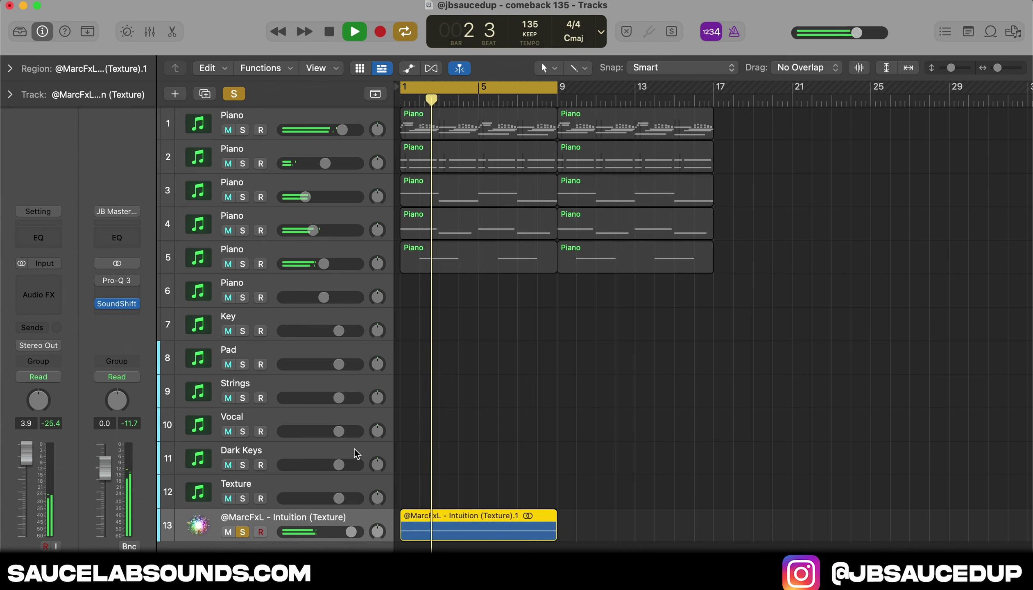
key(space)
key(alt+Up)
key(space)
key(s)
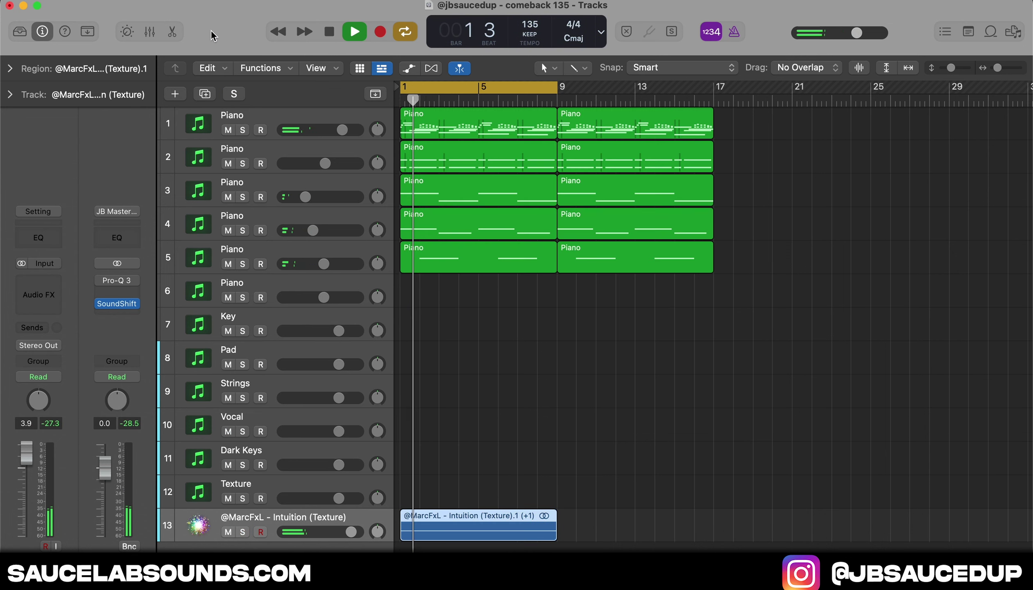
Step: Copy the Phone-preset Pro-Q 3 to the texture channel, lower its boosted bell to about +1 dB and set the low cut to about 300 Hz
key(x)
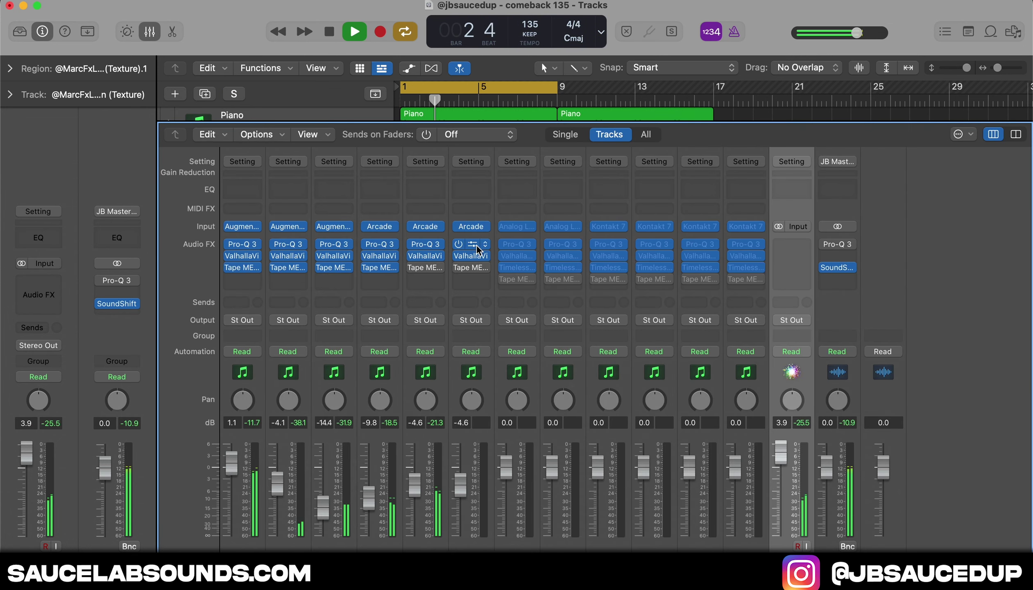
drag(476, 250, 804, 251)
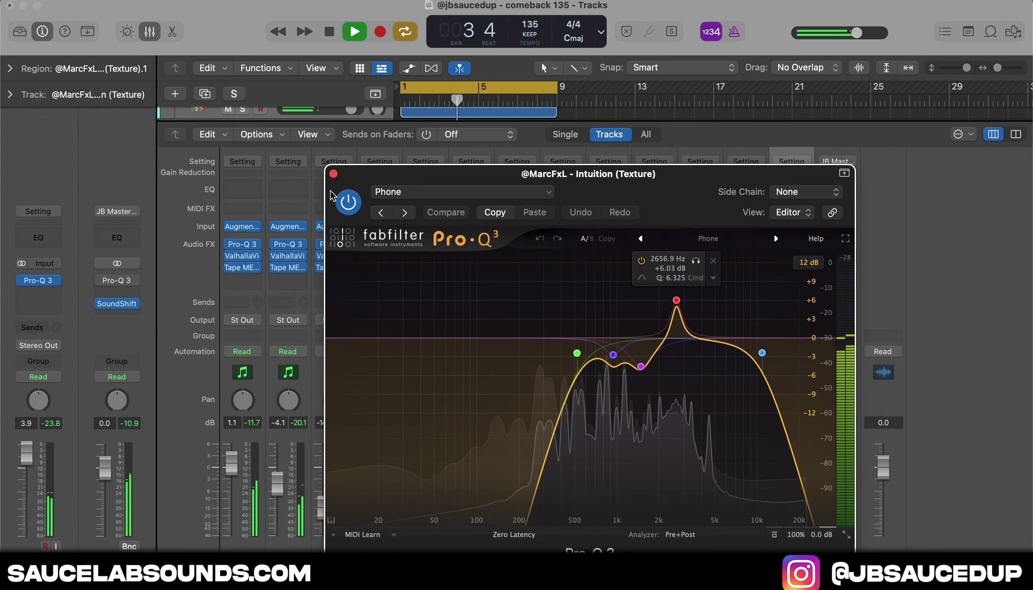
drag(676, 300, 670, 332)
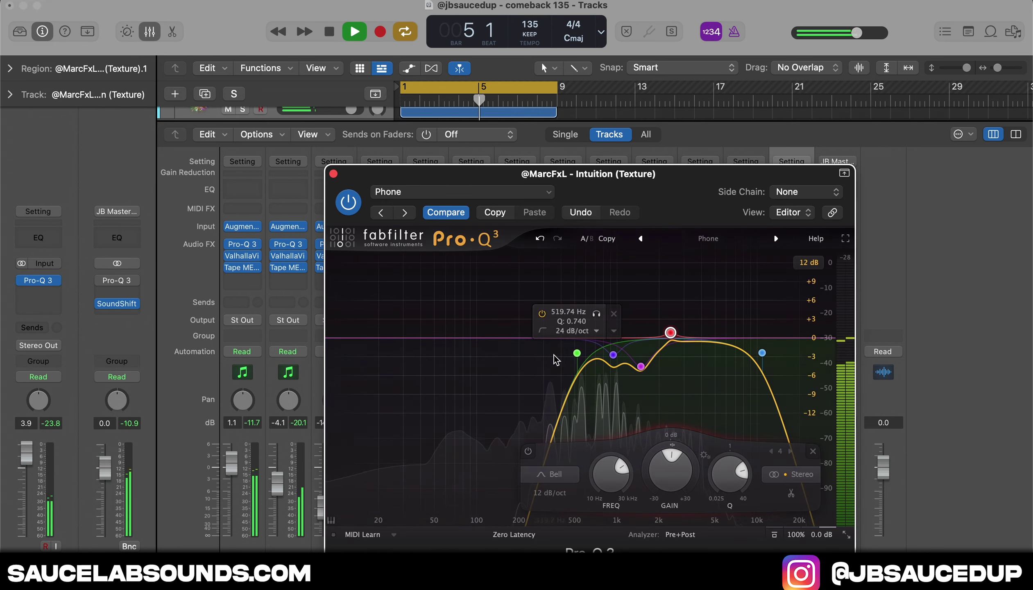
drag(577, 352, 543, 353)
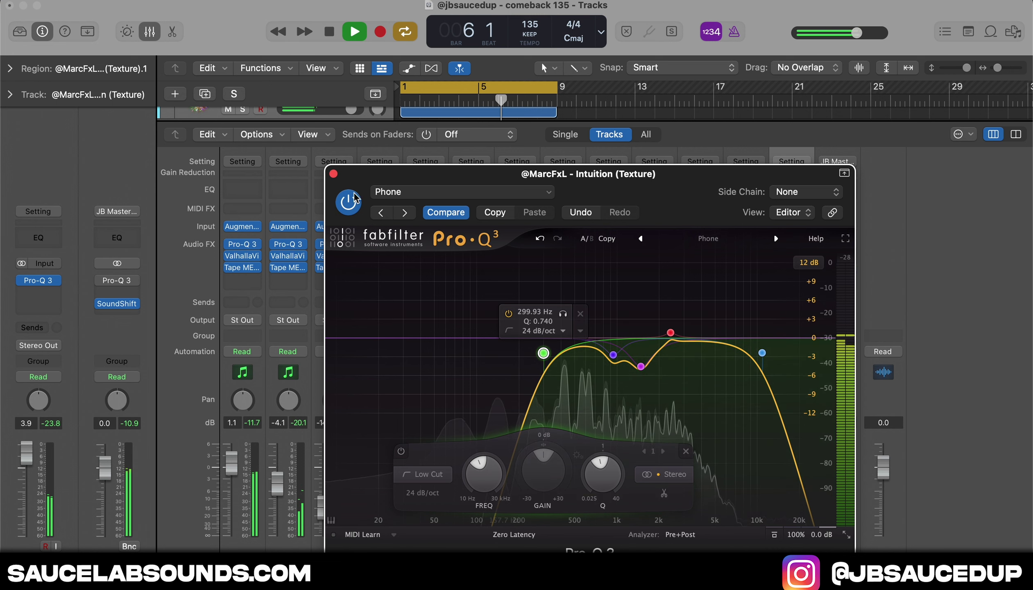
click(333, 174)
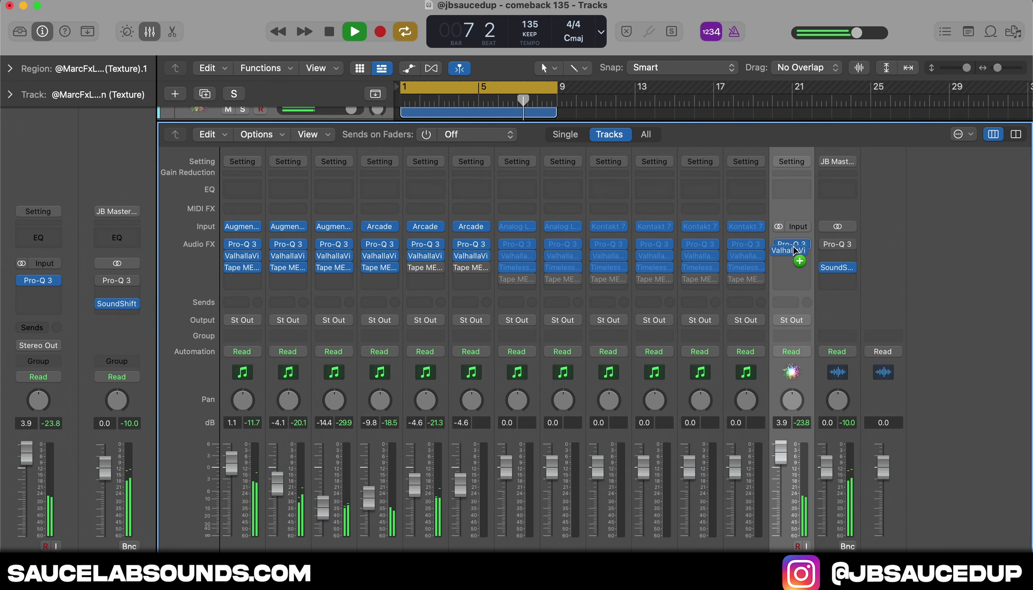
Step: Copy the ValhallaVintageVerb with the Low Piano preset to the texture channel and close the mixer
drag(794, 255, 792, 255)
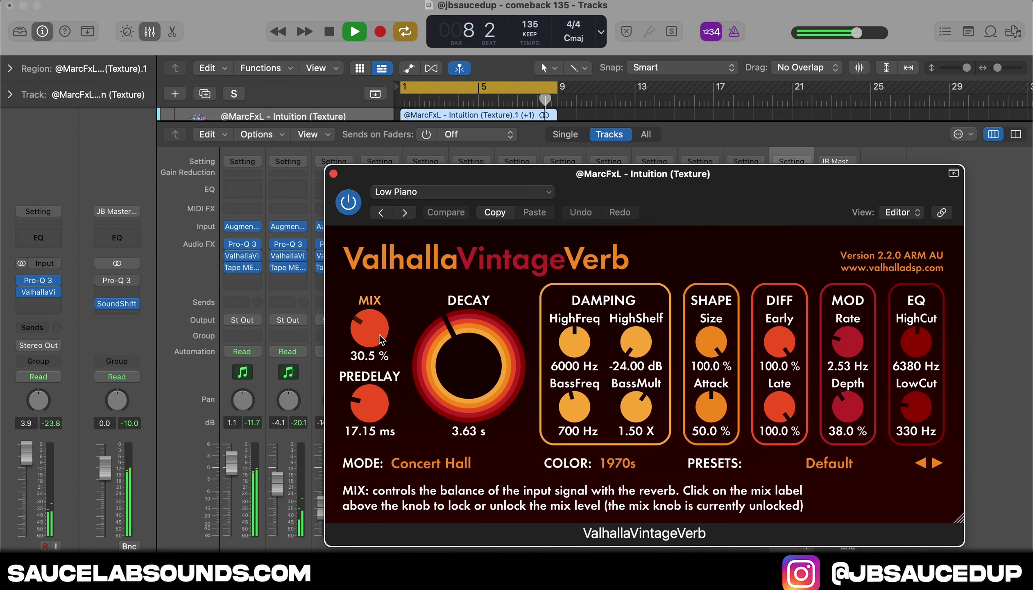
click(333, 174)
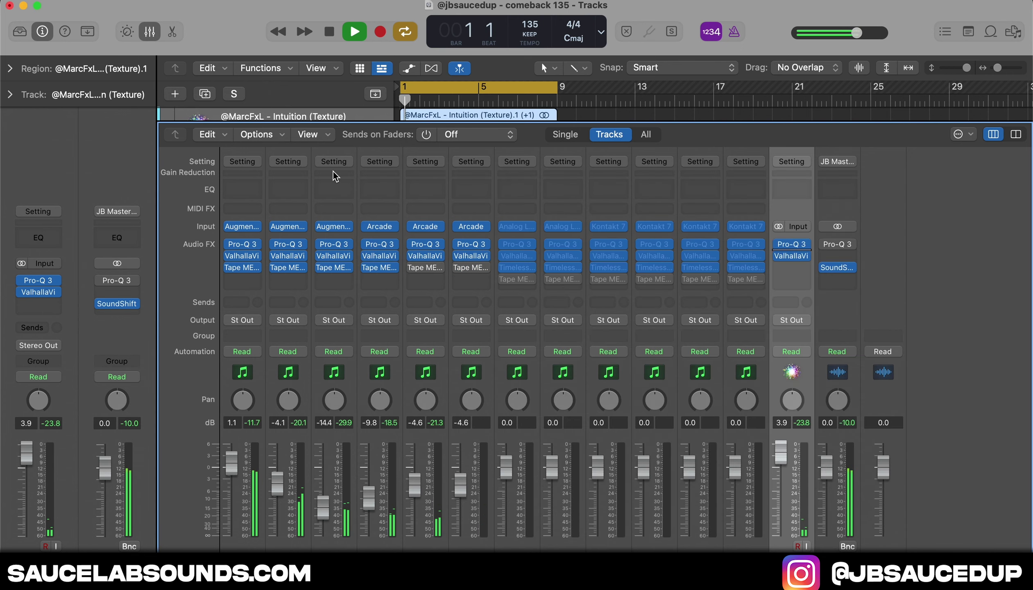
click(158, 36)
Step: Move the Intuition texture track directly below track 5
drag(287, 503, 310, 257)
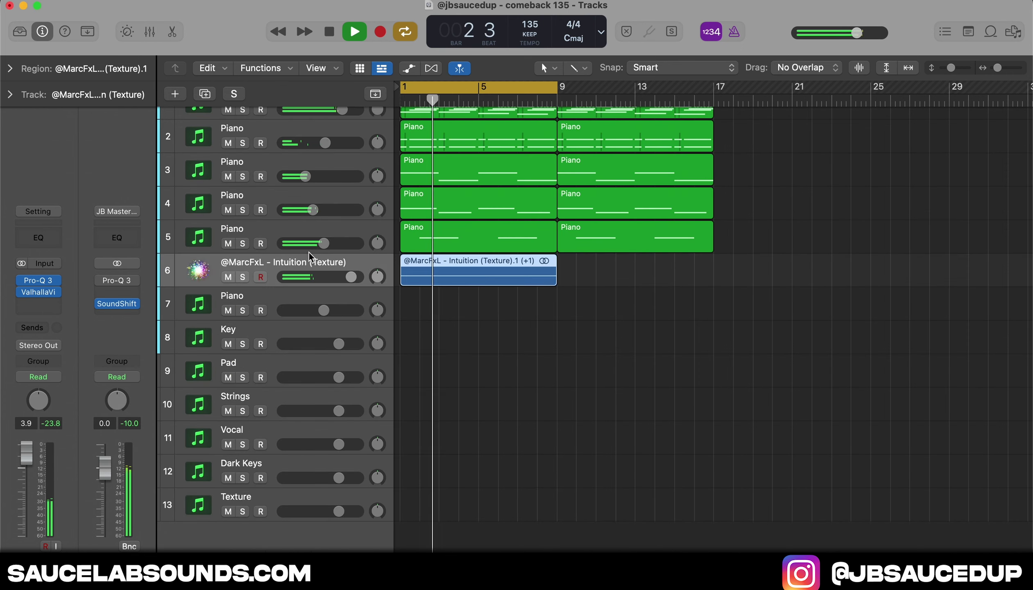
scroll(535, 354, down, 3)
scroll(508, 354, up, 2)
Step: Copy the texture region to bar 9, then duplicate the regions of all six tracks out to bar 33
drag(421, 290, 488, 289)
drag(608, 310, 567, 123)
drag(680, 318, 616, 80)
drag(757, 322, 470, 123)
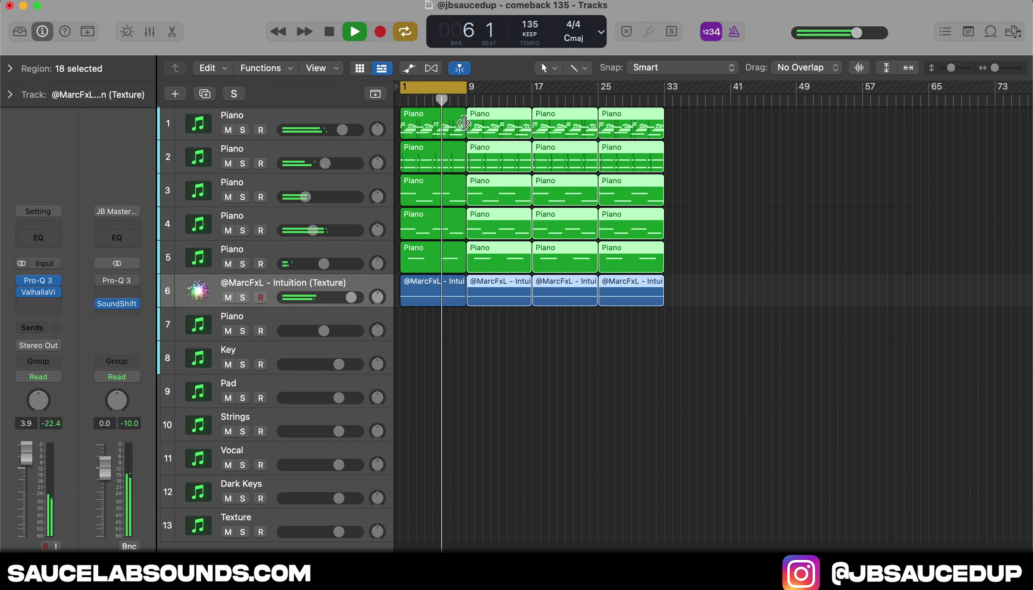
drag(794, 305, 434, 119)
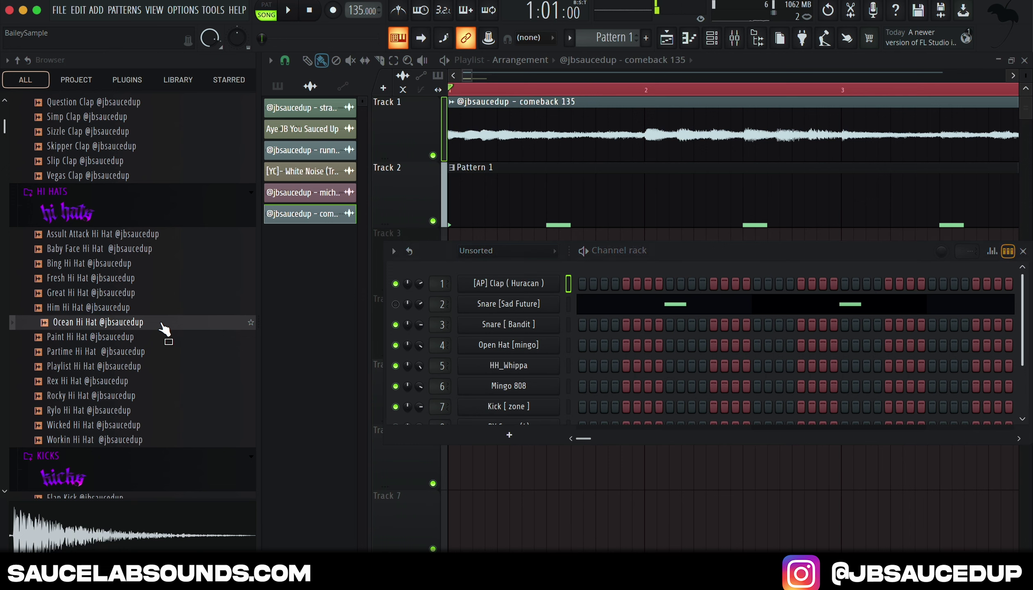
drag(166, 330, 155, 382)
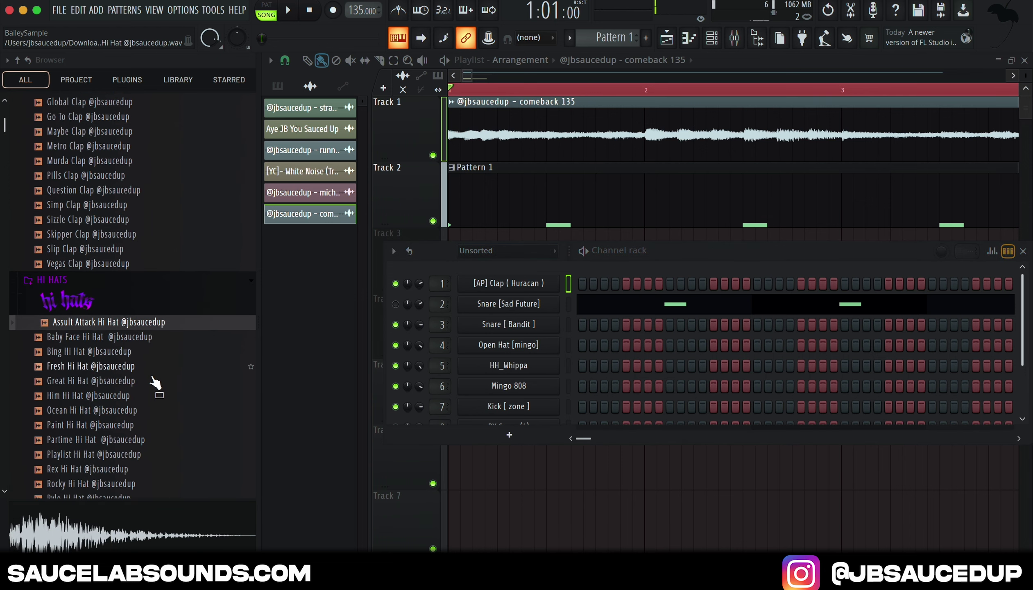
click(155, 381)
click(116, 352)
drag(111, 353, 508, 365)
right_click(514, 363)
click(627, 397)
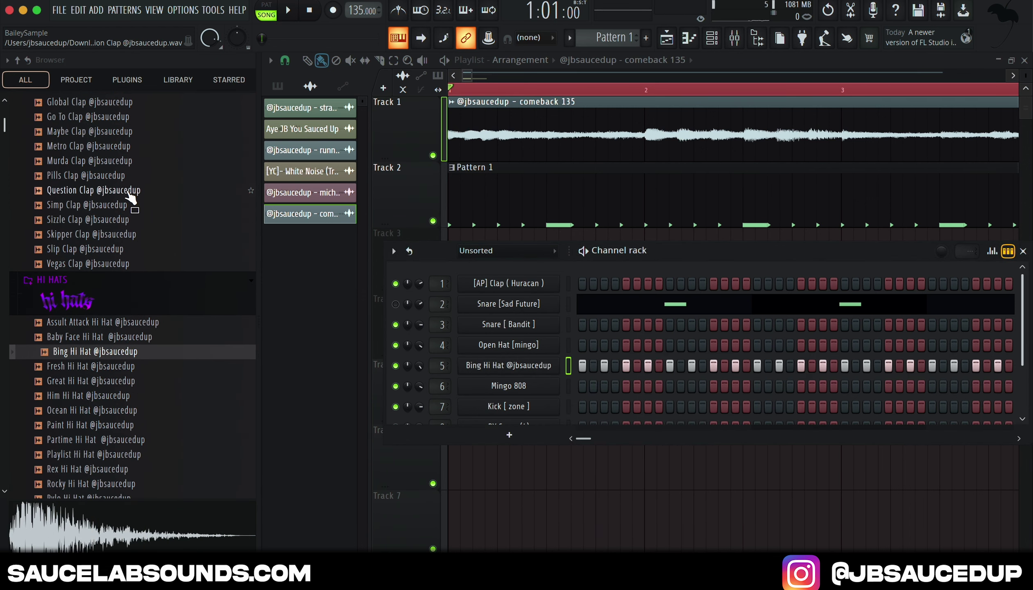
click(128, 193)
click(119, 177)
drag(115, 193, 459, 303)
key(space)
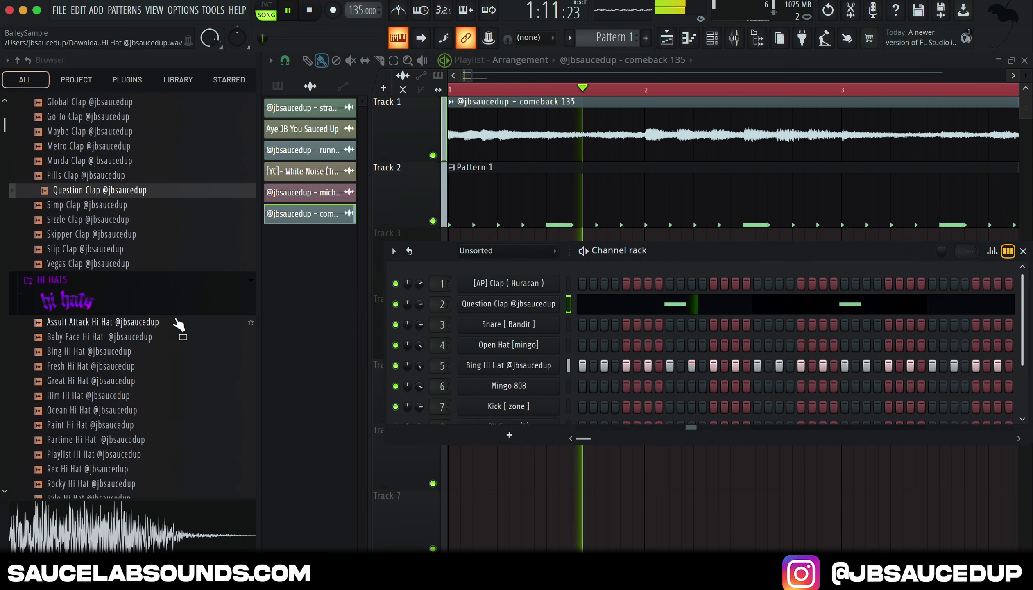
scroll(177, 325, up, 2)
click(735, 40)
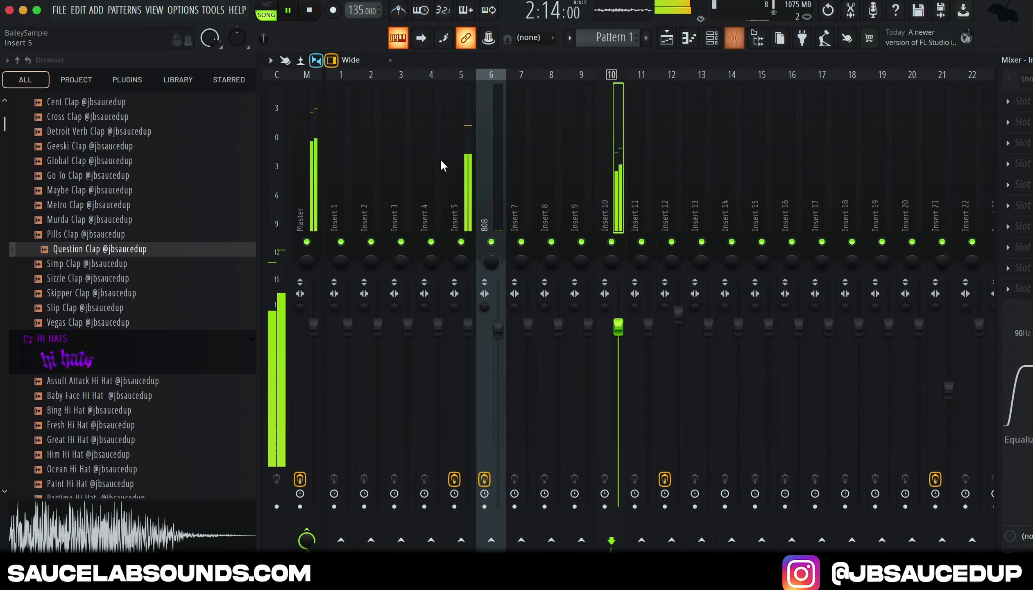
click(723, 44)
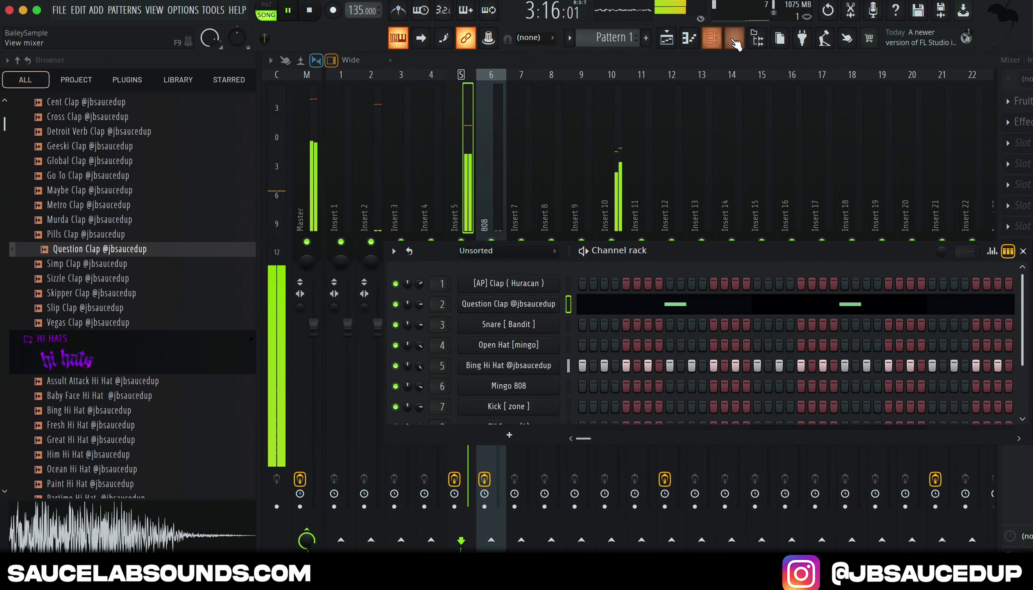
click(735, 41)
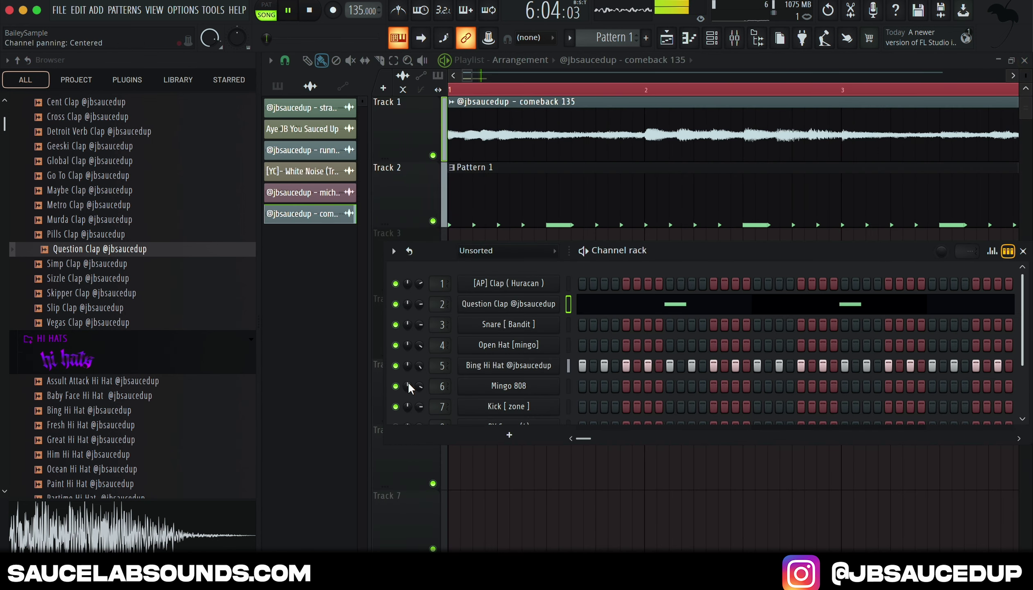
key(space)
click(114, 429)
scroll(108, 427, down, 3)
click(107, 398)
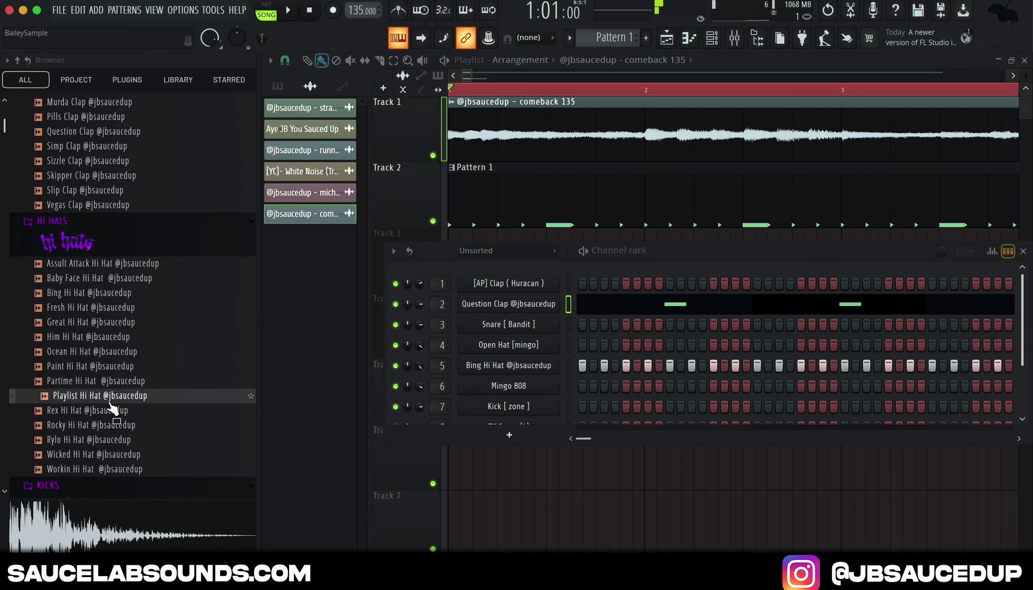
click(104, 383)
drag(103, 385, 500, 365)
key(space)
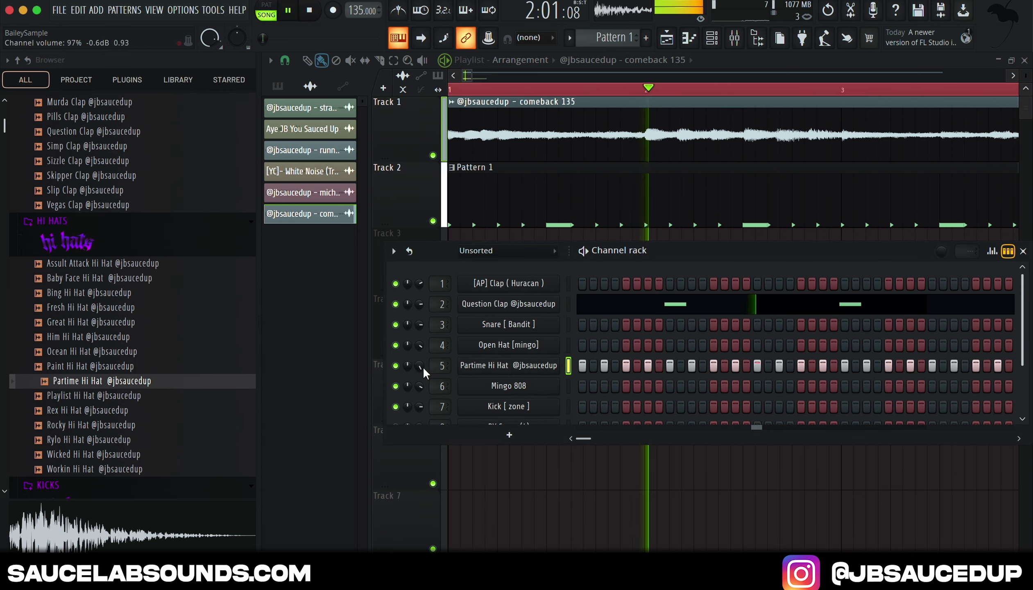
scroll(135, 296, up, 5)
key(space)
click(132, 235)
click(131, 250)
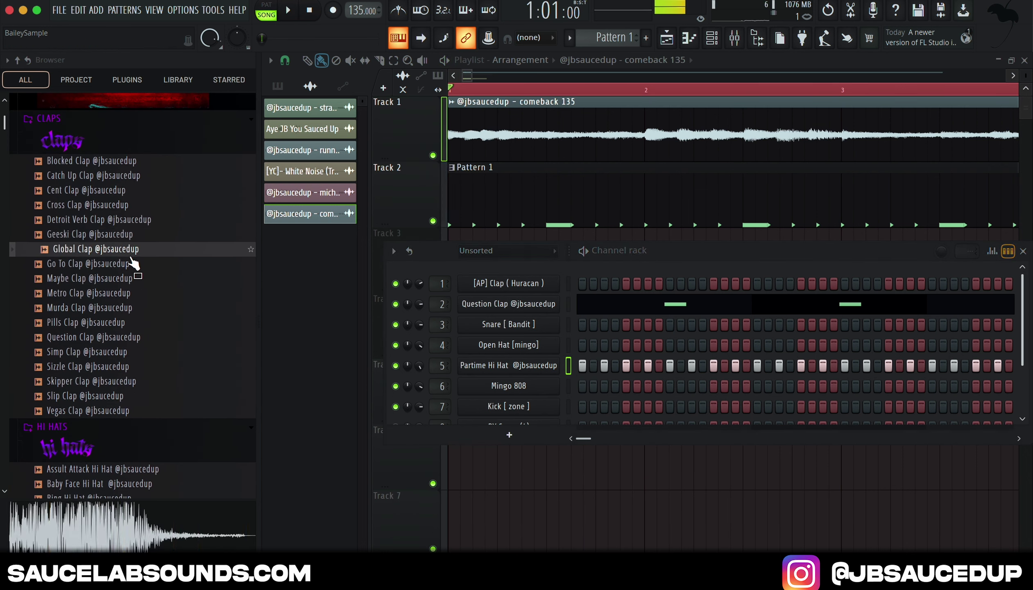
click(123, 240)
drag(125, 247, 520, 328)
key(space)
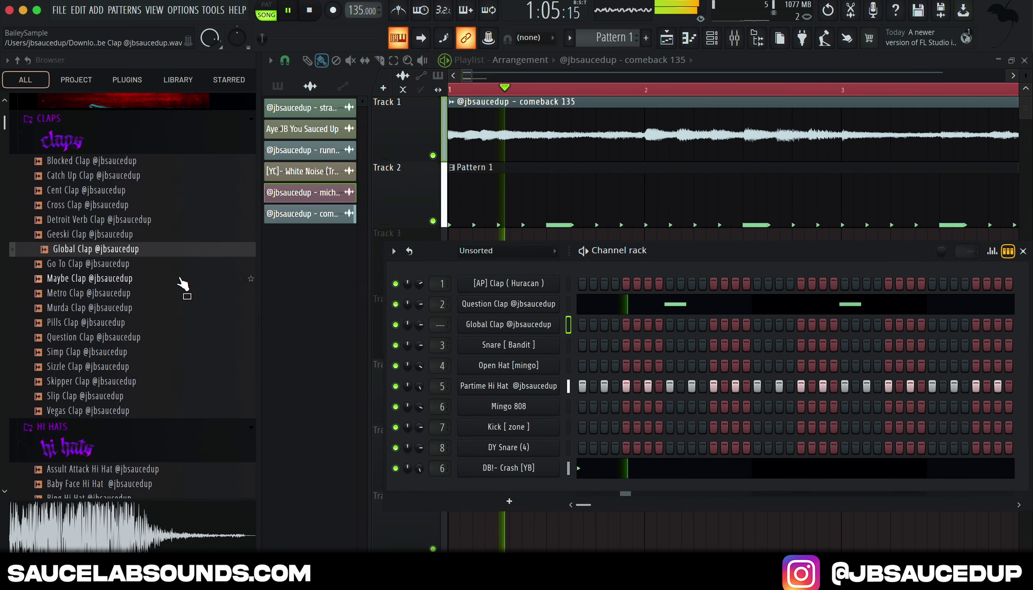
key(super+z)
drag(131, 251, 537, 306)
key(super+z)
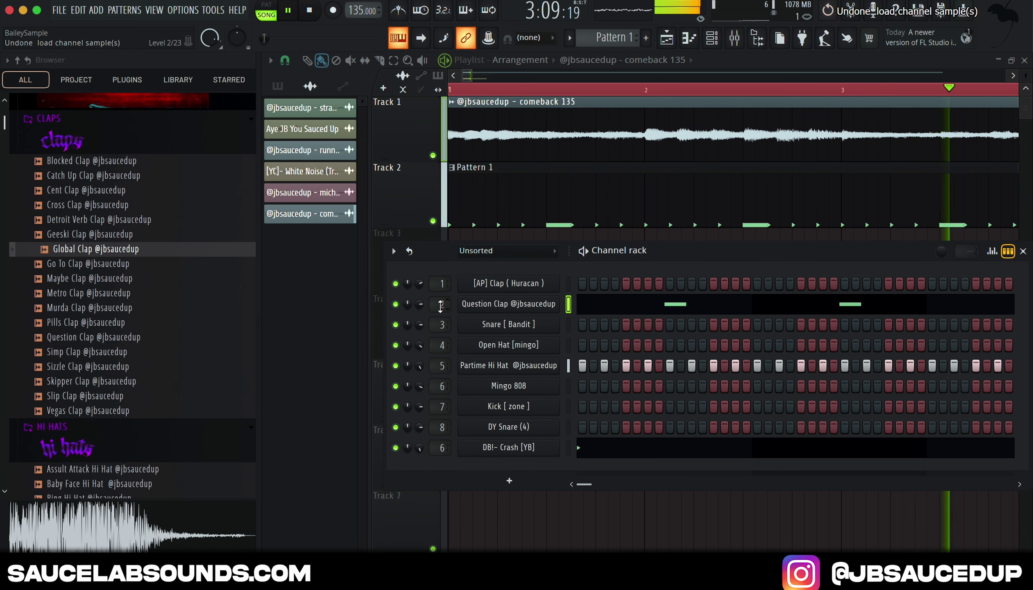
drag(86, 251, 490, 308)
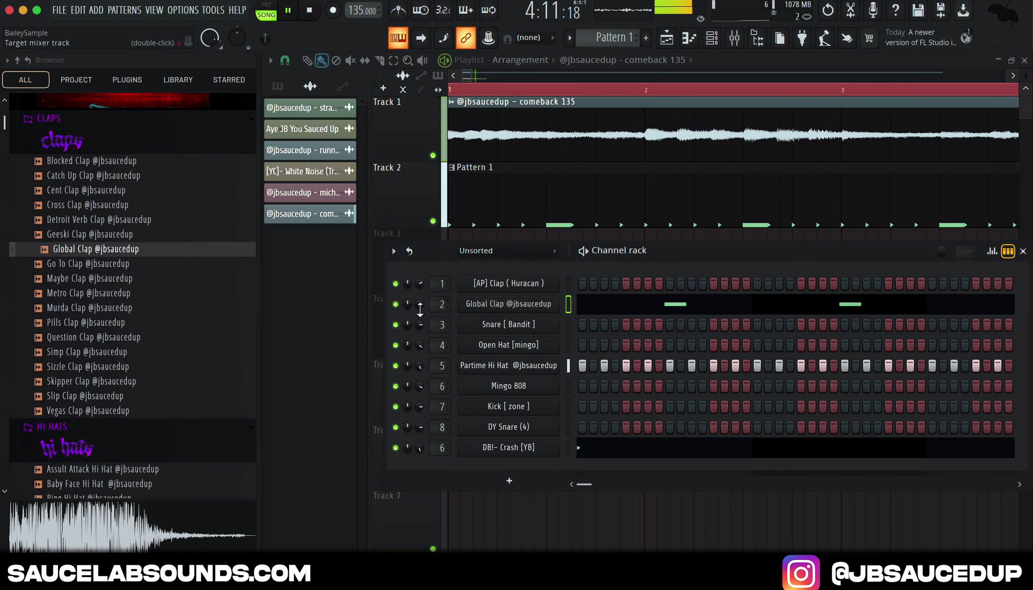
drag(420, 304, 420, 310)
Step: Audition the snare samples in the drum kit to find one to layer with the clap
scroll(172, 431, down, 18)
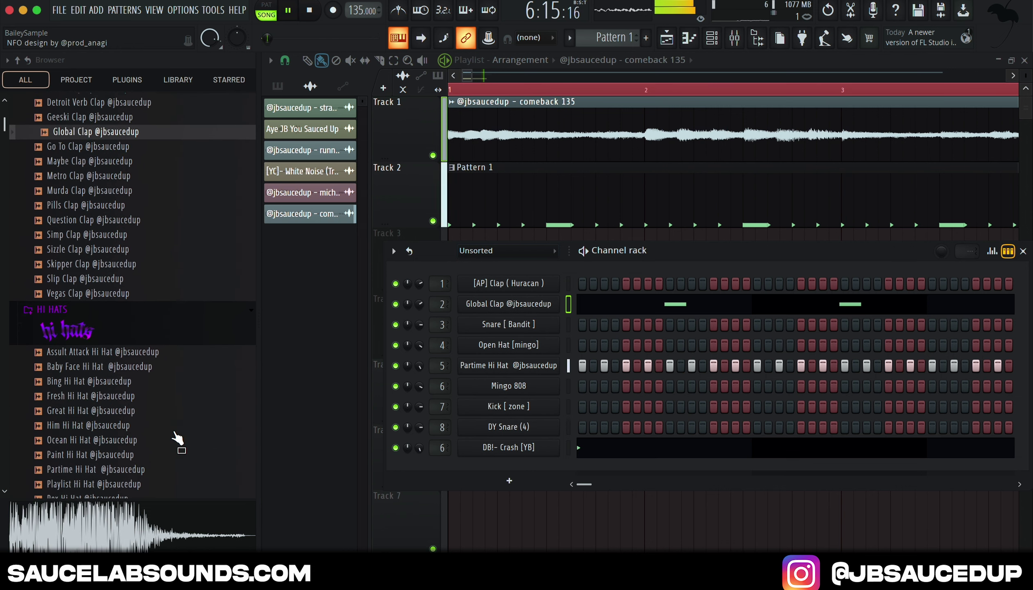
key(space)
click(148, 339)
scroll(148, 347, down, 3)
click(150, 351)
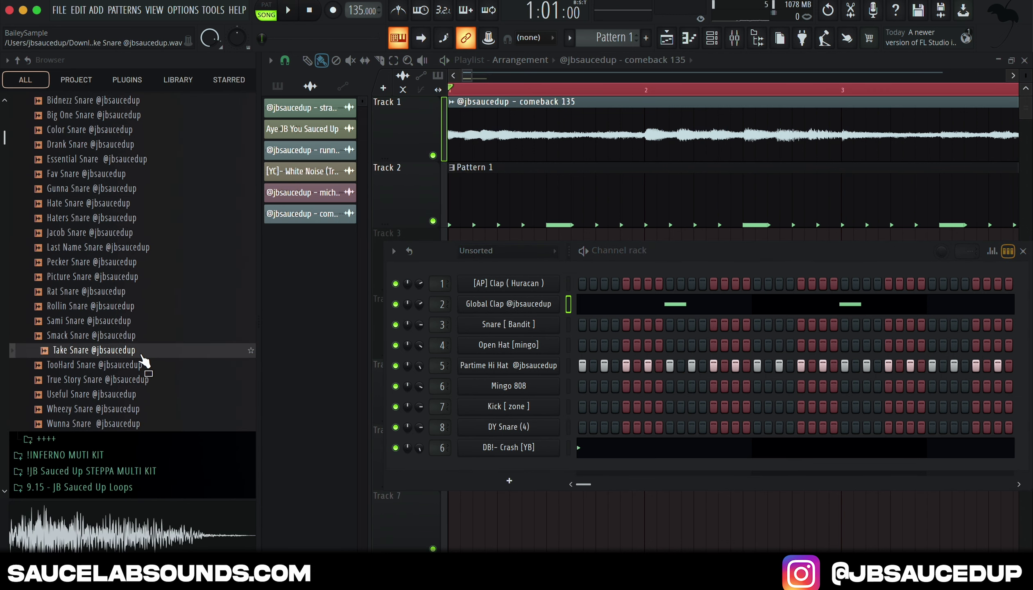
click(142, 364)
click(125, 379)
click(113, 366)
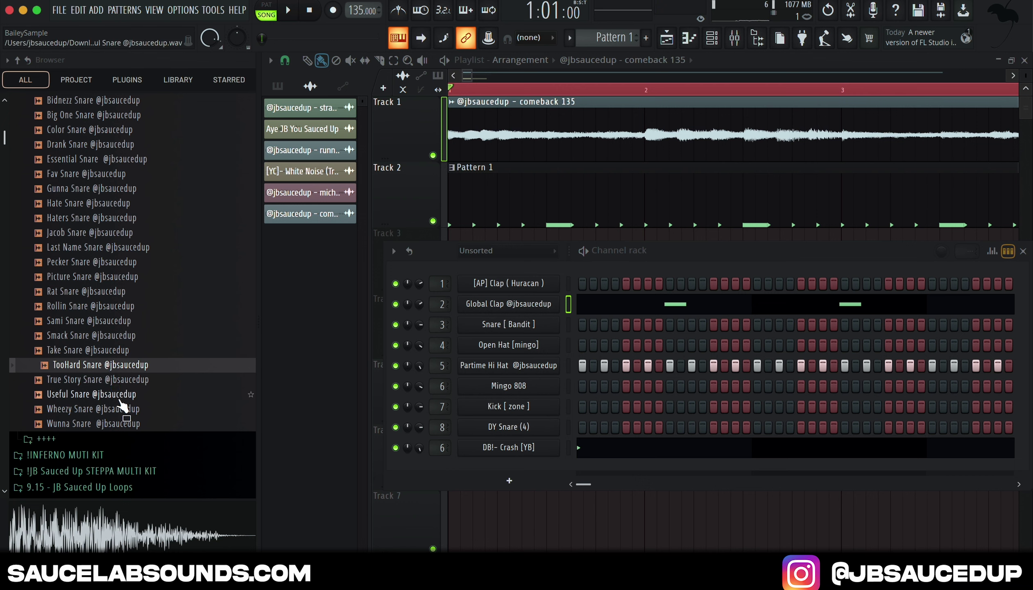
click(121, 406)
click(120, 396)
click(118, 421)
click(110, 394)
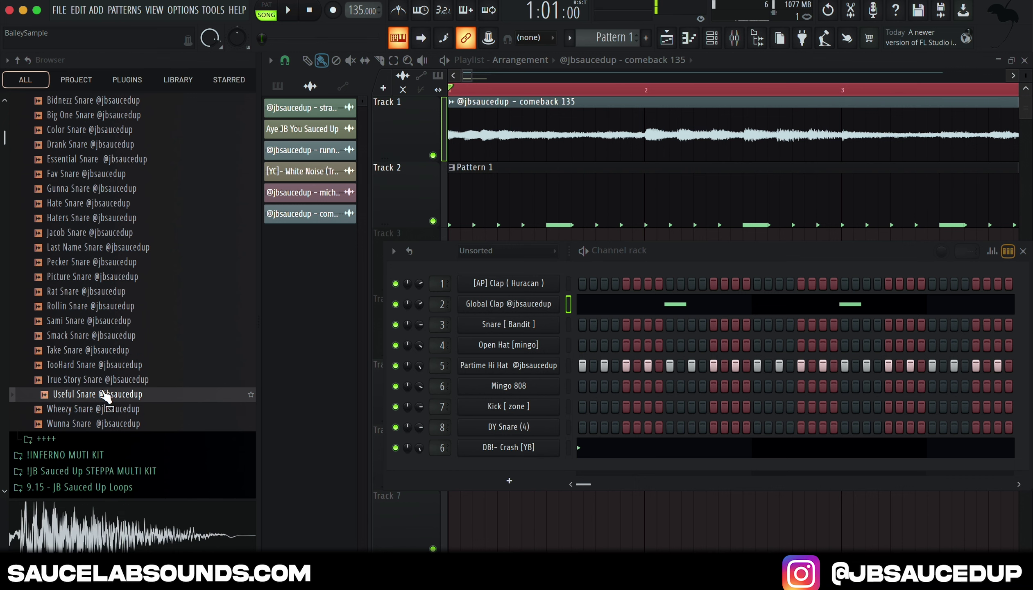
click(104, 380)
click(102, 366)
click(99, 352)
click(96, 336)
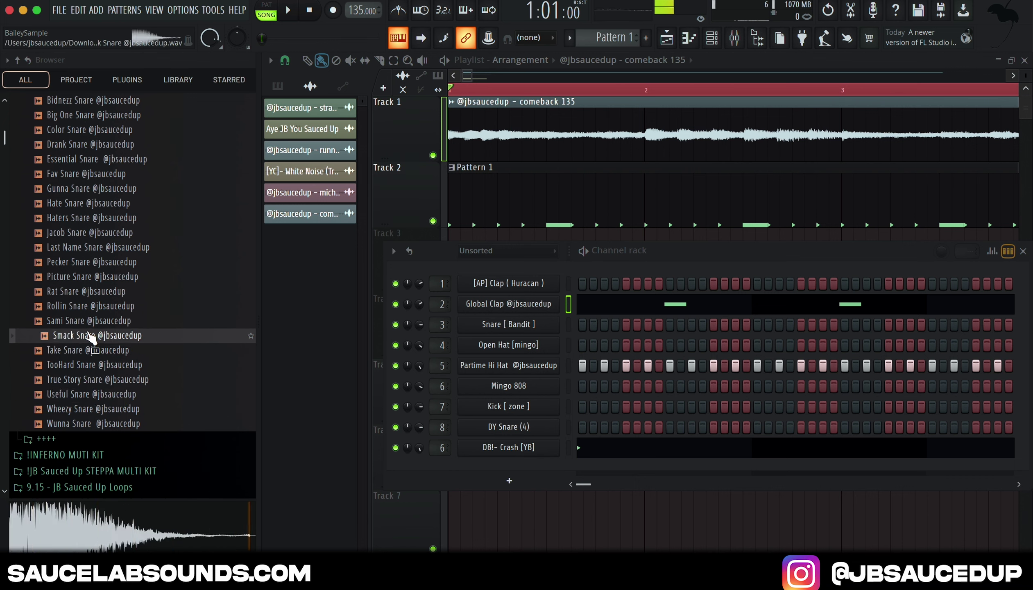
click(92, 321)
click(87, 307)
click(80, 292)
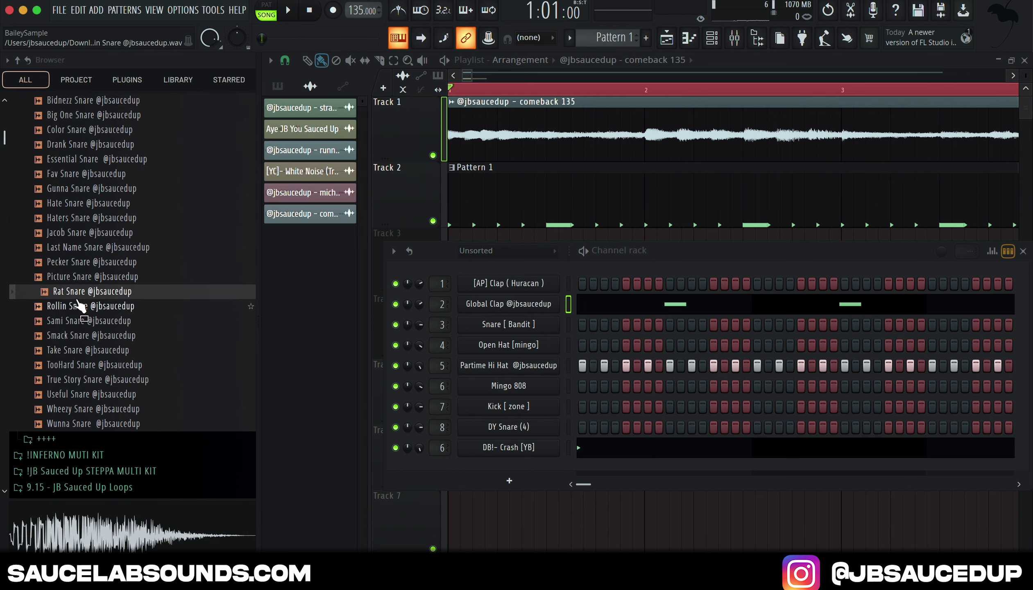
click(78, 276)
click(76, 262)
drag(78, 277, 536, 291)
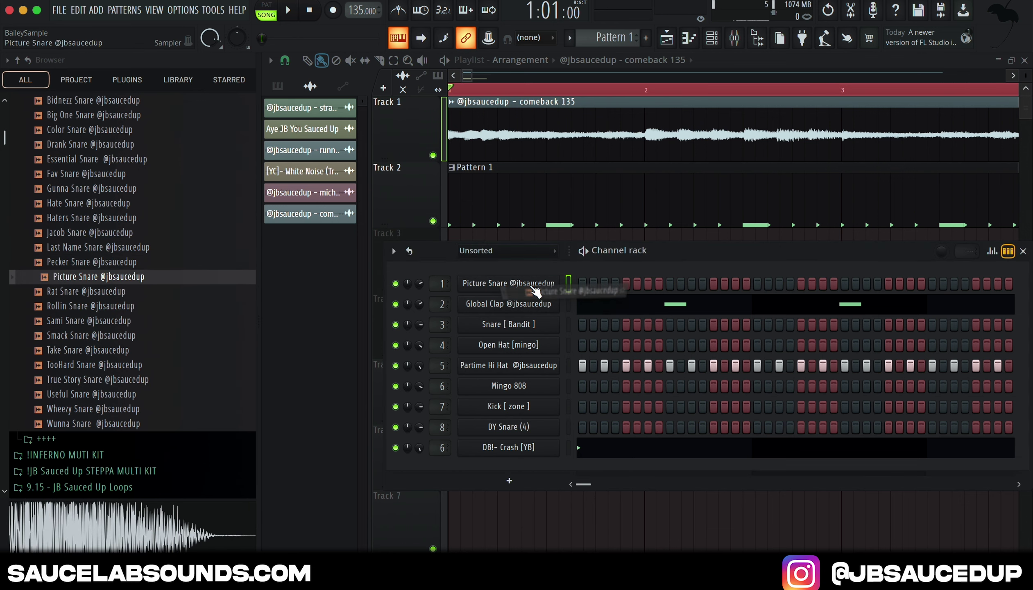
right_click(530, 306)
click(698, 316)
key(space)
right_click(541, 281)
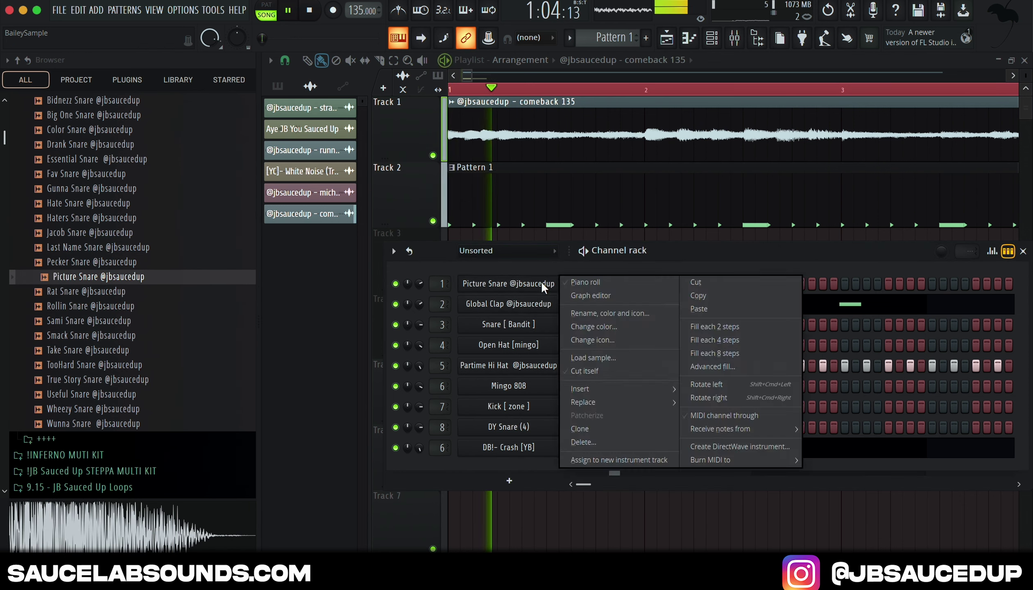
click(709, 310)
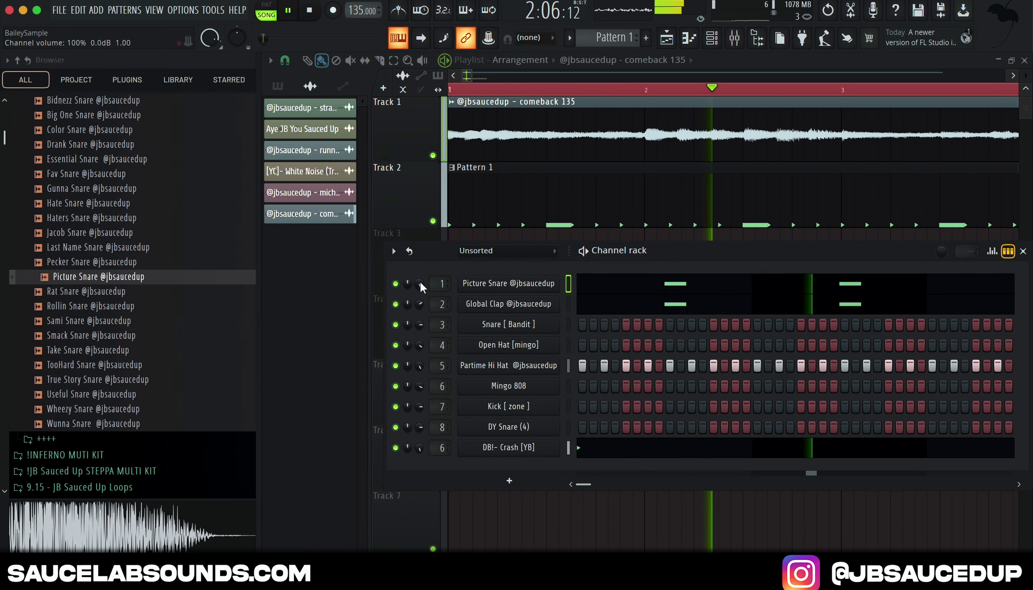
Step: In the Picture Snare piano roll, adjust the note snapping and add an extra C5 note on the fourth beat of bar 1
click(627, 289)
key(space)
key(space)
scroll(447, 214, up, 1)
click(430, 167)
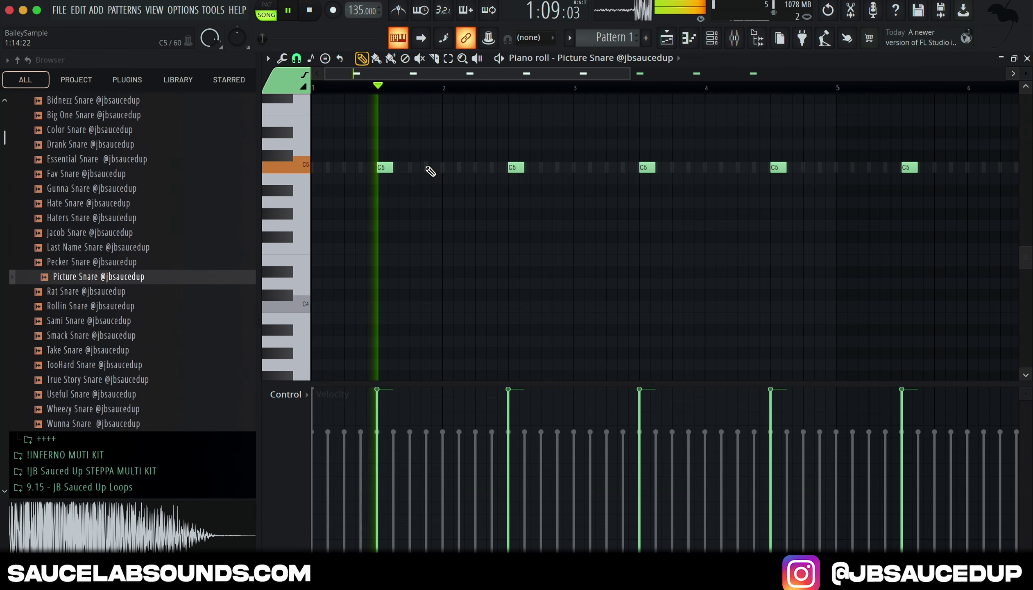
key(space)
click(286, 58)
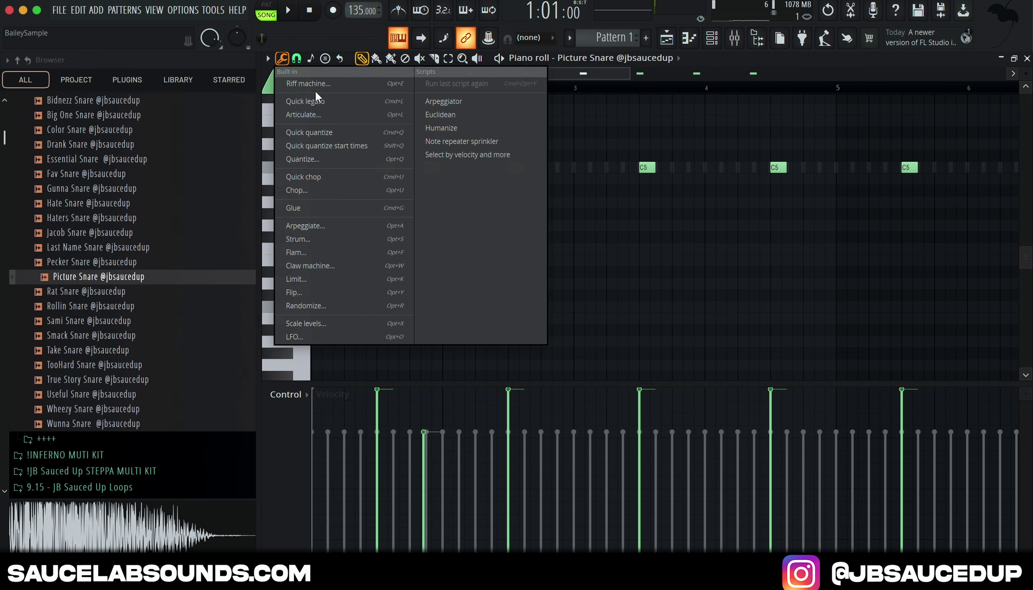
click(300, 61)
click(325, 93)
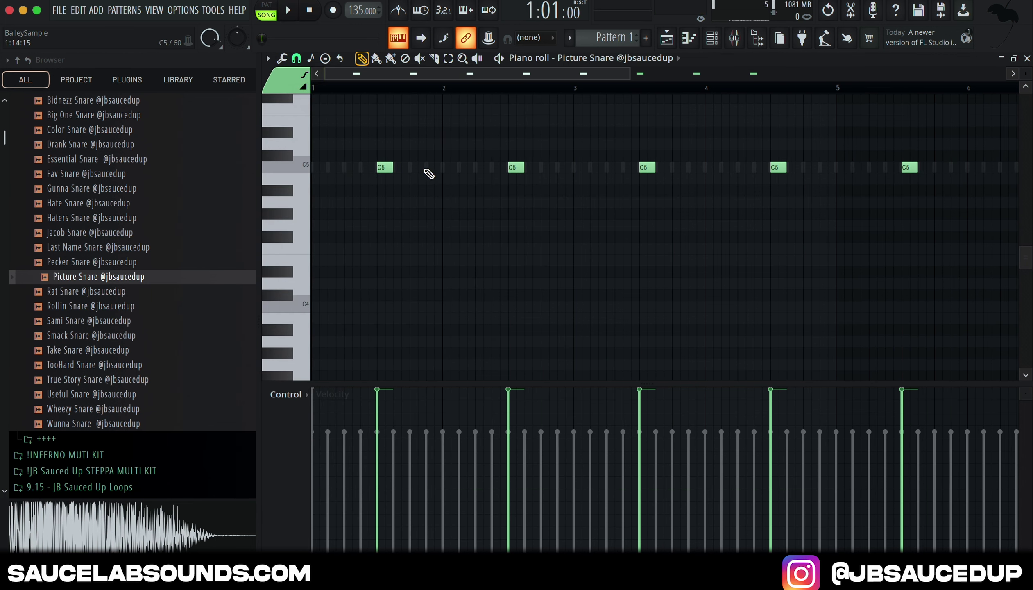
click(712, 38)
scroll(142, 180, up, 3)
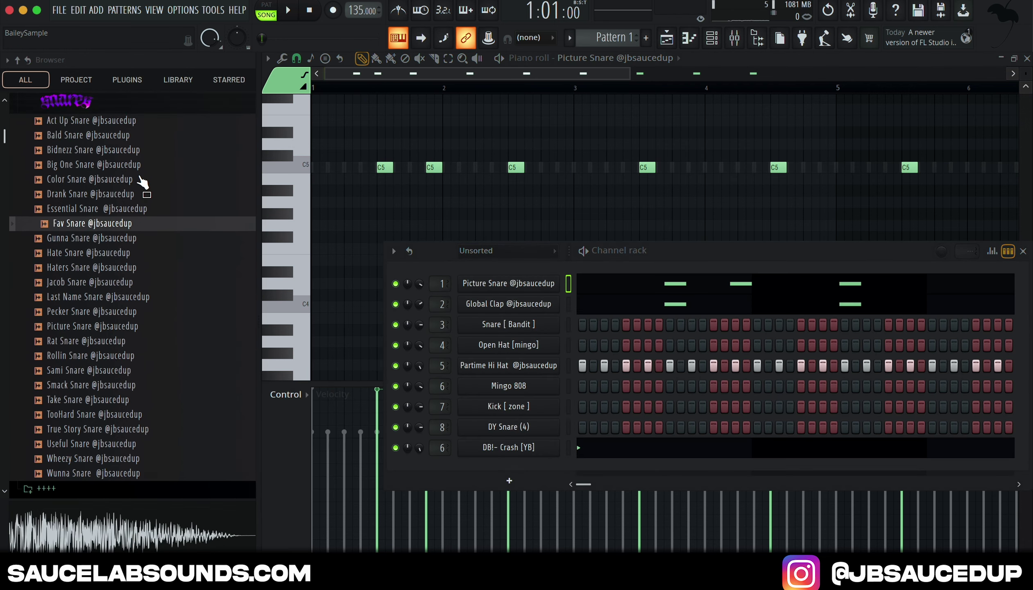
click(103, 267)
drag(102, 269, 509, 284)
key(space)
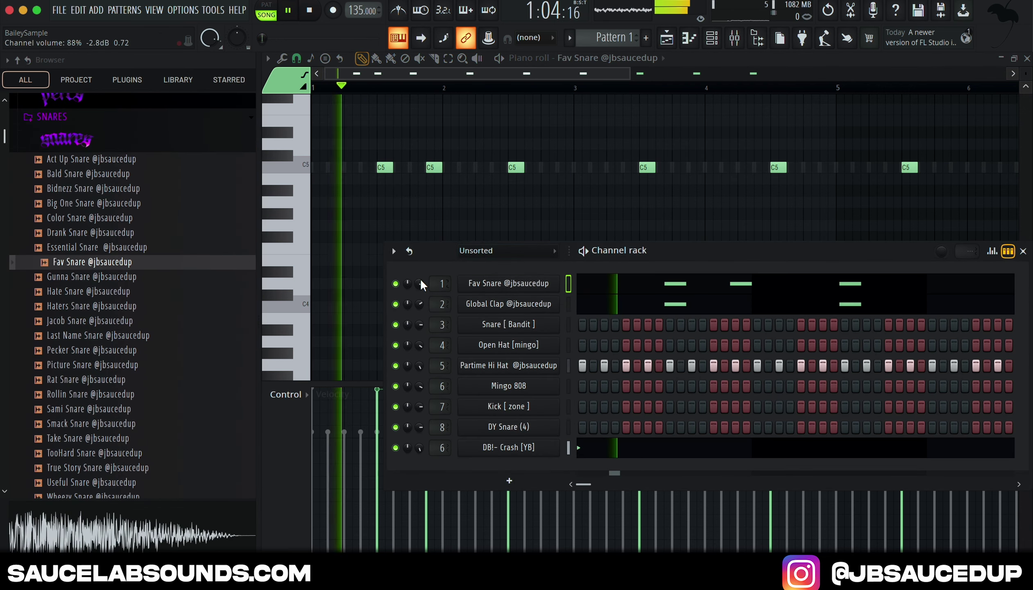
drag(420, 280, 420, 293)
Step: Add extra C5 snare notes on the fourth beat of bars 3, 5 and 7, raising their velocity to match the main hits
click(692, 168)
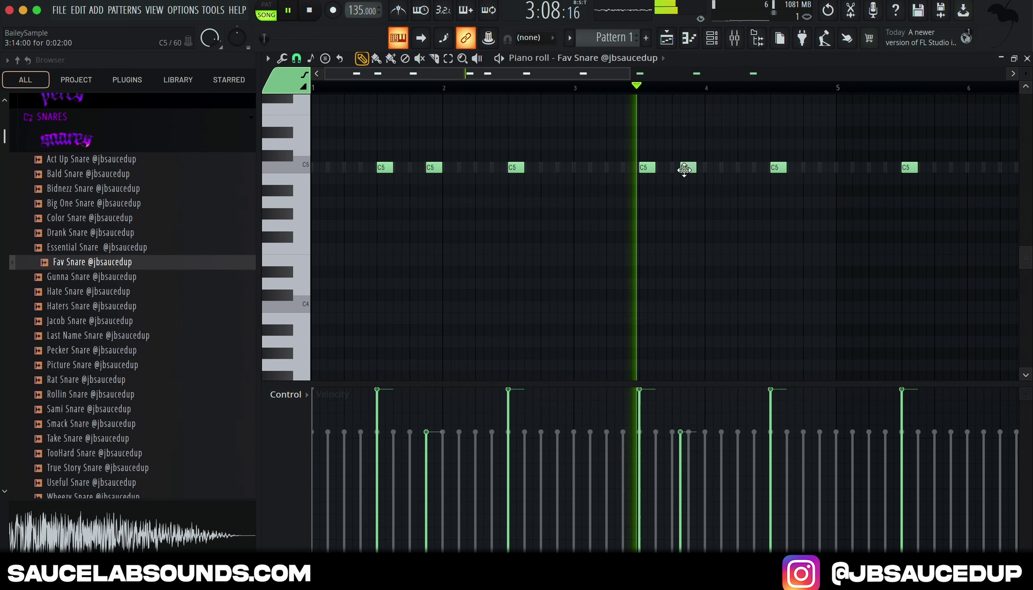
key(space)
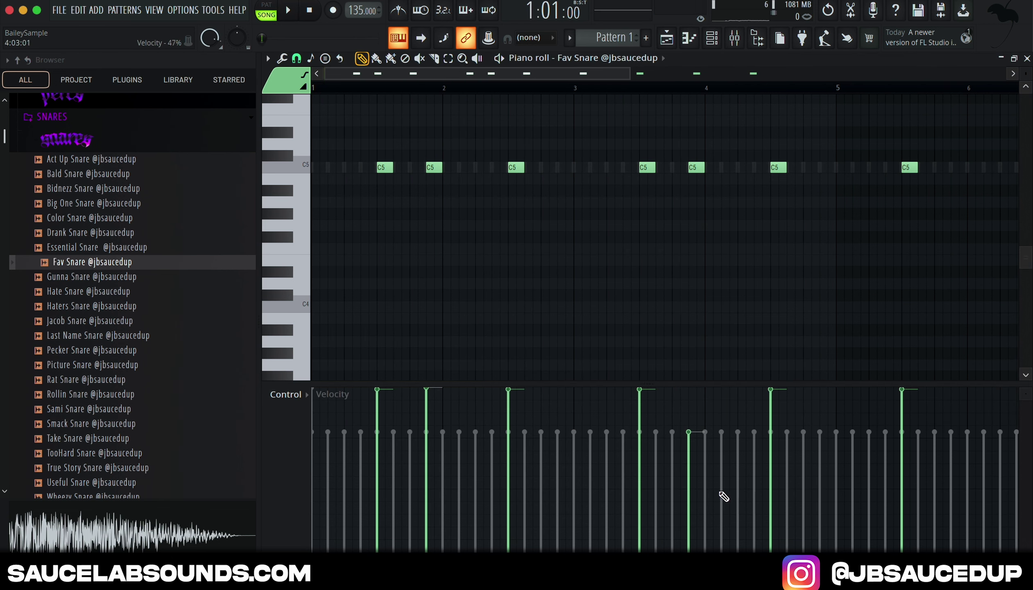
drag(691, 409, 691, 387)
scroll(724, 167, right, 5)
scroll(754, 152, down, 2)
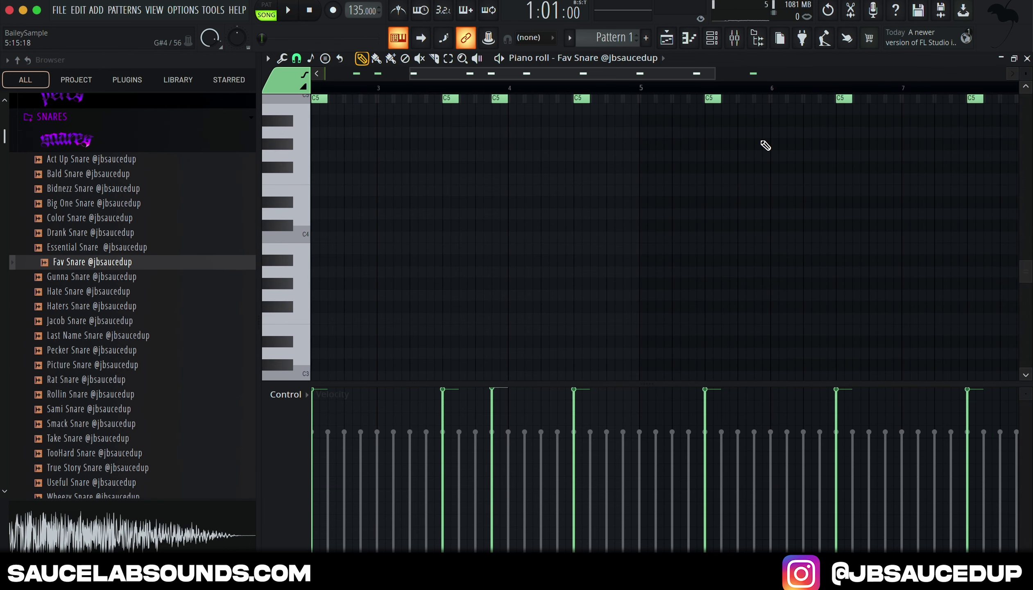
scroll(762, 142, up, 2)
scroll(771, 169, down, 2)
scroll(818, 146, right, 4)
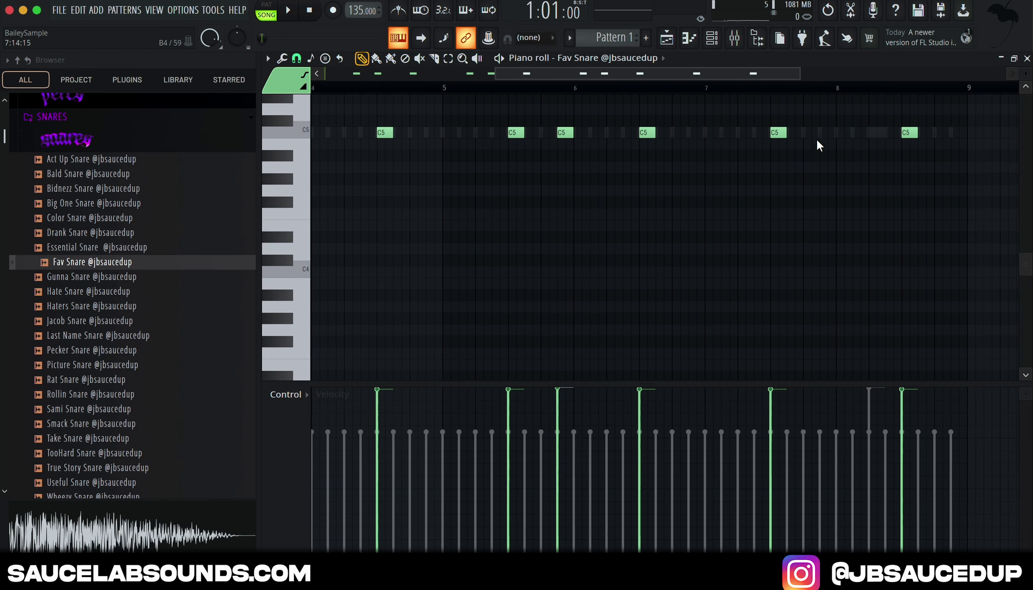
Step: Program Open Hat [mingo] hits on steps 1 and 21 in the channel rack while checking them in playback
click(714, 41)
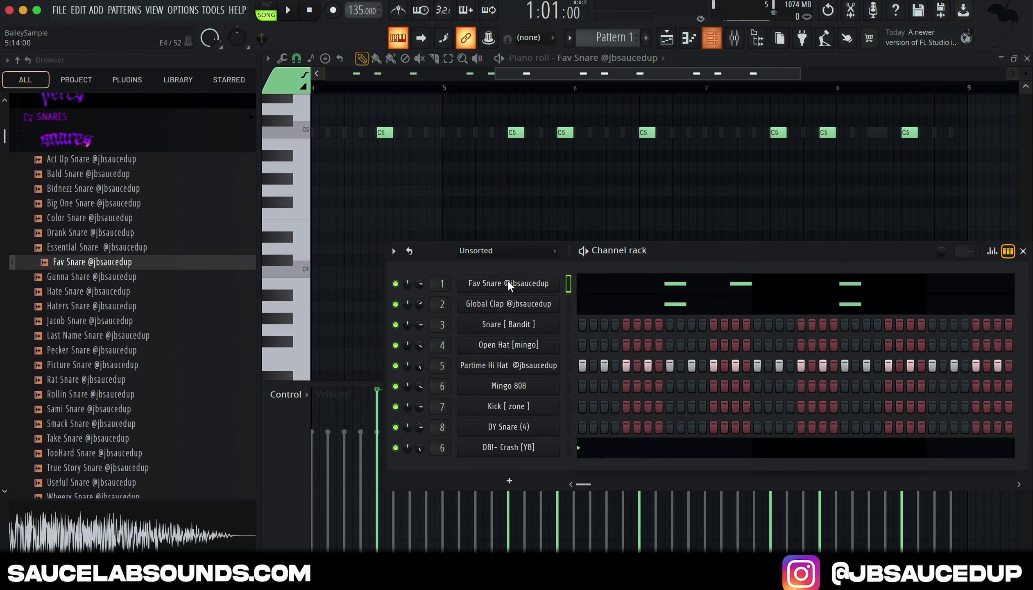
click(585, 342)
key(space)
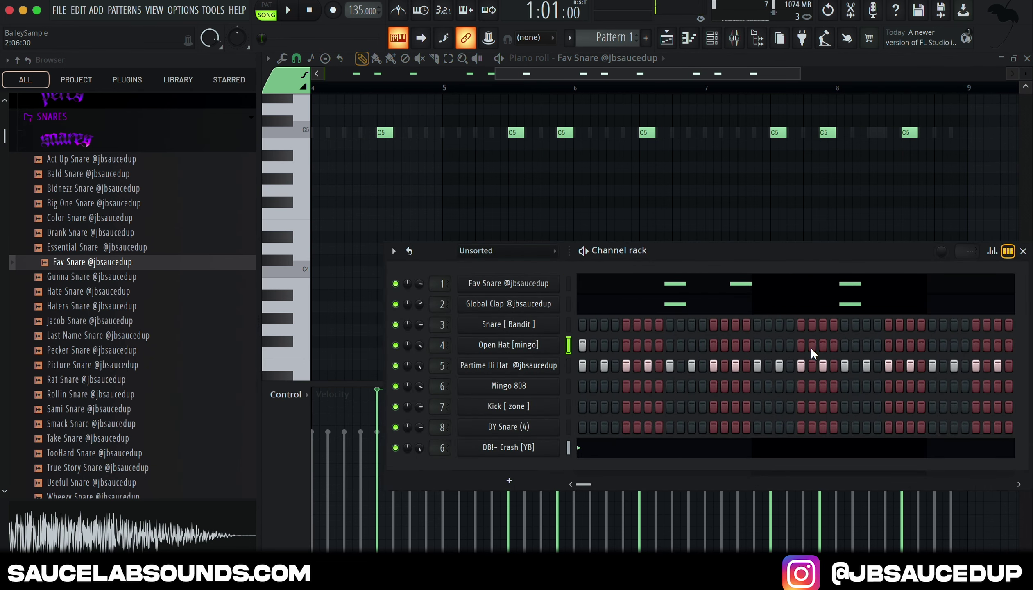
click(736, 343)
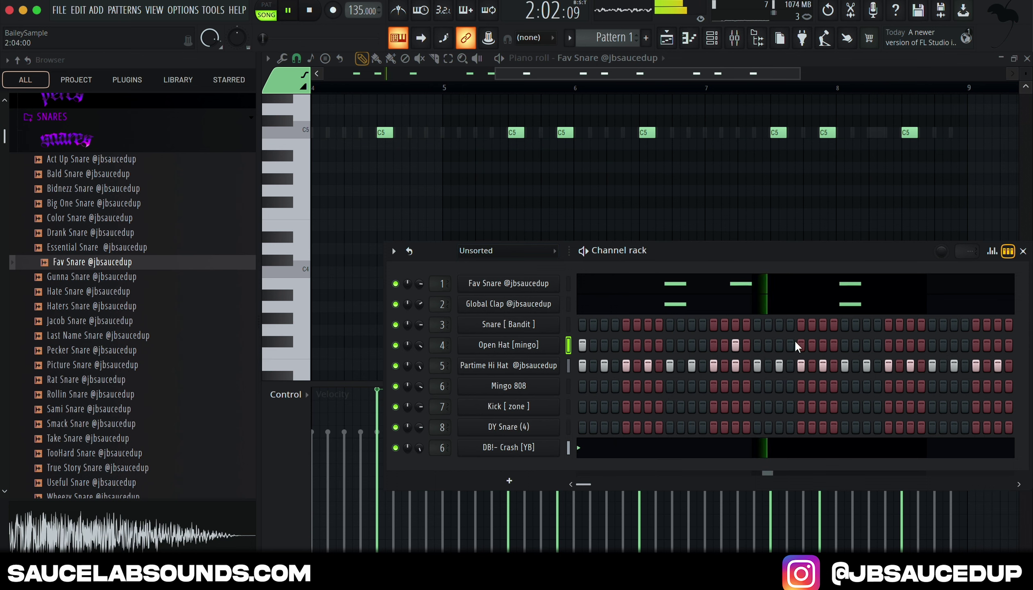
click(800, 343)
click(735, 343)
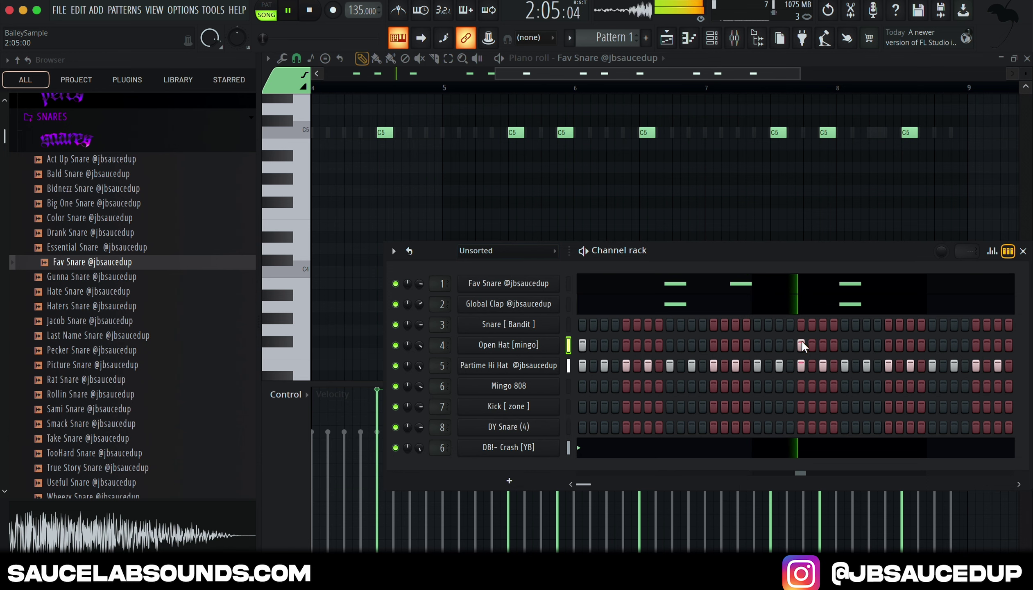
Step: Duplicate the two-bar Open Hat [mingo] pattern into bars 3 and 4 of its piano roll and select all the notes
right_click(552, 344)
click(615, 344)
key(space)
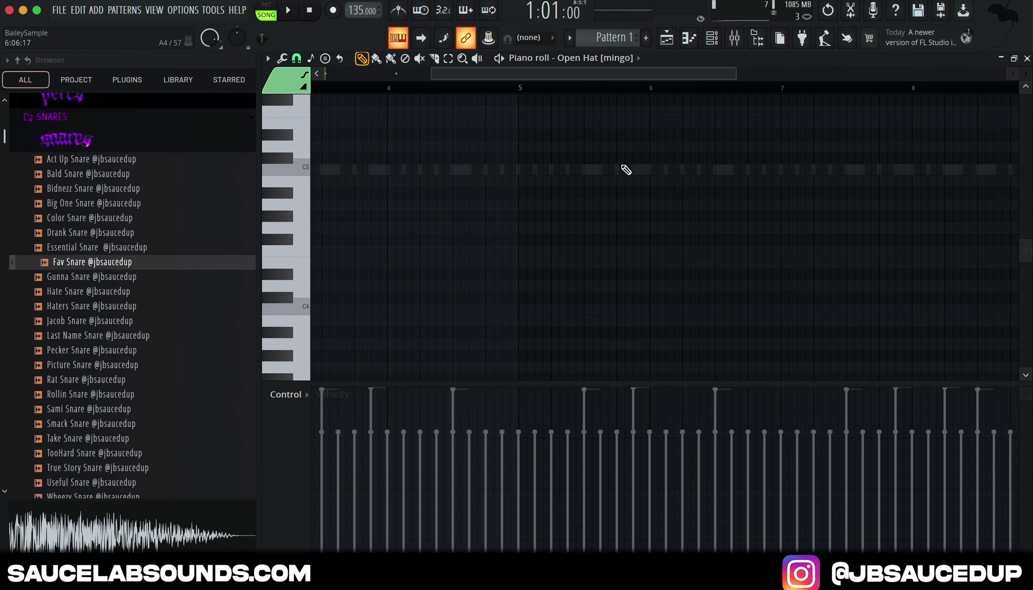
scroll(625, 170, up, 1)
key(ctrl+a)
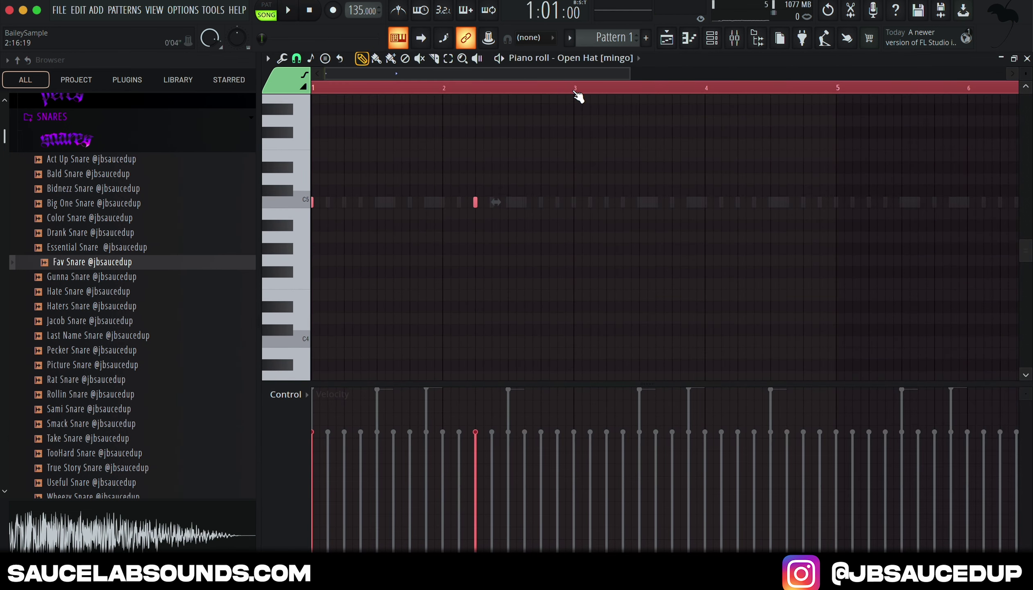
key(ctrl+b)
key(super+space)
click(619, 166)
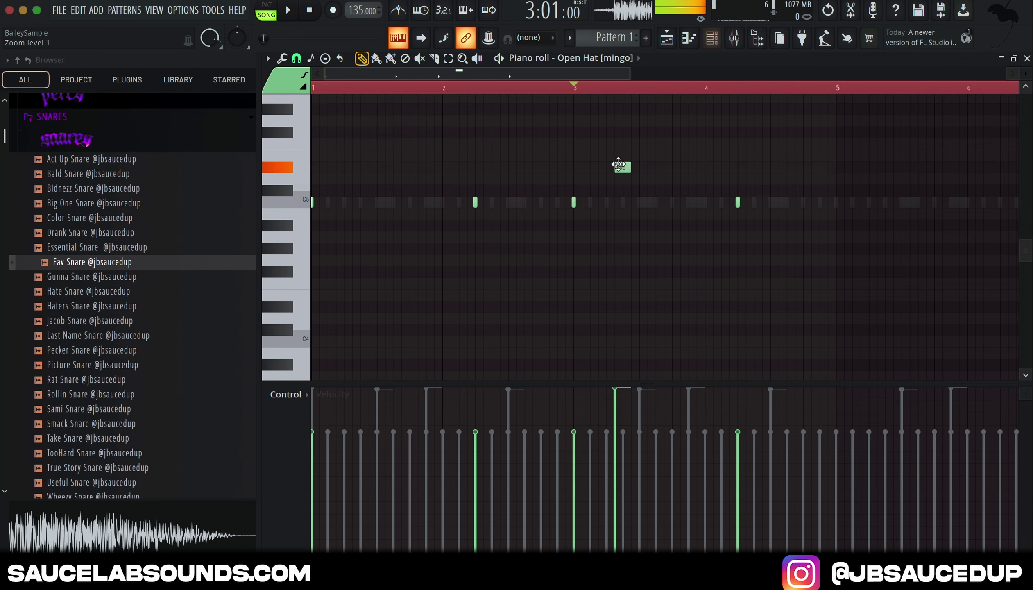
key(ctrl+a)
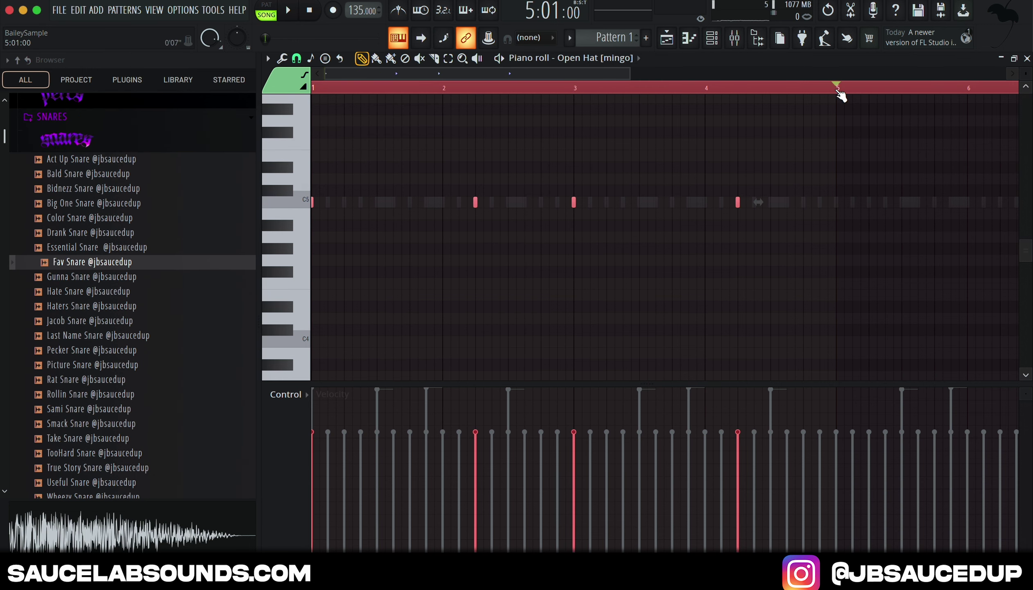
Step: Open Effectrix on mixer Insert 5 and replace its Reverse block at step 5 with an X-Loop block at step 4
key(F9)
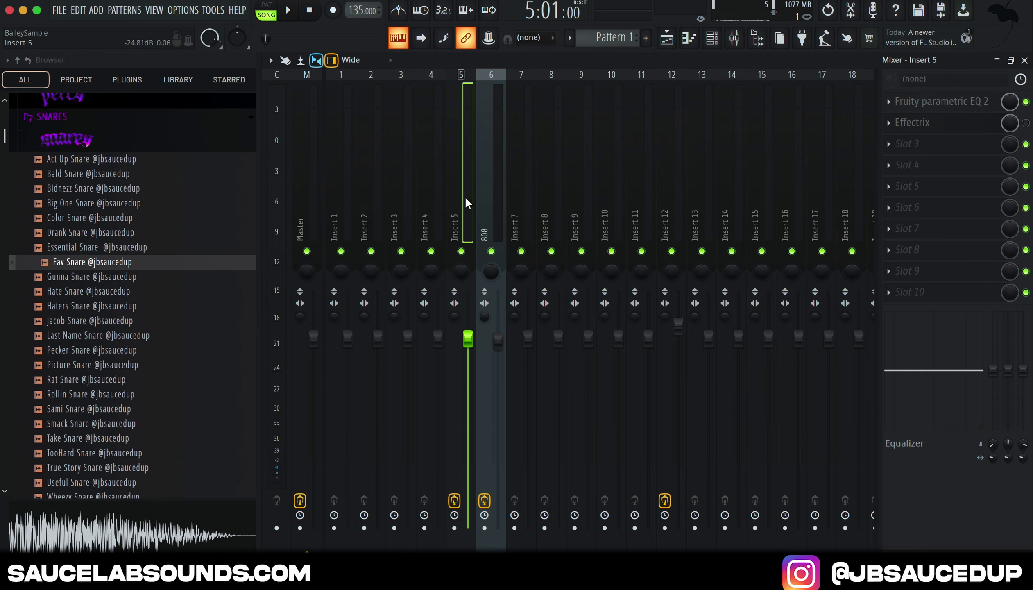
click(912, 122)
key(space)
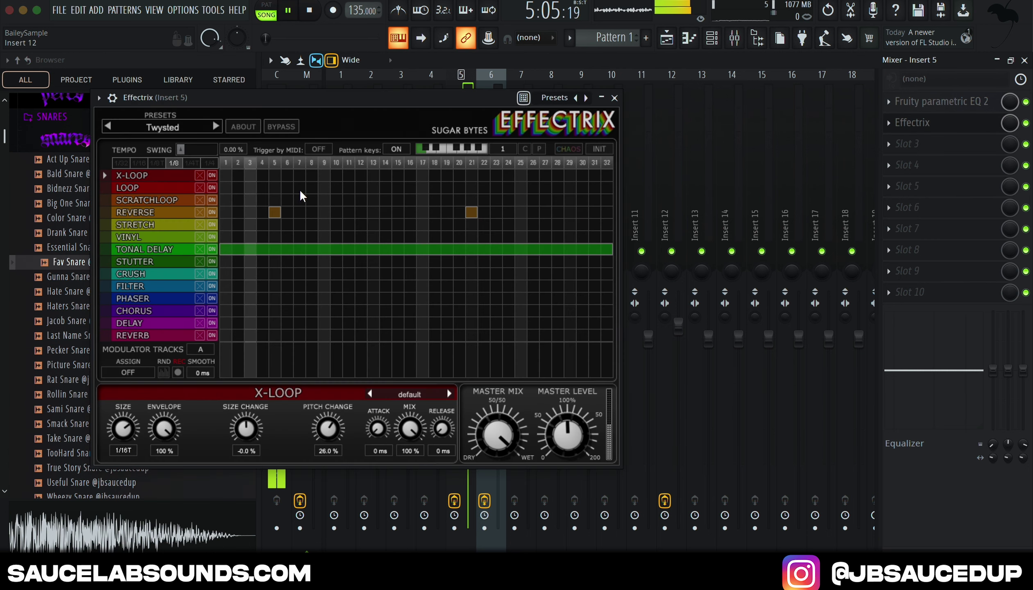
click(275, 212)
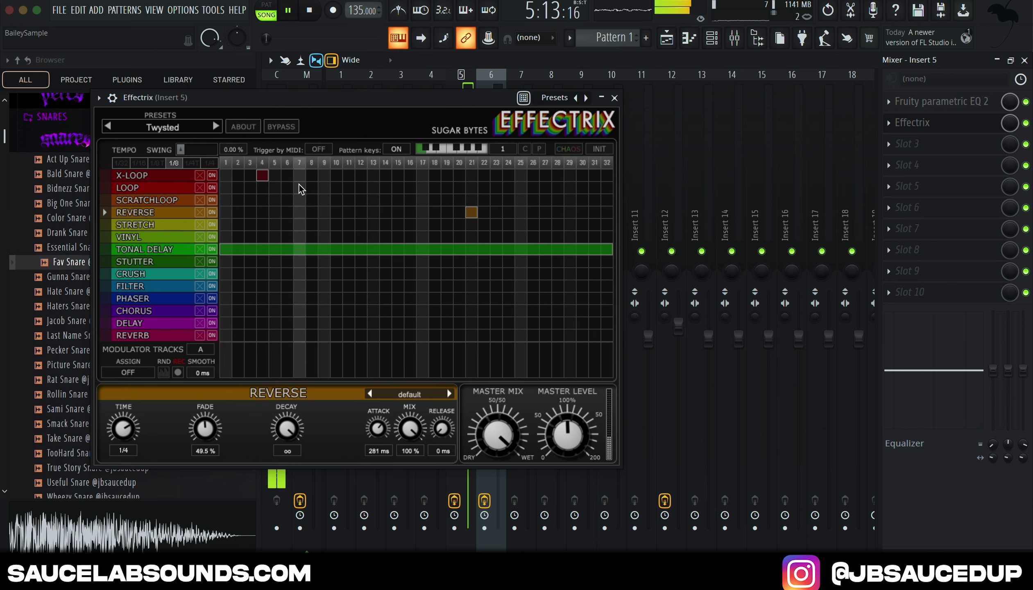
Step: Try further X-Loop placements in Effectrix during playback, replacing the Reverse block at step 21 with an X-Loop block at step 22
drag(360, 176, 384, 175)
click(383, 175)
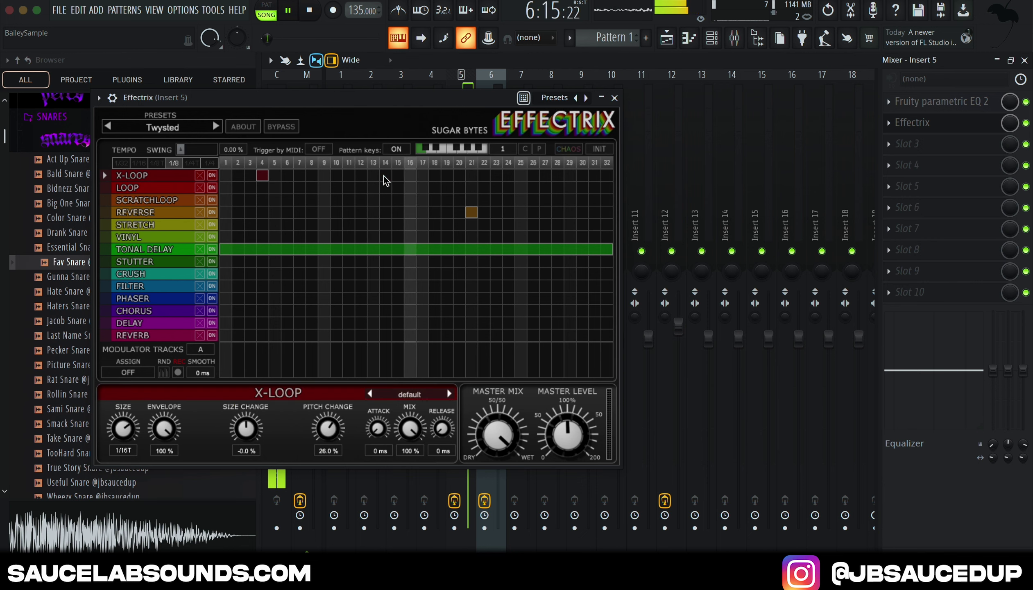
click(463, 176)
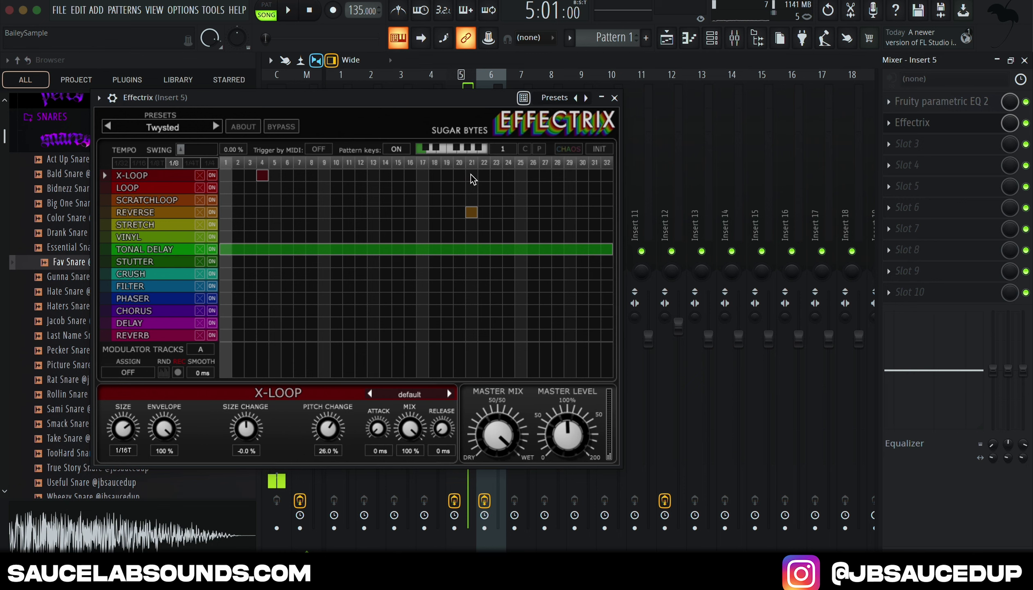
click(484, 177)
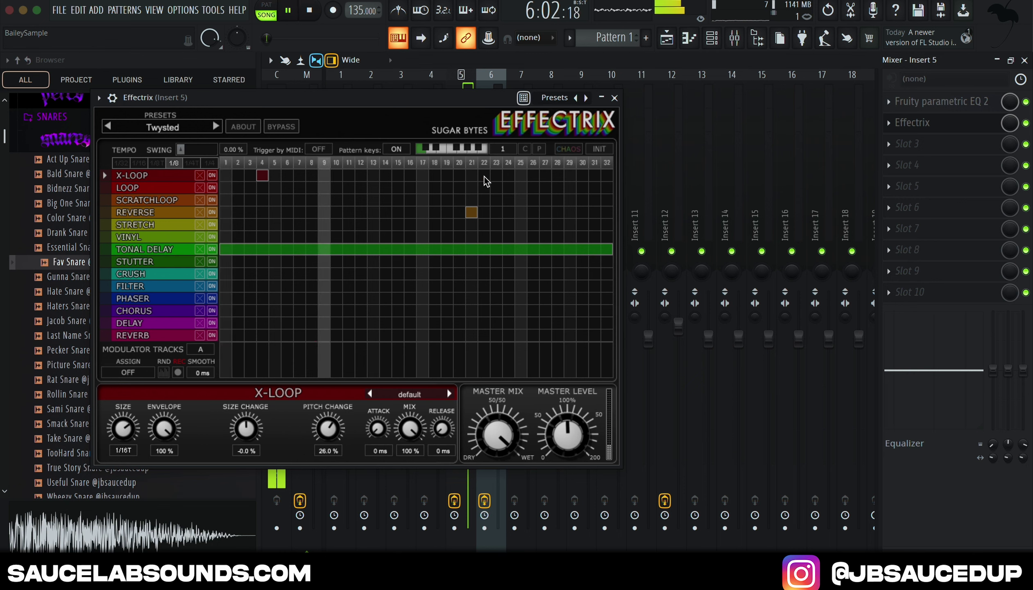
click(471, 213)
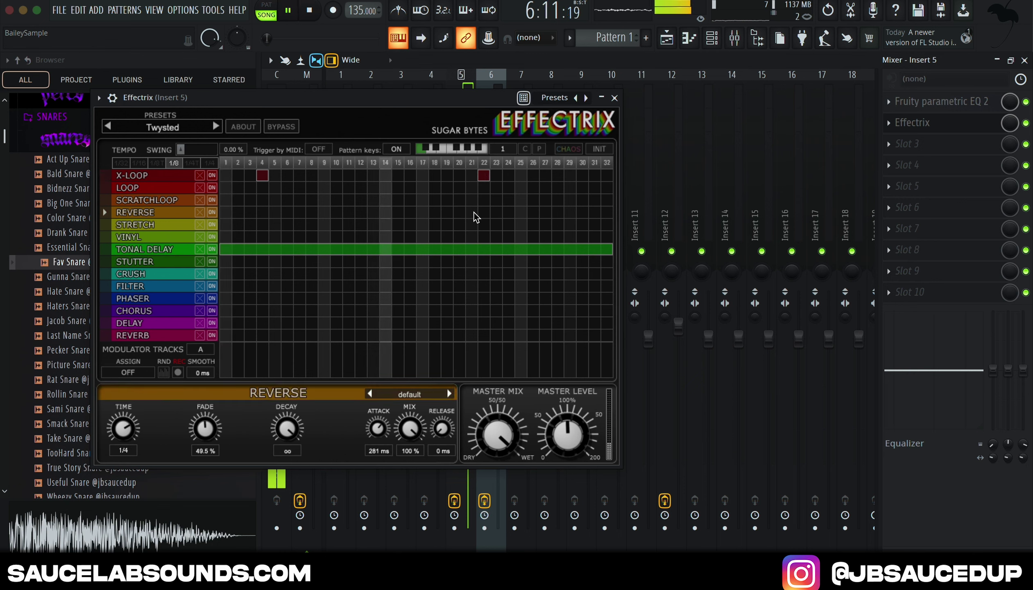
Step: Add an X-Loop block at step 32 in Effectrix, stop playback and close the plugin
click(597, 176)
click(597, 175)
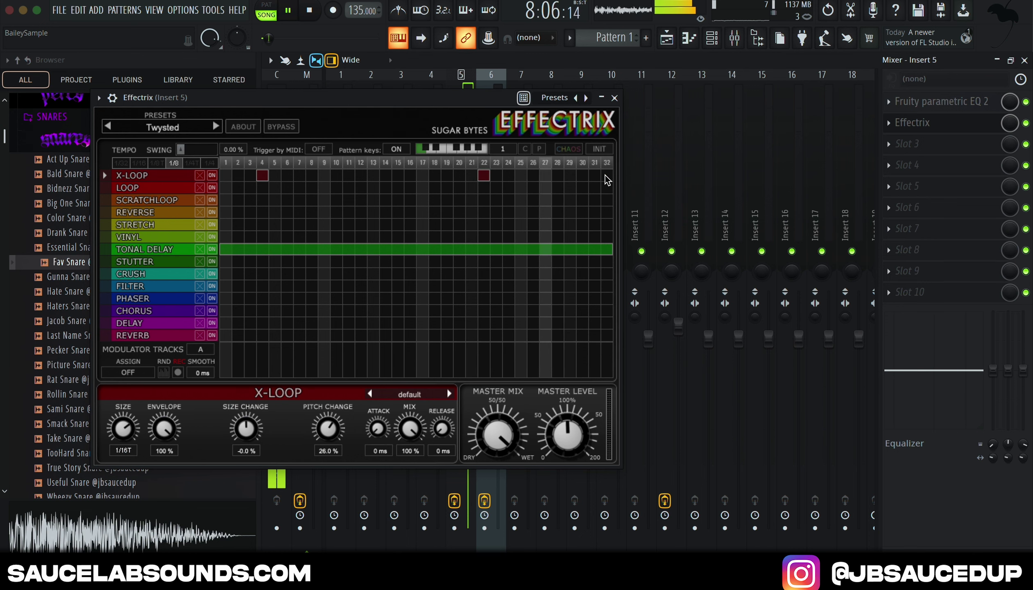
click(610, 175)
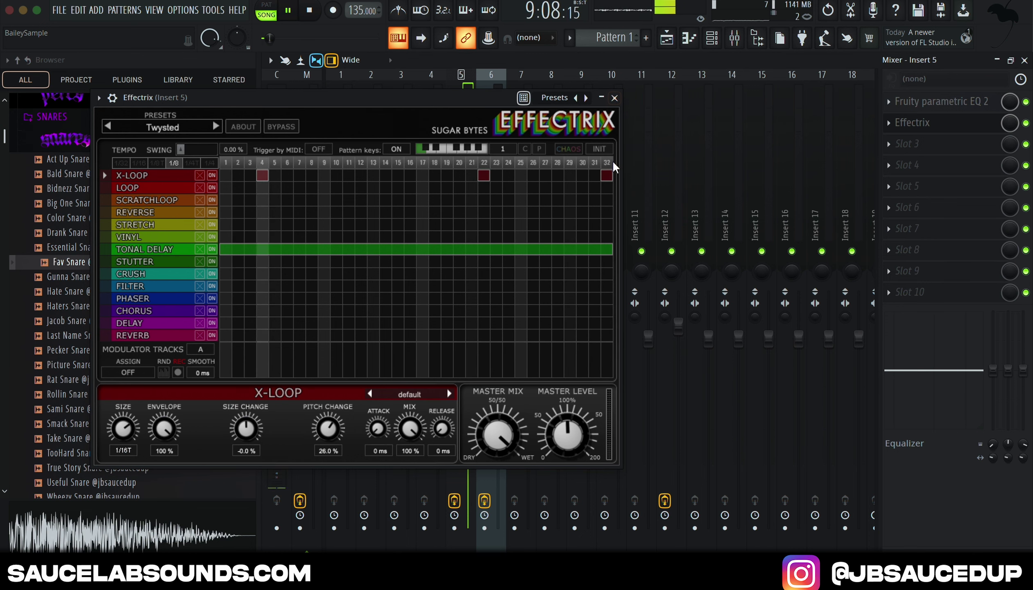
key(space)
click(614, 97)
Step: Select the first eight bars of the playlist as the playback range, check them and return the playhead to bar 1 with the channel rack open
click(667, 38)
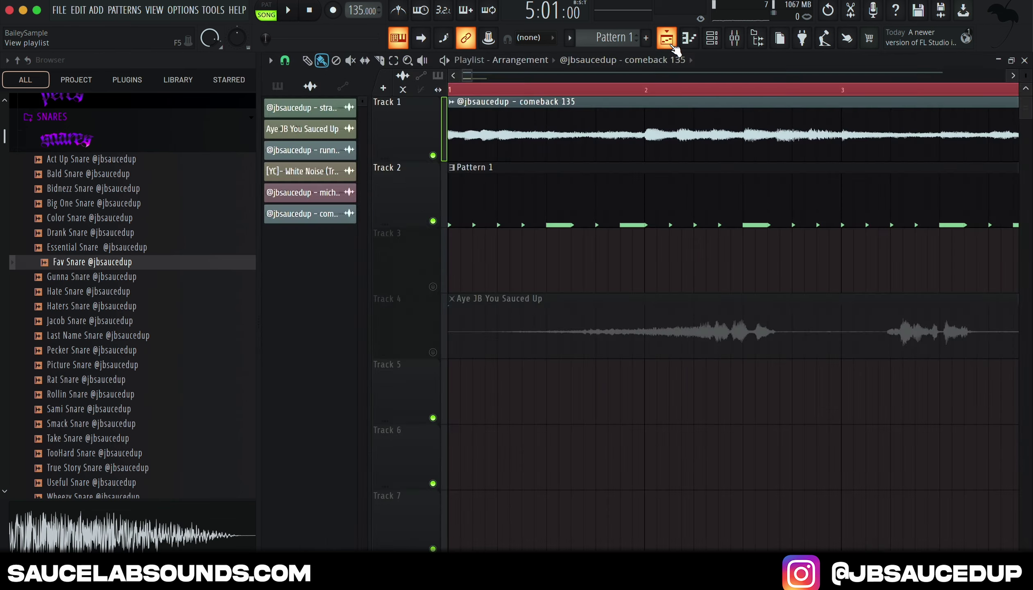
scroll(678, 118, down, 5)
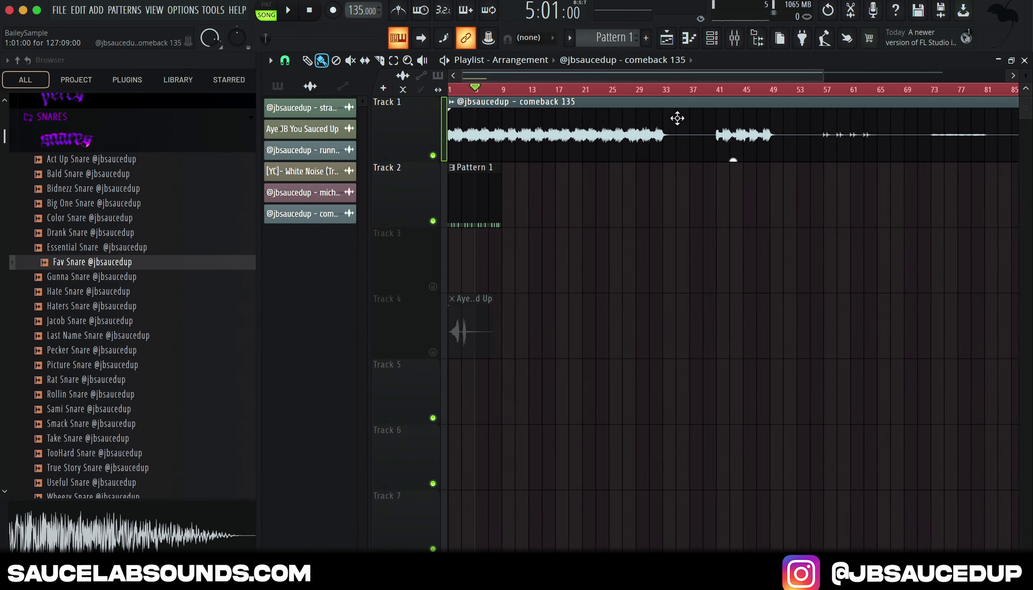
drag(875, 93, 488, 127)
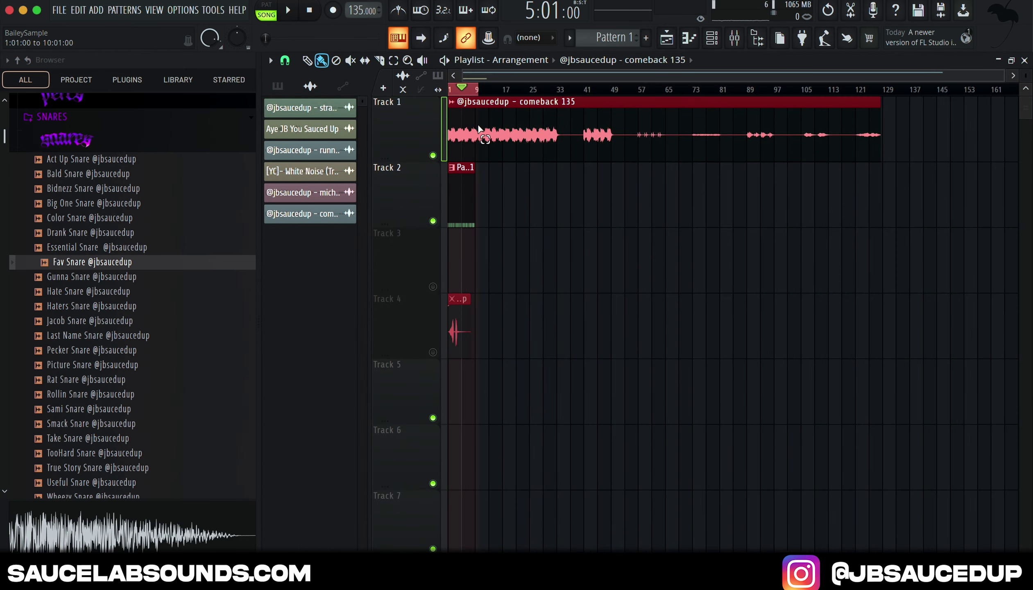
key(space)
click(712, 40)
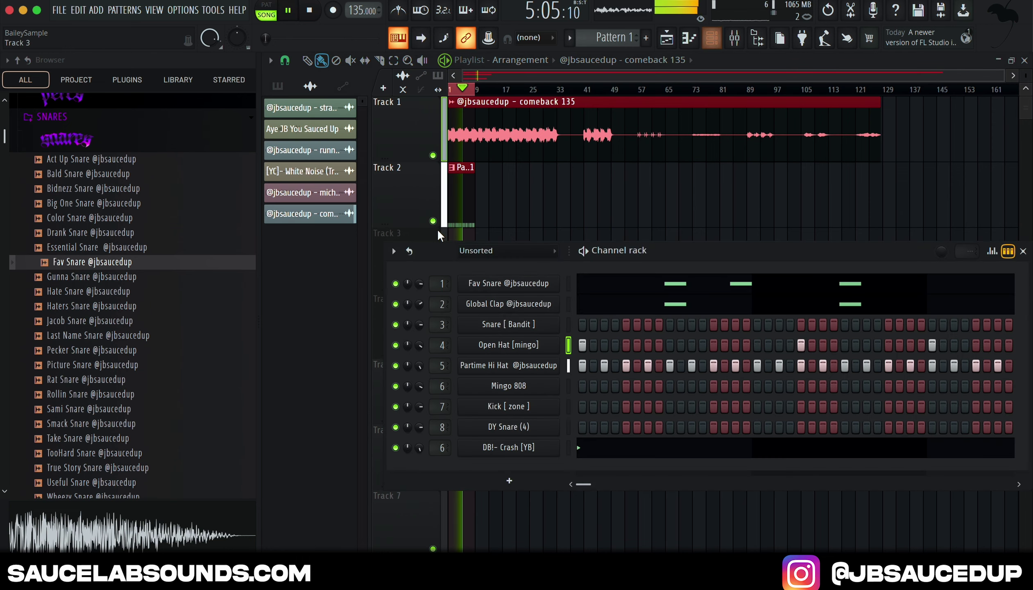
key(space)
click(454, 90)
click(712, 40)
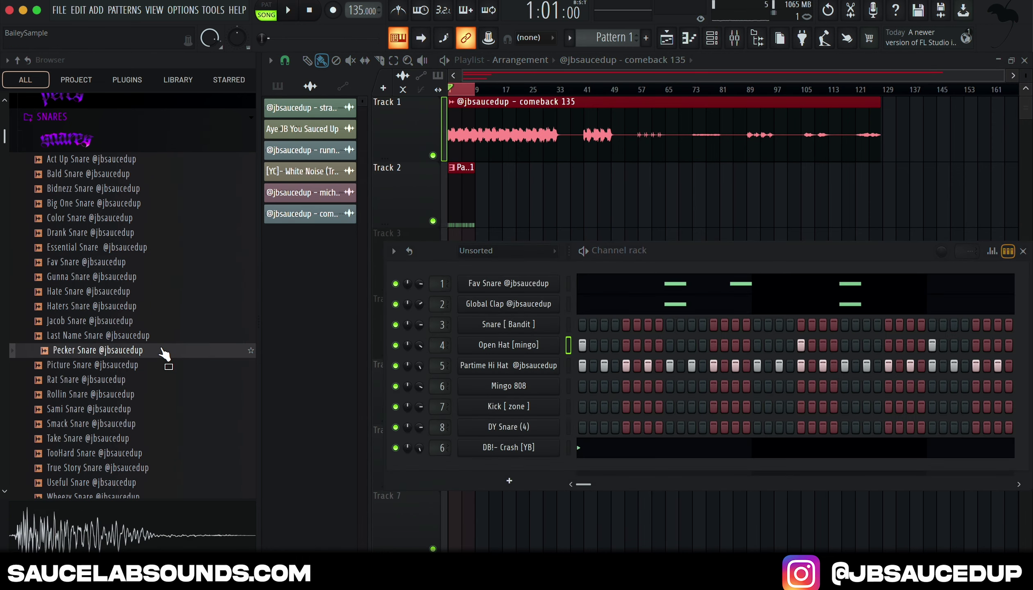
scroll(168, 360, up, 12)
scroll(144, 286, up, 10)
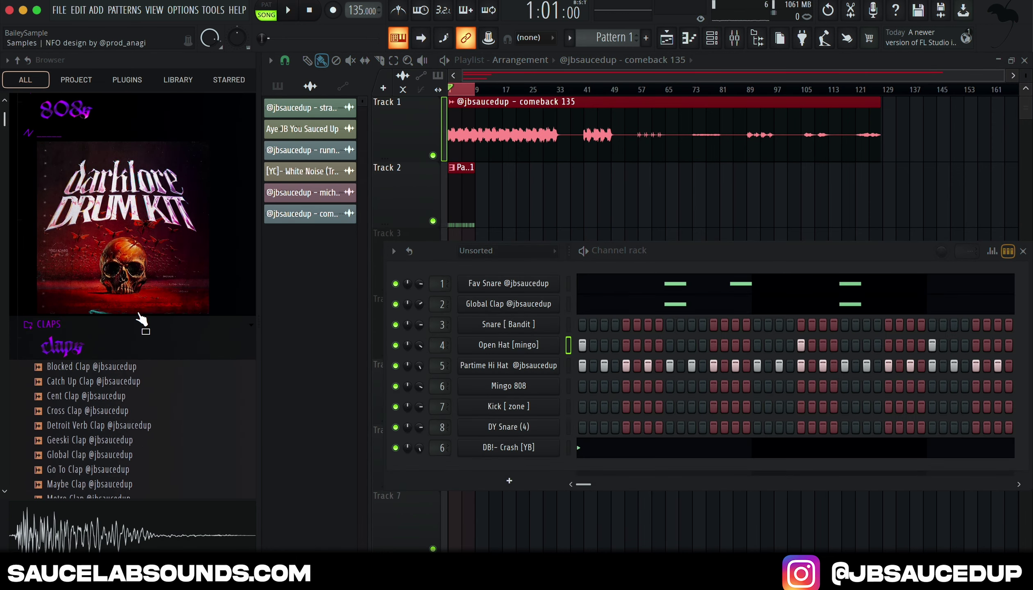
click(100, 121)
click(120, 248)
click(135, 322)
click(104, 293)
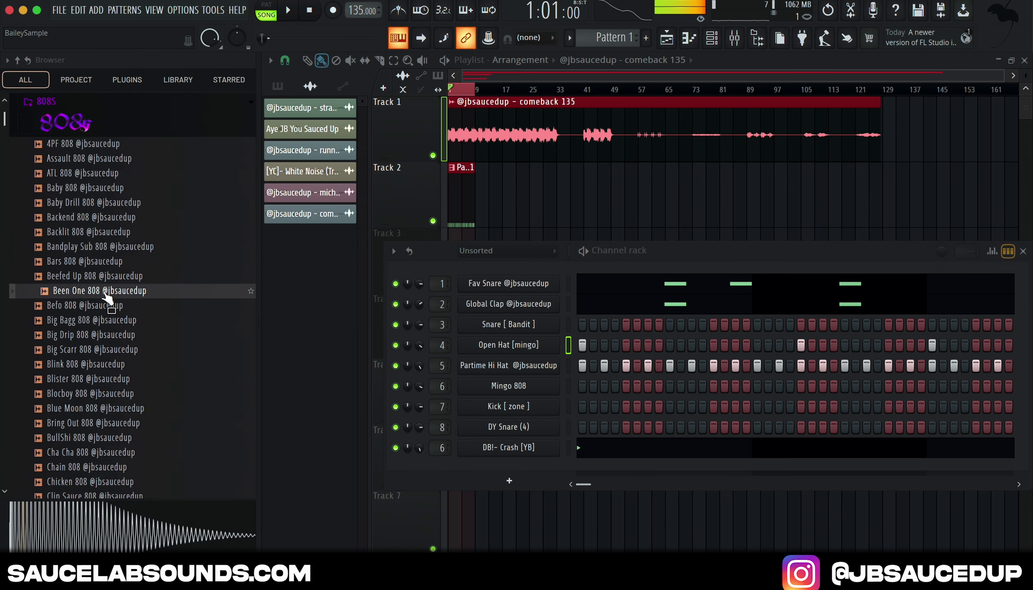
scroll(114, 293, down, 3)
click(102, 208)
drag(86, 204, 534, 388)
Step: Open the Big Bagg 808 piano roll and tune a first note at the start of bar 1 to E5 against the melody
right_click(534, 388)
click(576, 386)
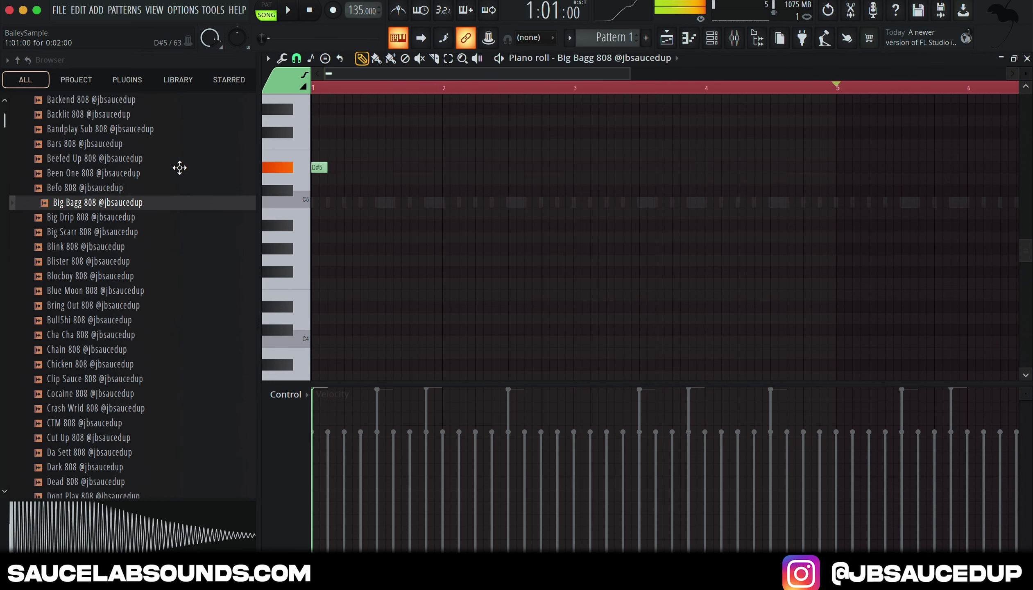
key(space)
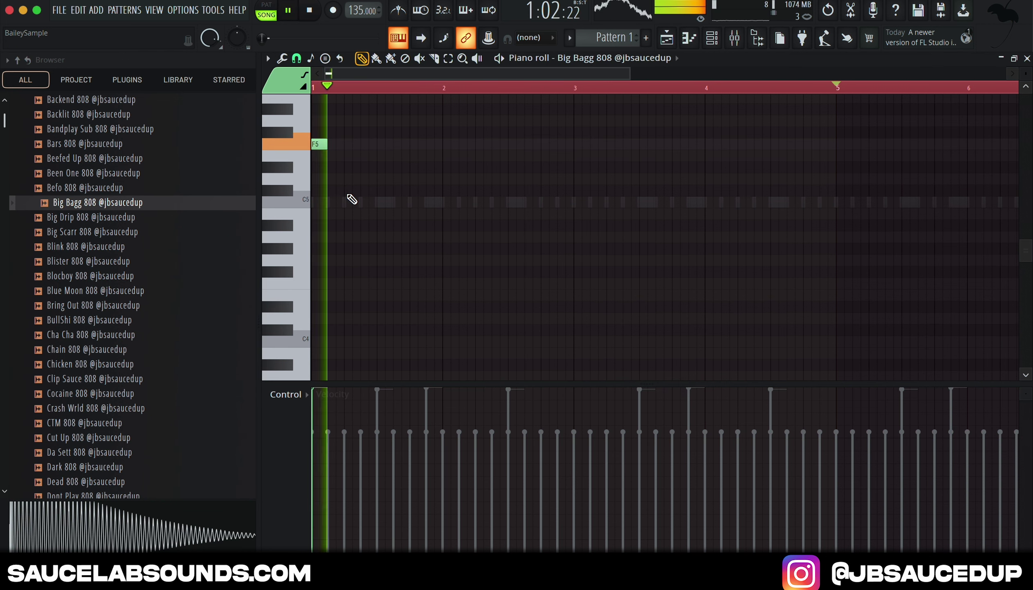
key(space)
key(space)
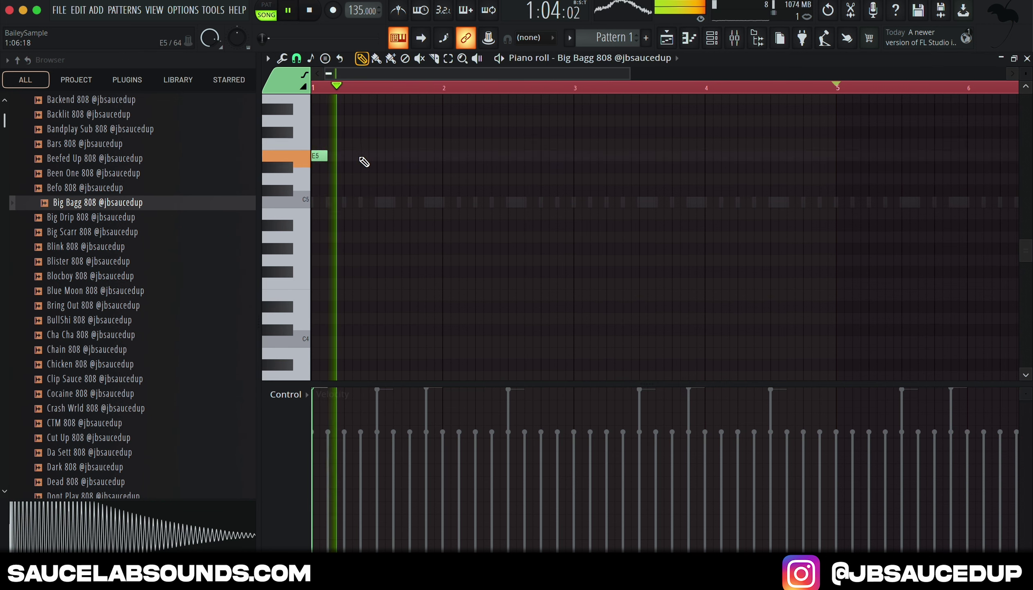
Step: Add E5 808 notes on steps 7 and 15 of bar 1 and step 5 of bar 2
click(363, 158)
click(428, 159)
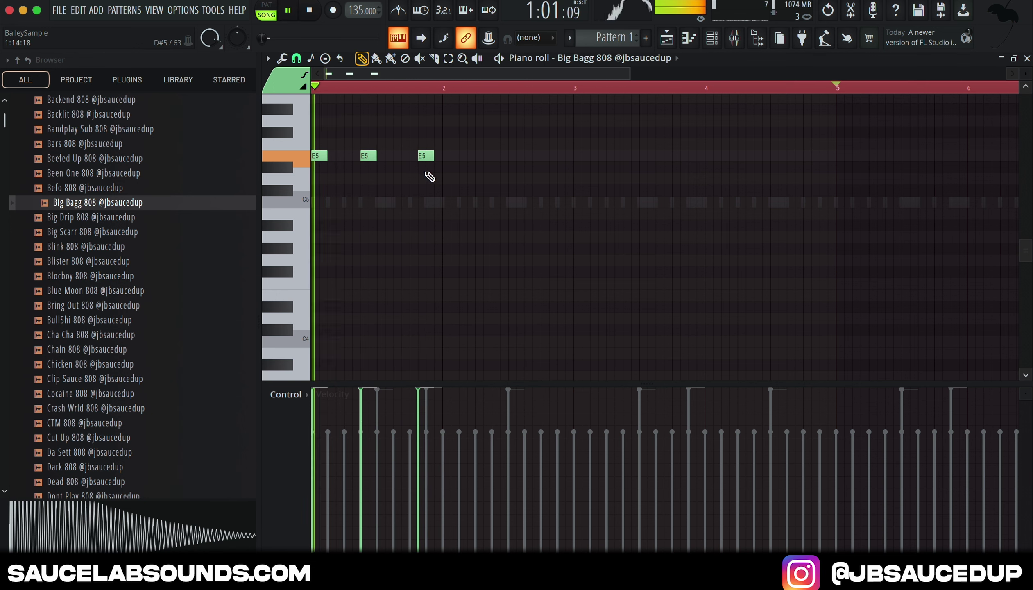
right_click(429, 156)
click(431, 157)
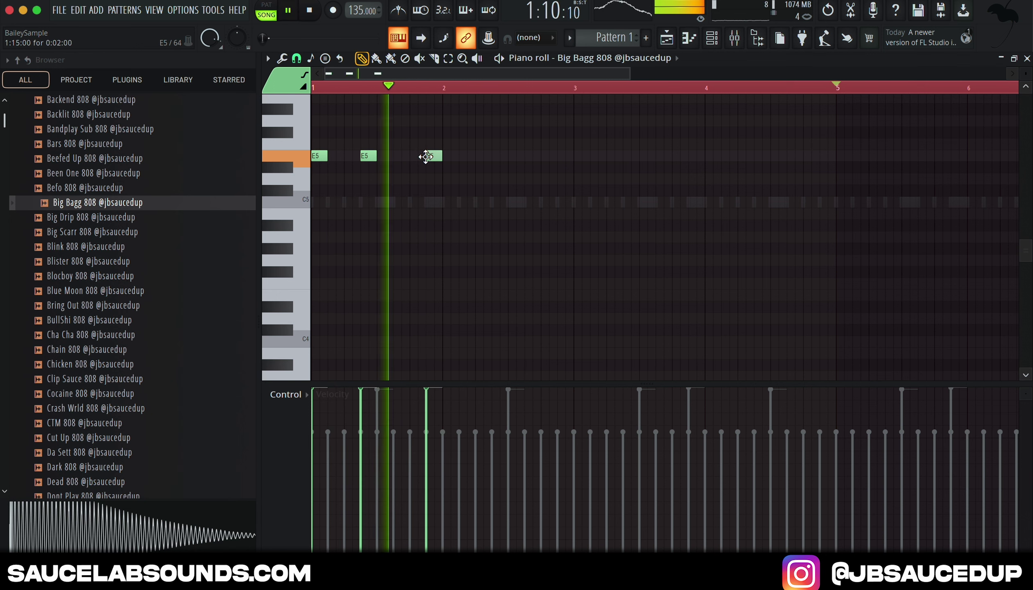
click(480, 157)
Step: Duplicate the four E5 808 notes into bars 3 and 4 and play them back with the channel rack open
key(space)
key(ctrl+a)
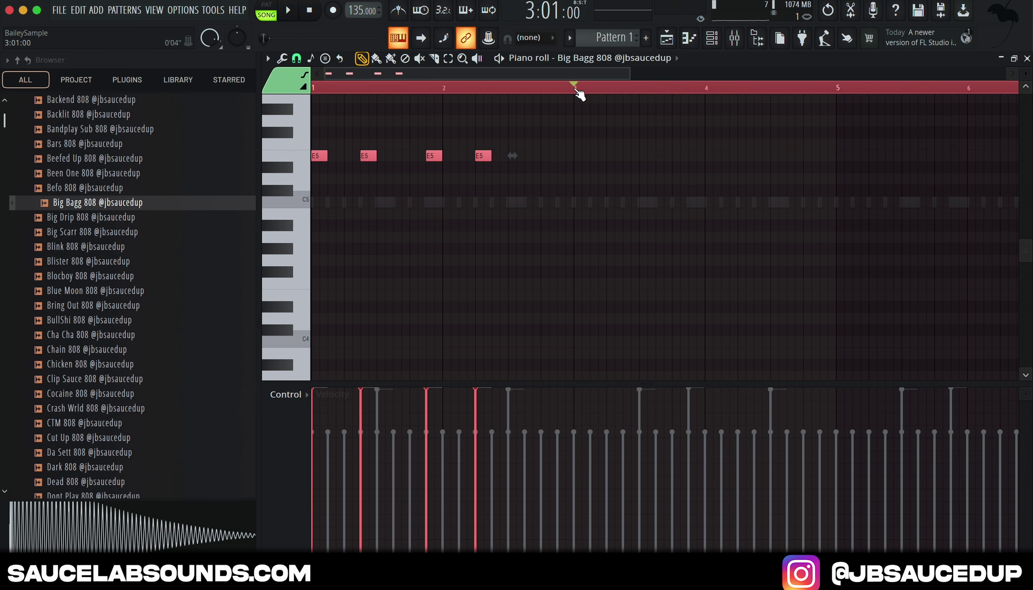
key(ctrl+b)
click(729, 44)
key(space)
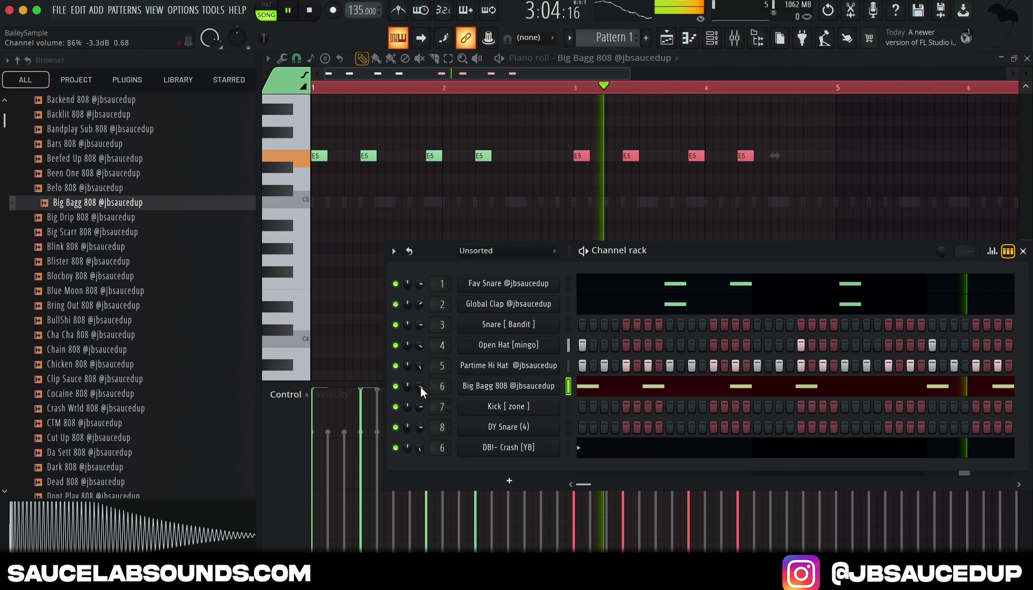
Step: Add an F#5 note and a run of short G5 notes to the 808 line in the second half of bar 4
click(766, 132)
key(space)
click(785, 121)
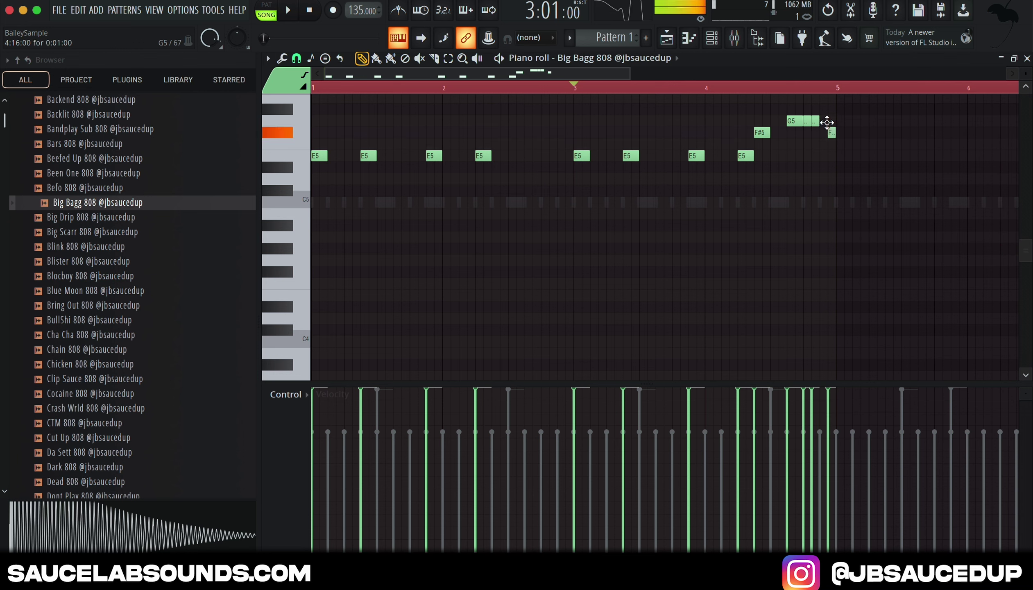
Step: Duplicate the four-bar 808 line to bar 5 and transpose the copy down so its main notes are C5
key(ctrl+a)
key(ctrl+b)
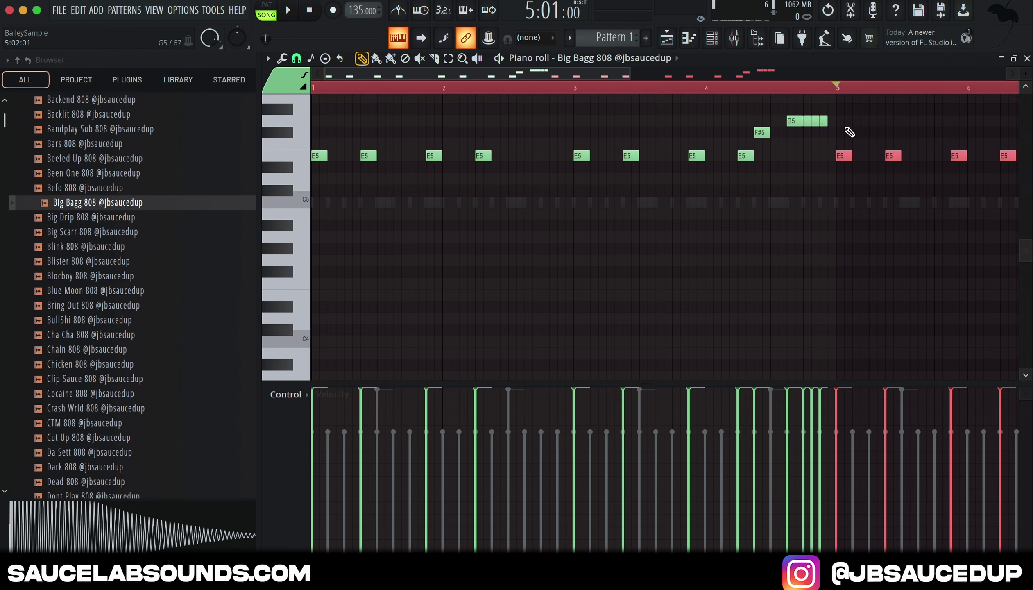
drag(842, 180, 841, 203)
key(space)
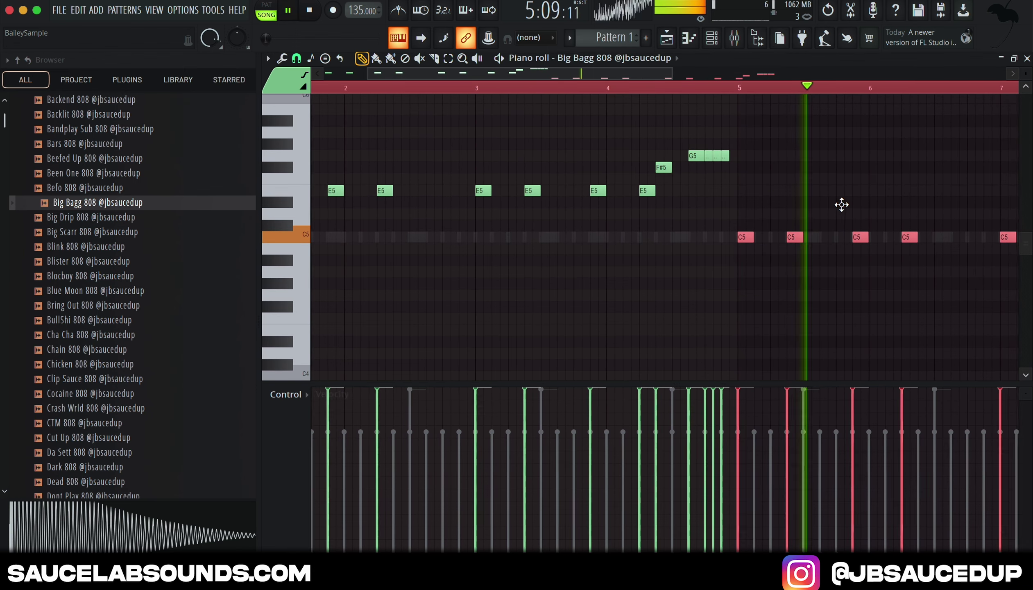
Step: Replace the C5 808 notes in bars 7 and 8 with B4 notes and lower the run at the end of bar 8 to D5
click(724, 213)
right_click(729, 204)
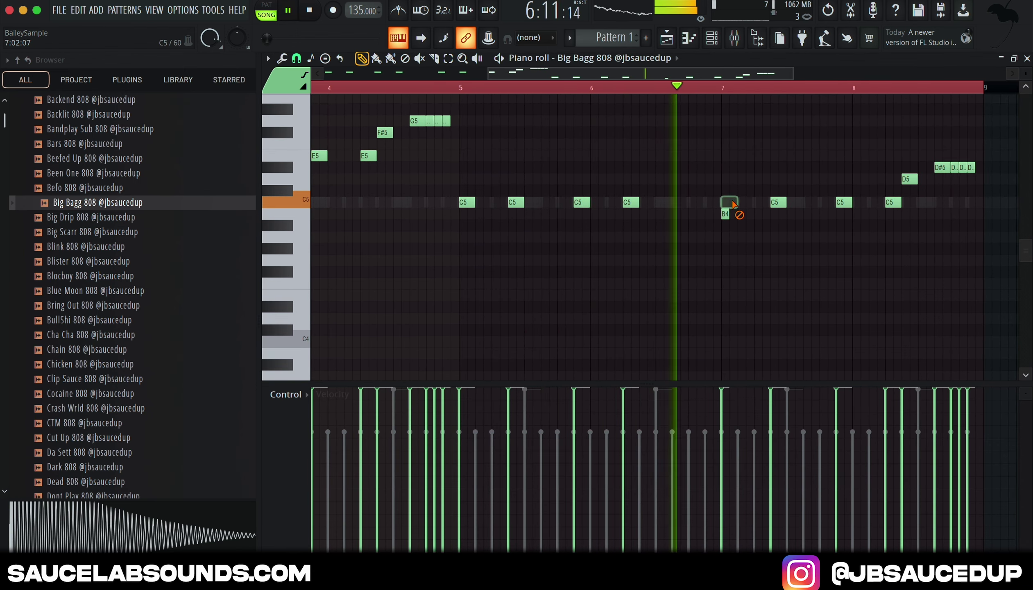
click(773, 214)
right_click(778, 203)
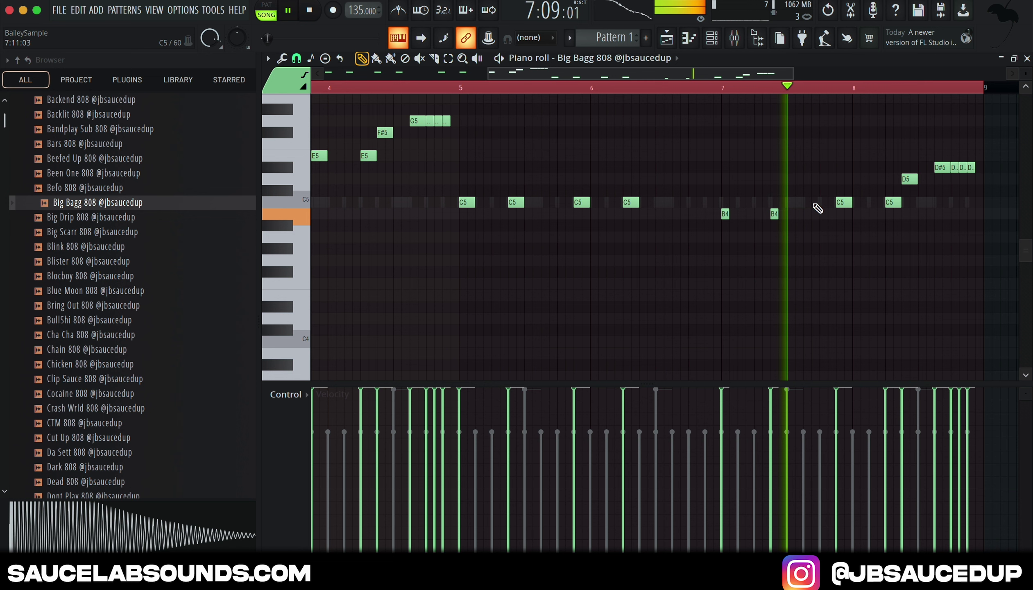
click(839, 214)
right_click(844, 204)
key(space)
click(886, 214)
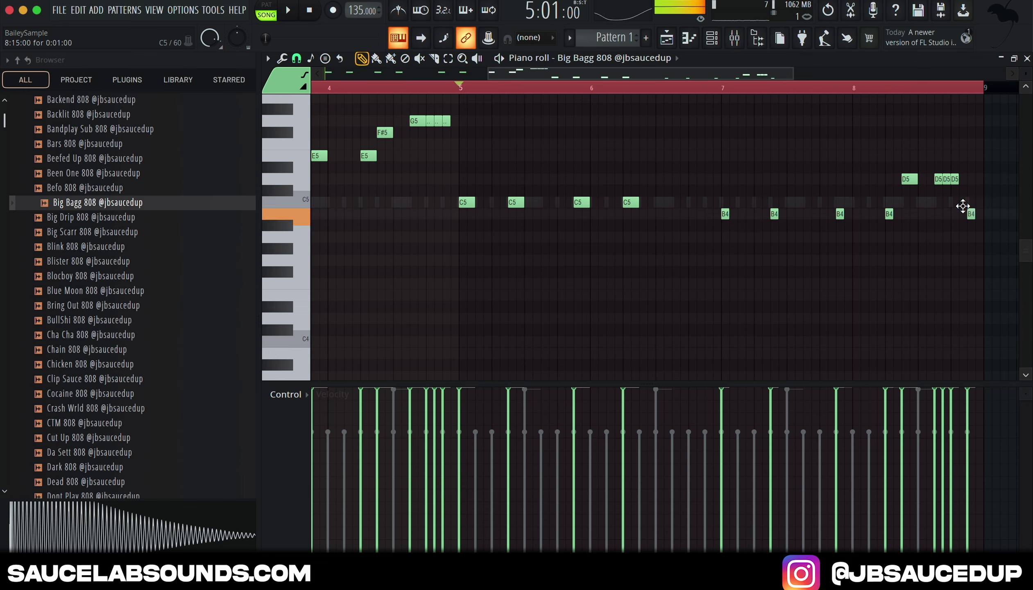
Step: Close the 808 piano roll and browse the drum kits, expanding the 1 & Only Drum Kit folder
key(space)
click(1027, 58)
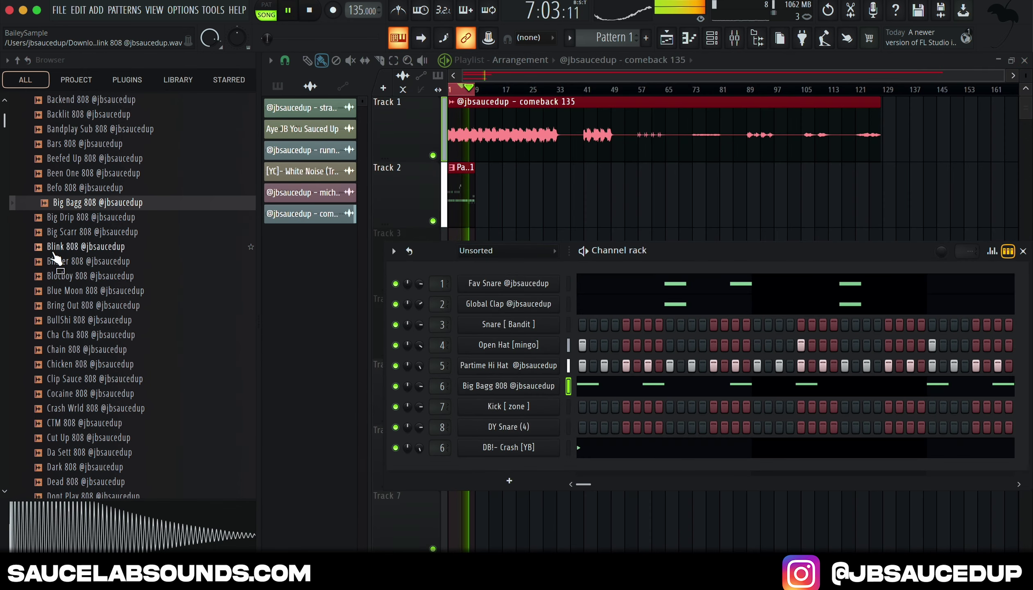
scroll(58, 259, up, 15)
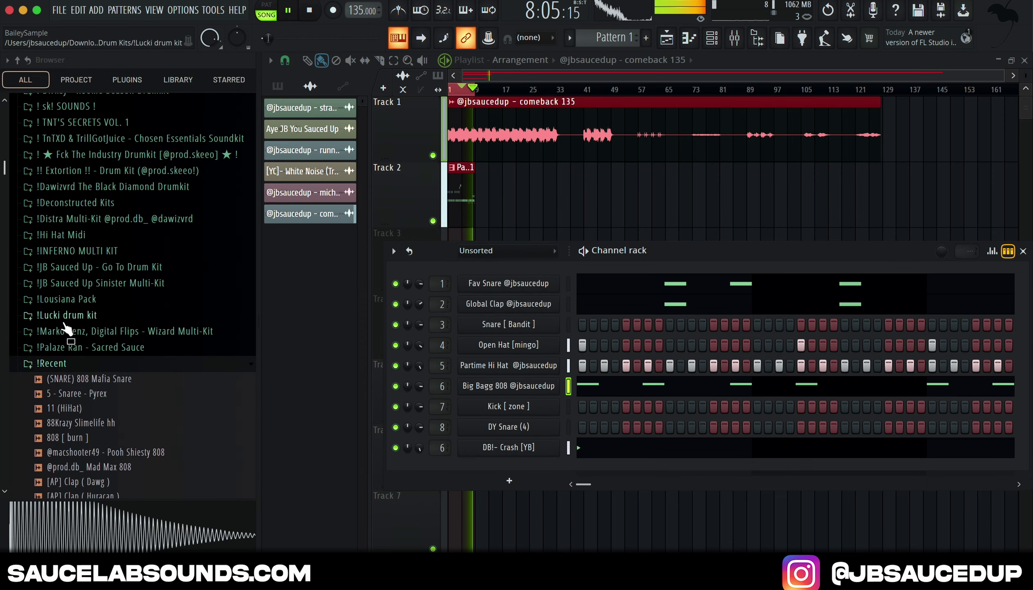
click(71, 364)
scroll(72, 366, down, 6)
click(84, 162)
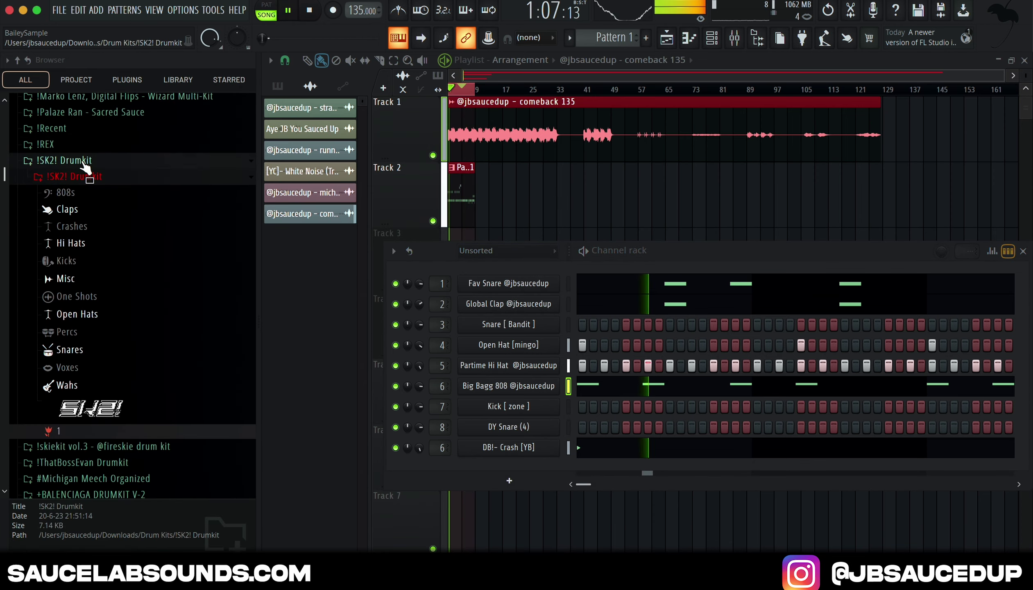
click(84, 162)
scroll(102, 303, down, 15)
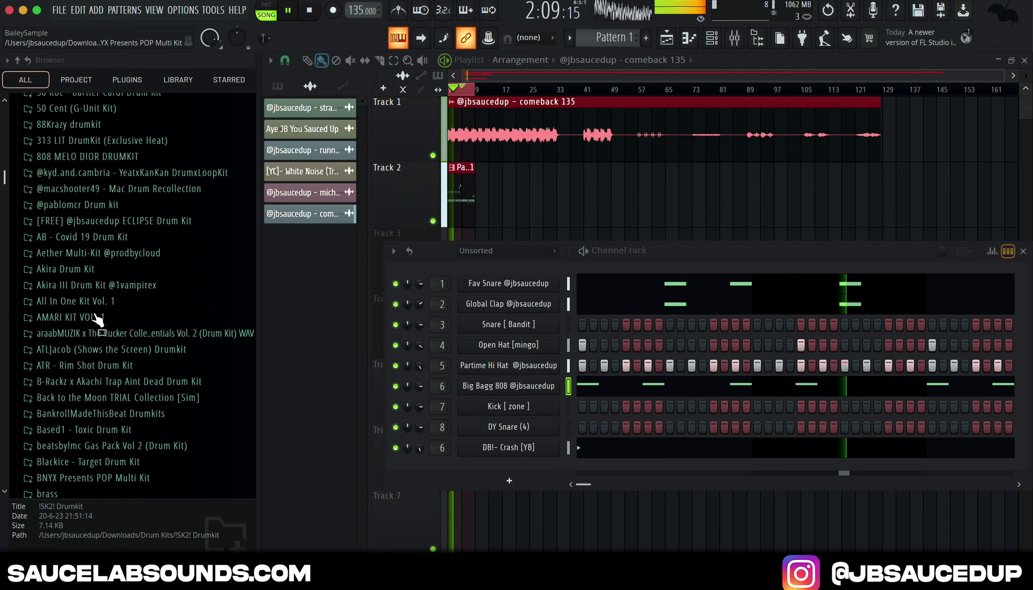
scroll(98, 318, up, 15)
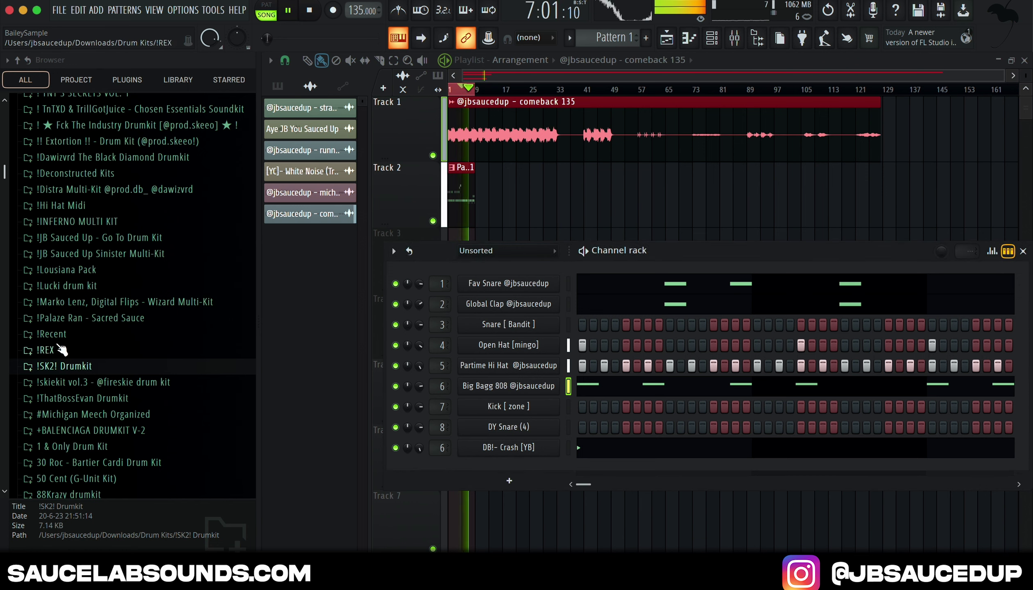
scroll(84, 286, down, 16)
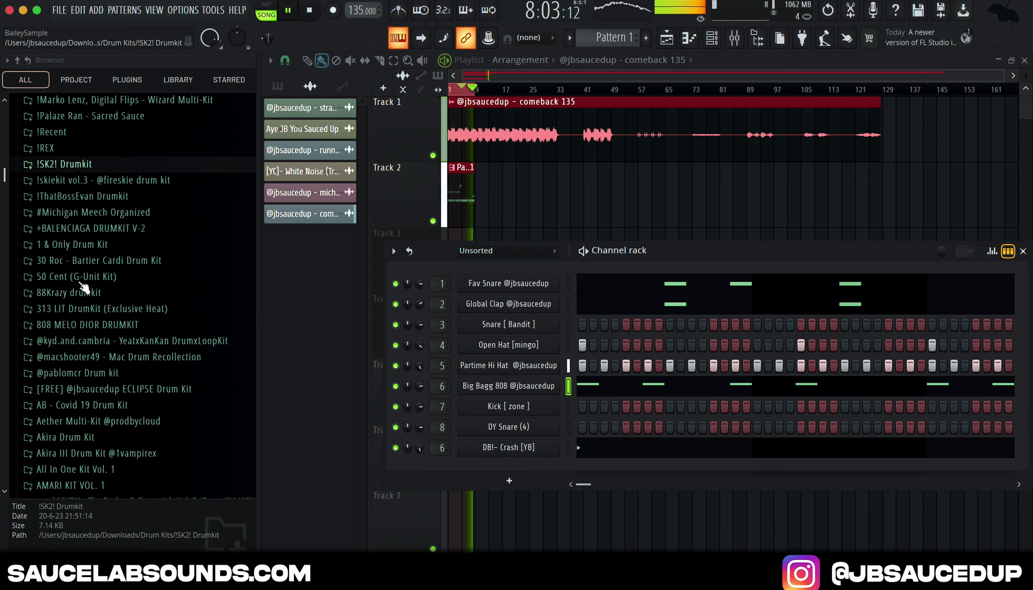
click(90, 180)
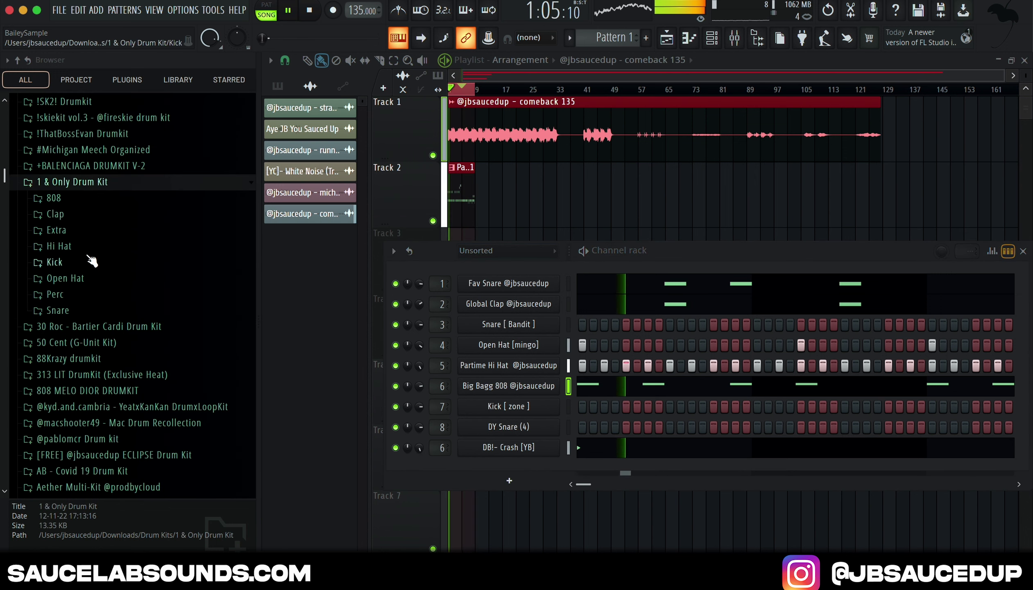
Step: Stop playback and check the sampler settings of the DB!- Crash [YB] channel, closing them again
key(space)
click(498, 444)
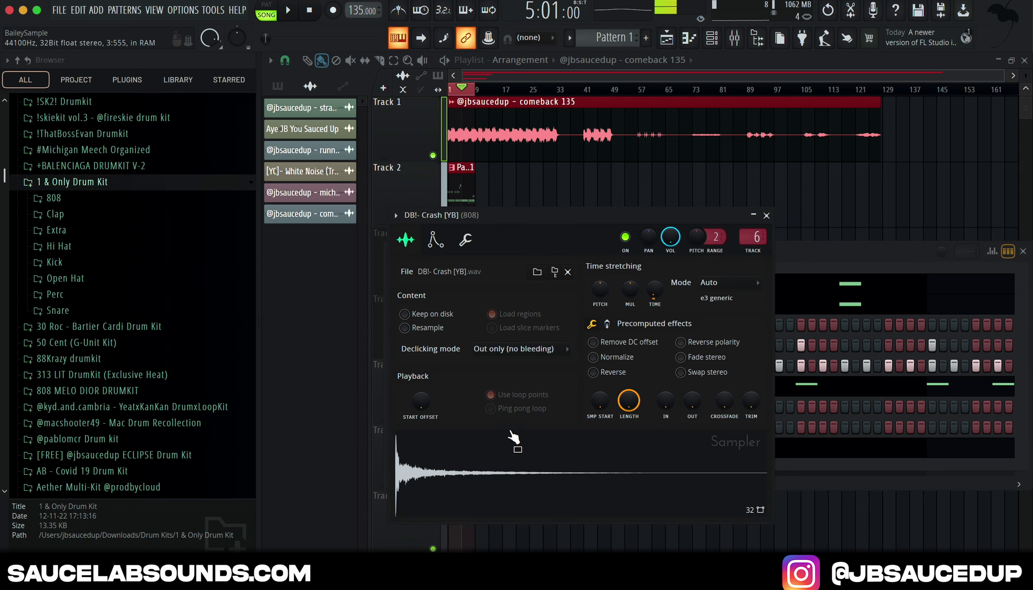
click(765, 215)
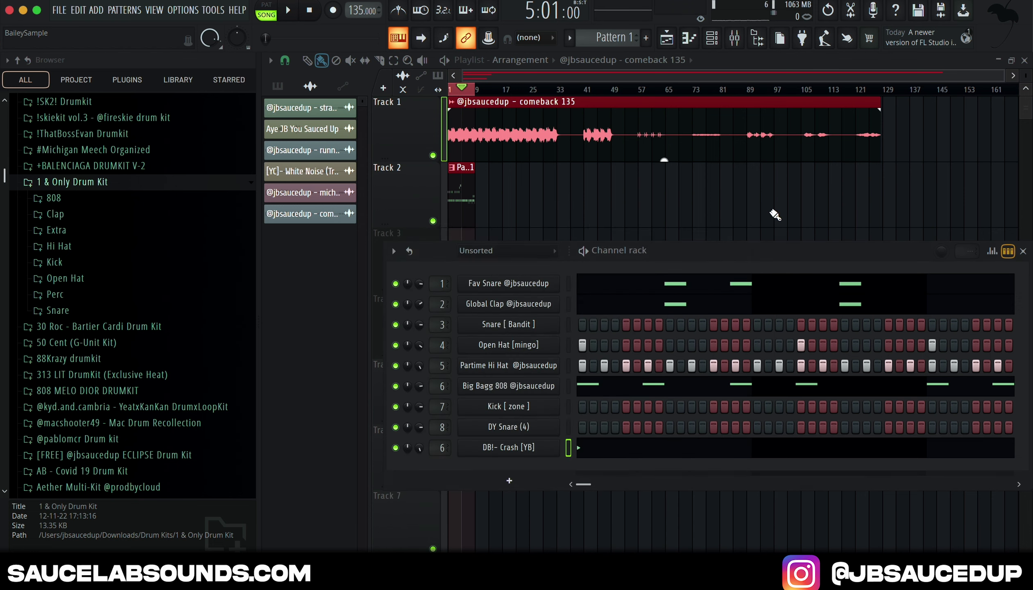
Step: Audition samples from the Hi Hat and Extra folders of the 1 & Only Drum Kit, including its crashes, and collapse both folders
click(164, 245)
click(138, 291)
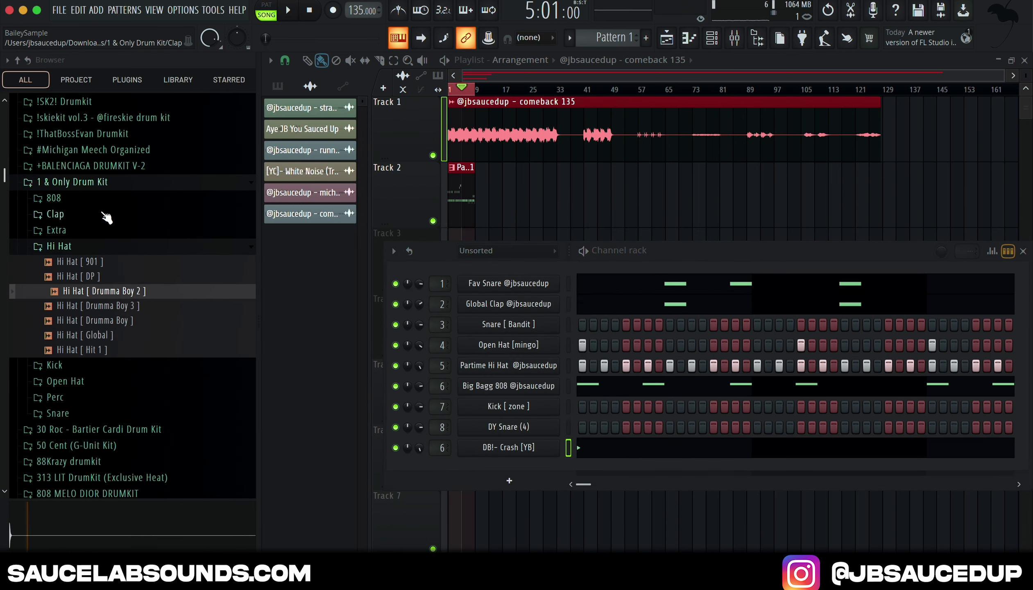
click(101, 229)
click(119, 275)
click(122, 289)
click(123, 304)
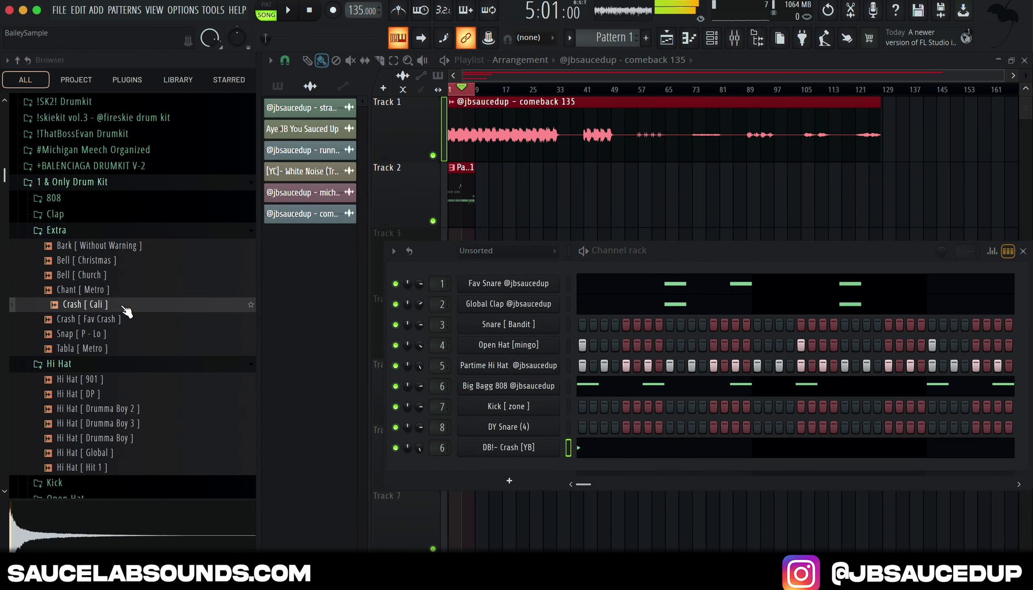
click(116, 291)
click(123, 332)
click(123, 320)
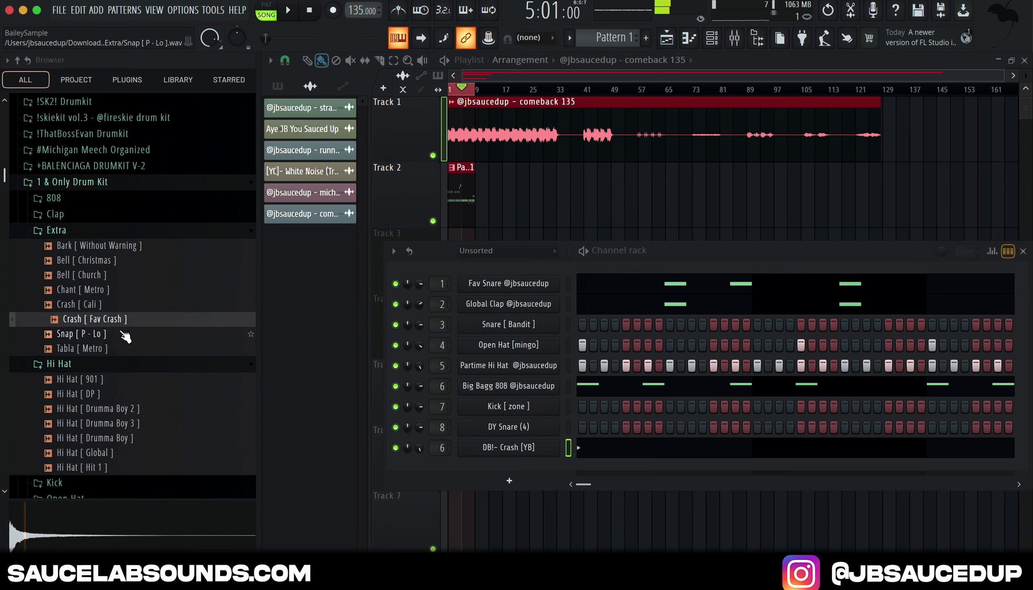
click(125, 347)
click(124, 305)
click(128, 320)
click(119, 292)
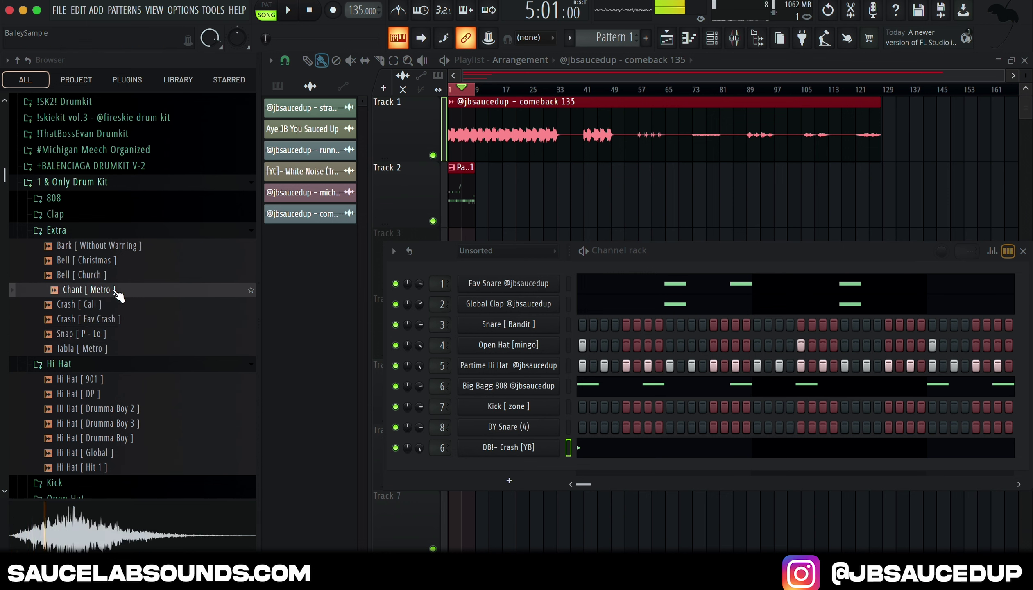
click(93, 231)
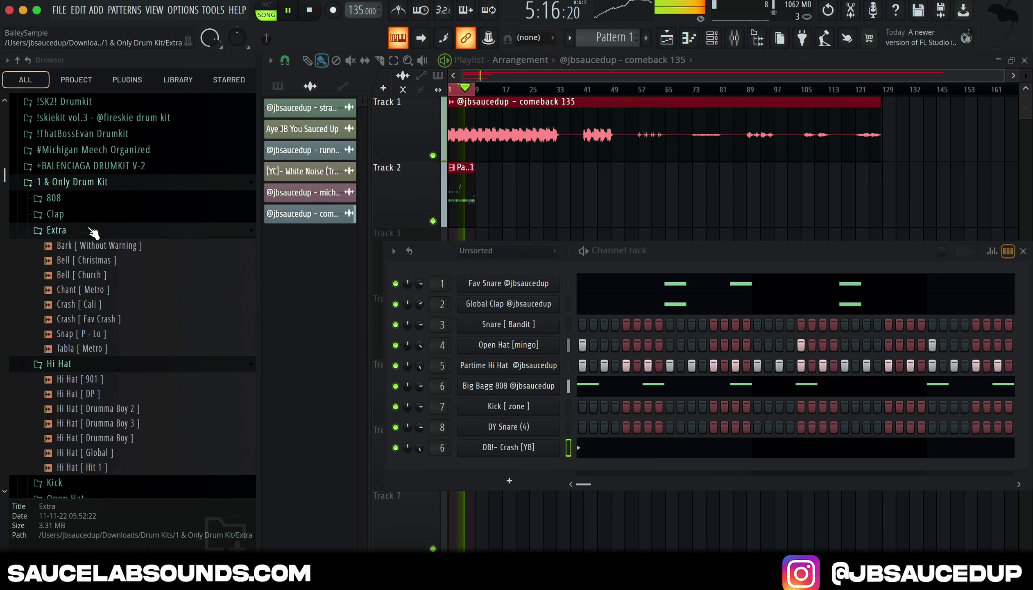
click(98, 246)
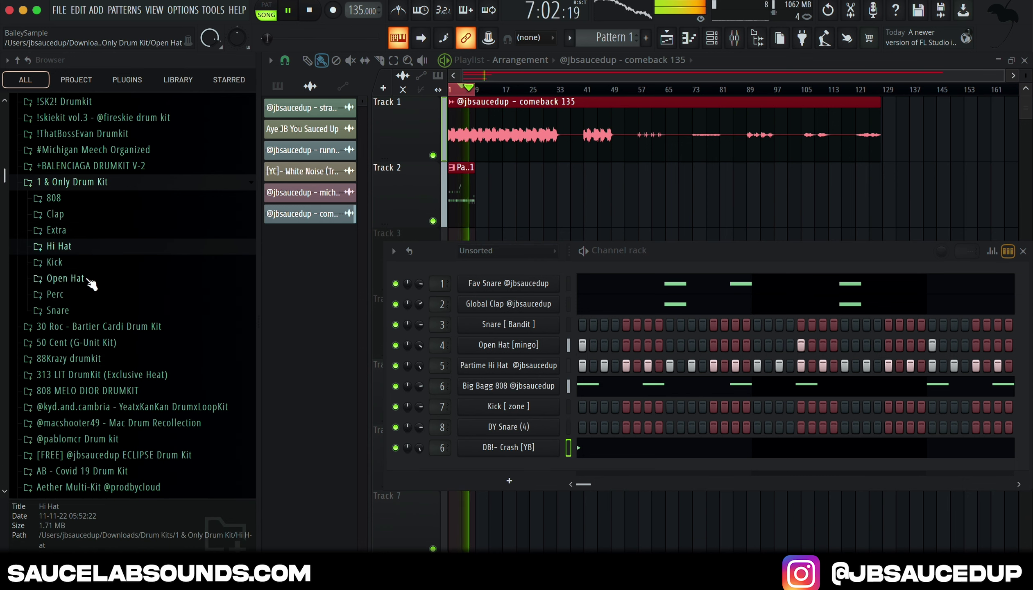
Step: Audition the kit's open hats and replace the Open Hat [mingo] sample with Open Hat [ Baby ], comparing both during playback
click(102, 278)
click(107, 293)
click(112, 309)
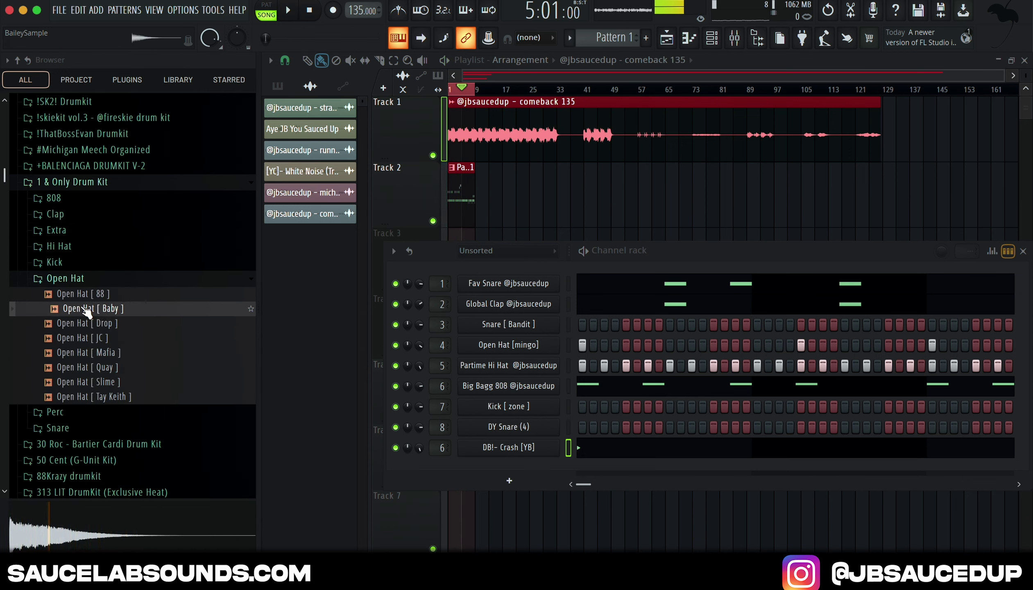
drag(86, 311, 522, 351)
key(space)
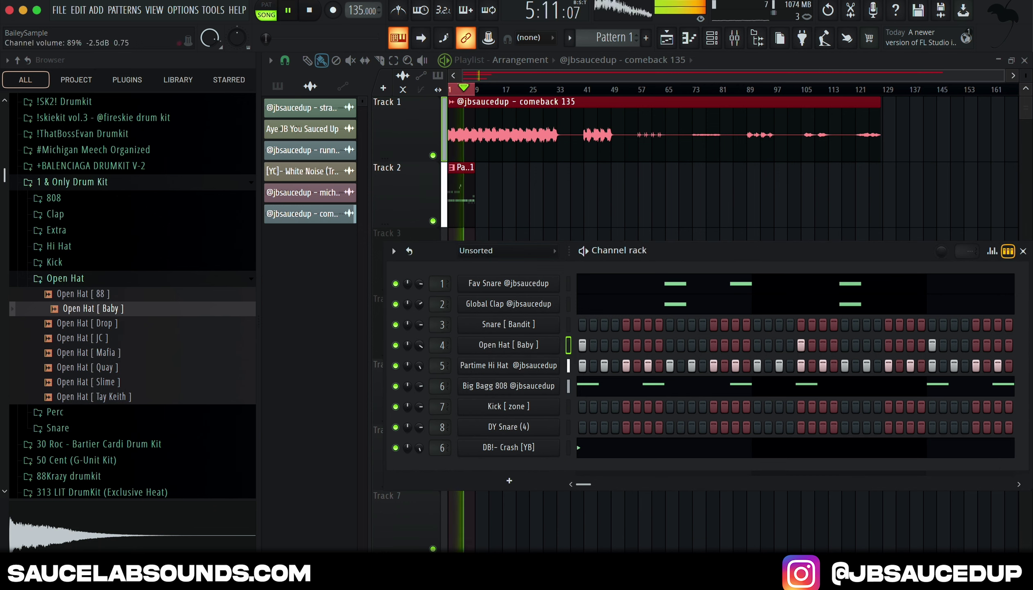
key(ctrl+z)
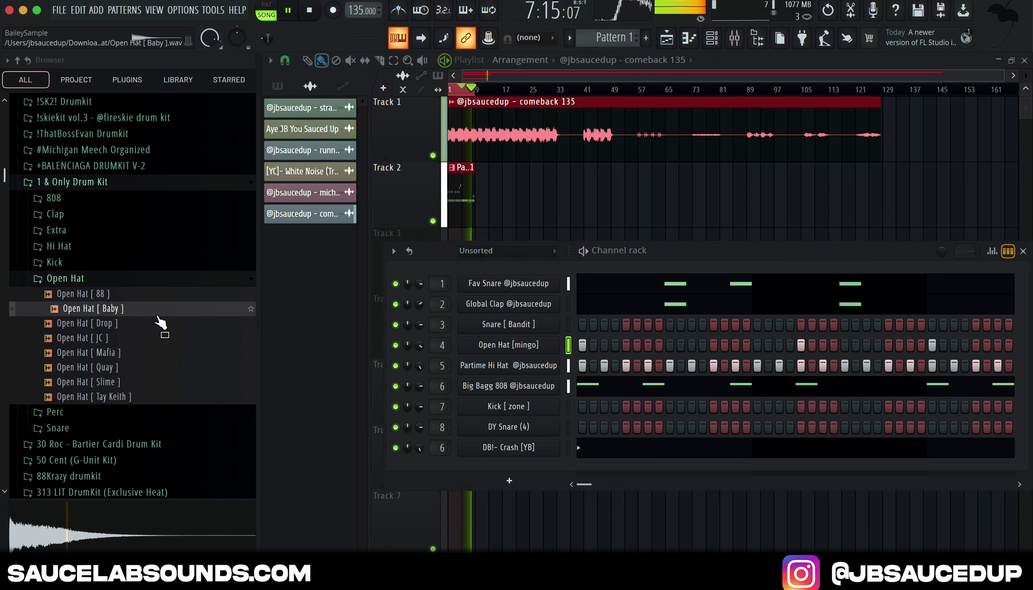
drag(161, 322, 464, 351)
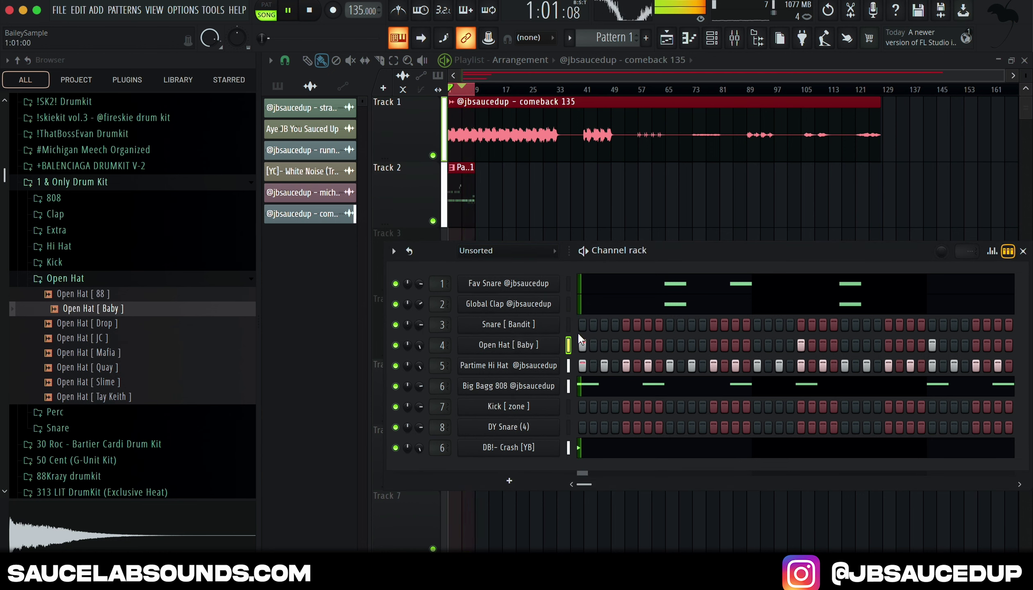
key(space)
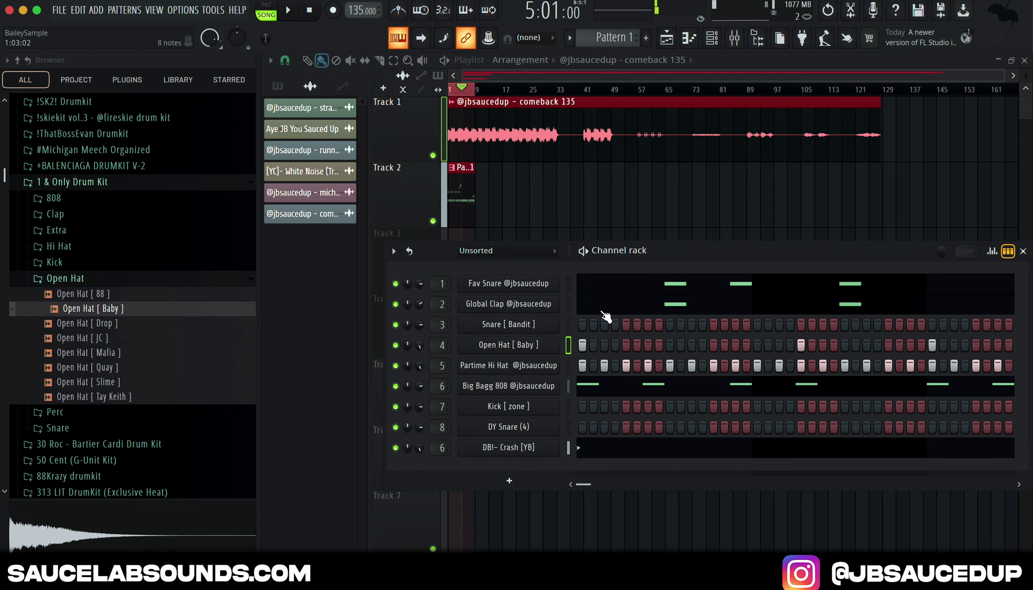
Step: Place a Snare [ Bandit ] hit on step 5 and audition the samples in the 1 & Only Drum Kit's Snare folder
click(626, 324)
click(113, 427)
click(123, 434)
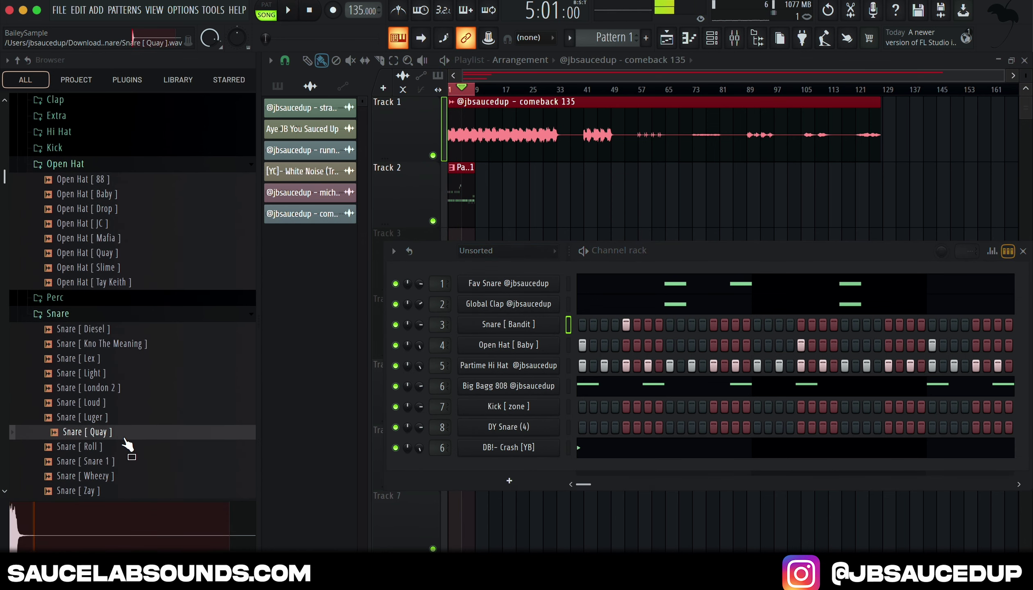
click(120, 404)
click(120, 417)
click(118, 372)
click(120, 358)
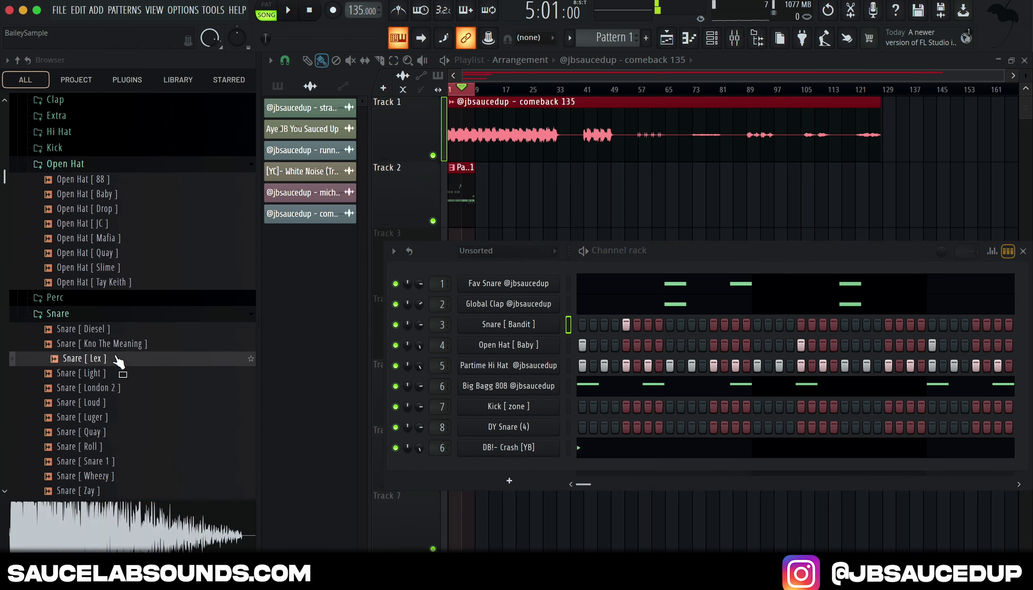
click(119, 343)
click(109, 330)
click(145, 463)
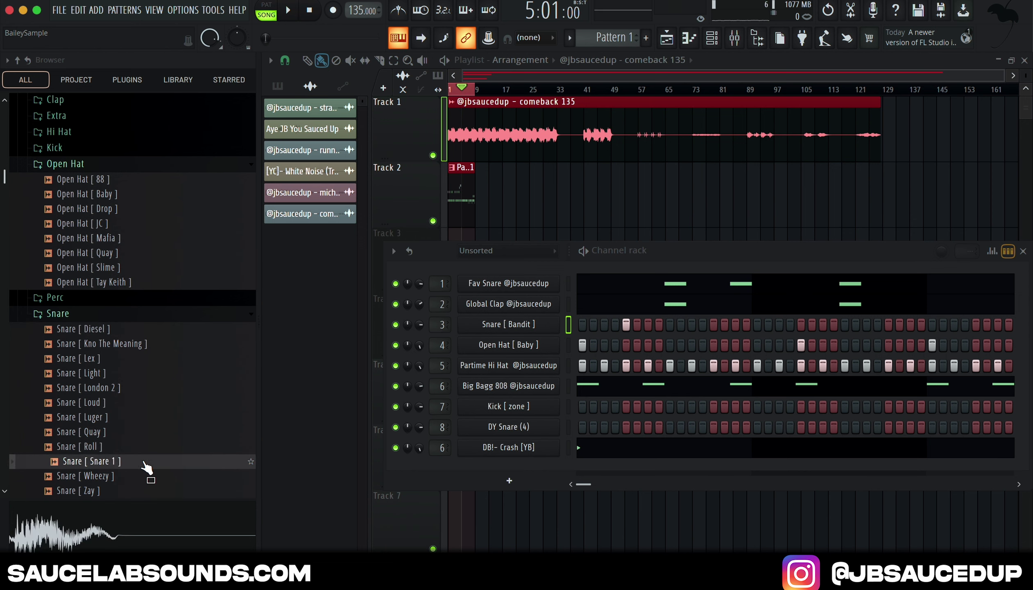
click(138, 476)
scroll(118, 489, down, 5)
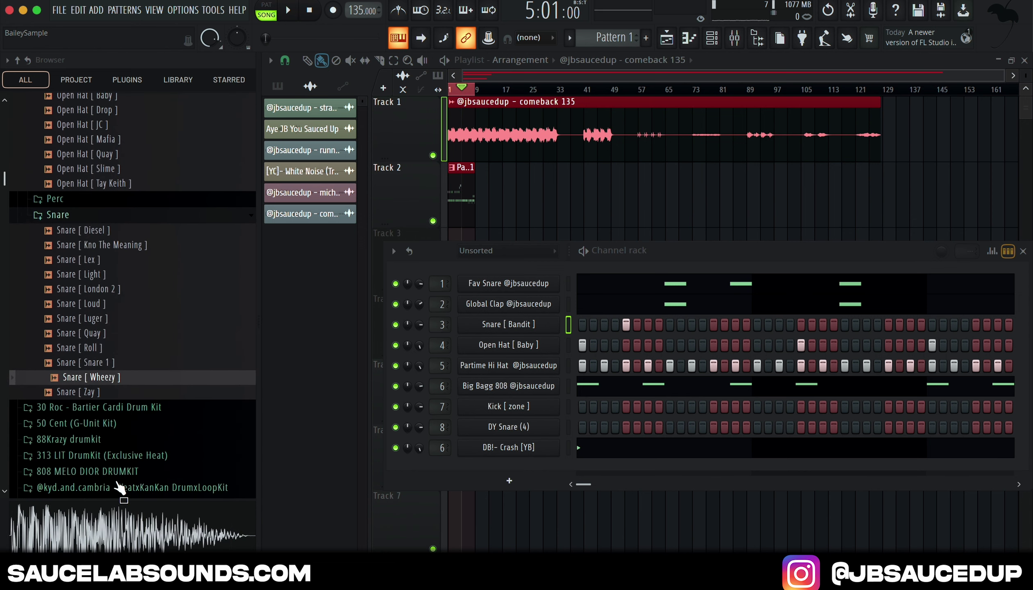
click(119, 331)
click(114, 315)
click(111, 299)
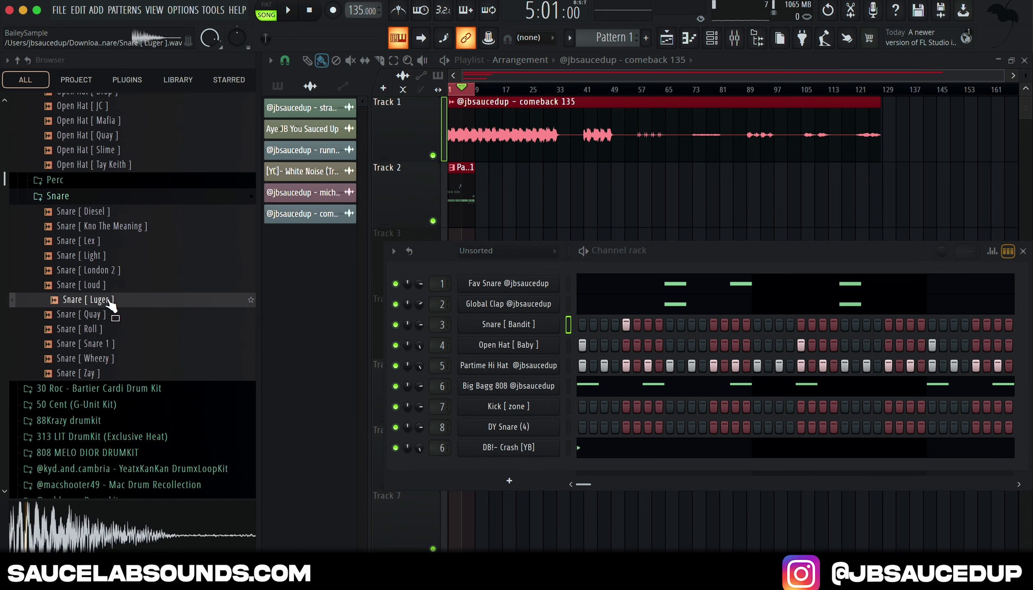
click(118, 255)
click(120, 270)
Step: Try Snare [ Loud ] in place of the Global Clap sample with a lower volume during playback, and undo the replacement
drag(111, 294, 508, 303)
key(space)
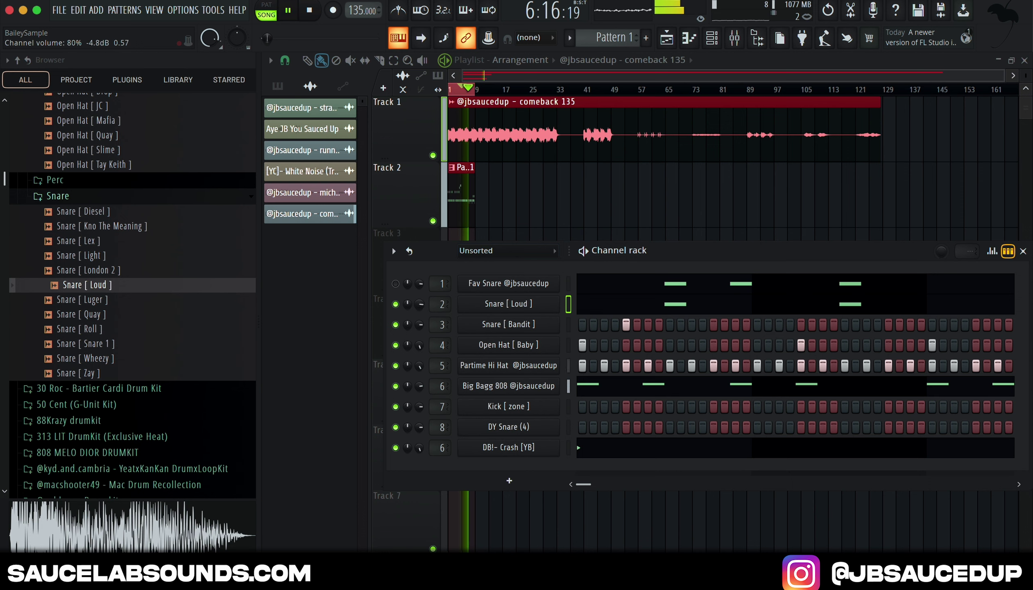
click(395, 283)
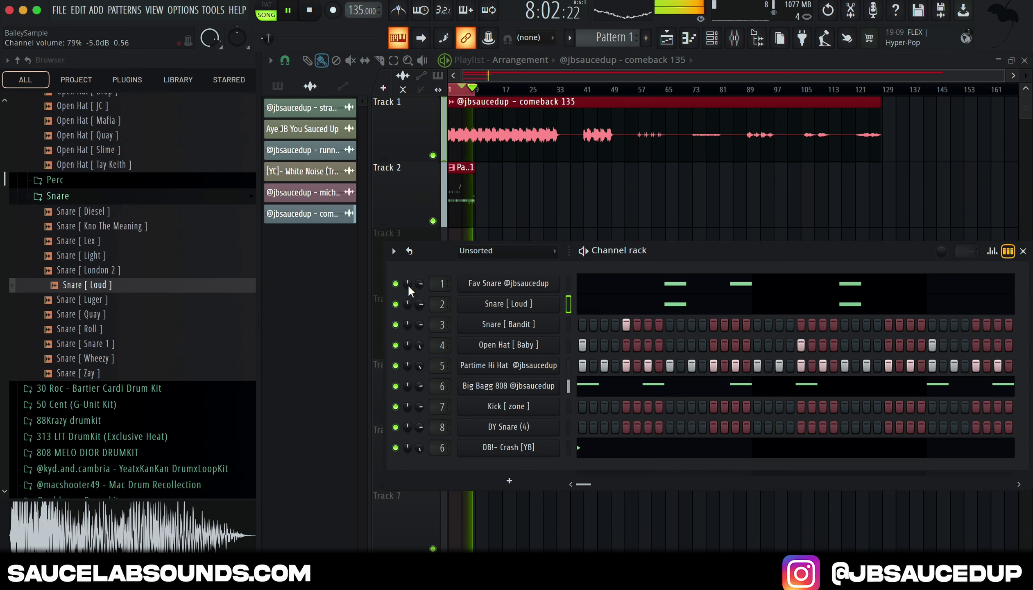
click(395, 283)
key(ctrl+z)
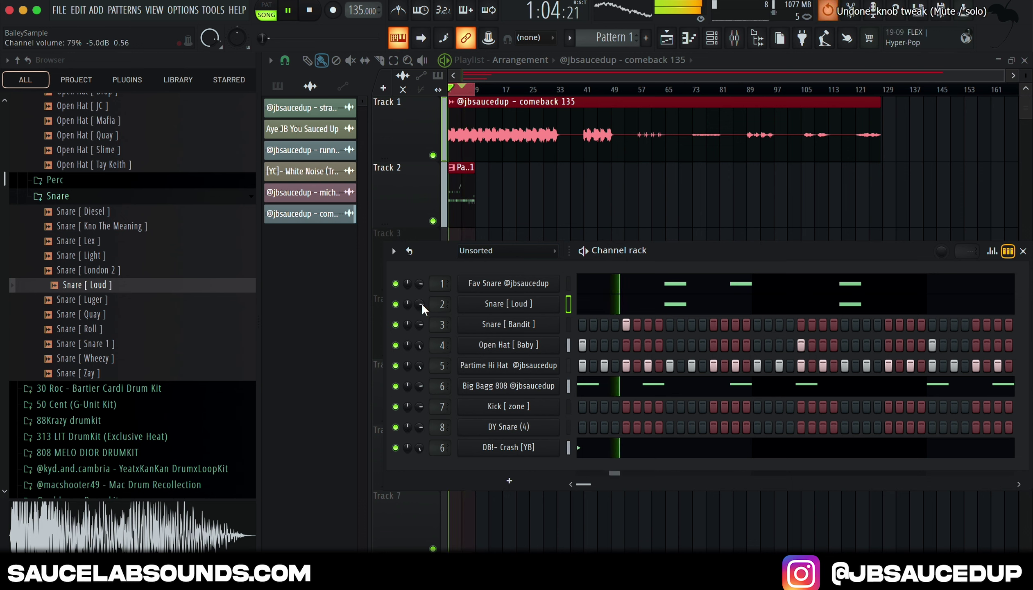
key(ctrl+z)
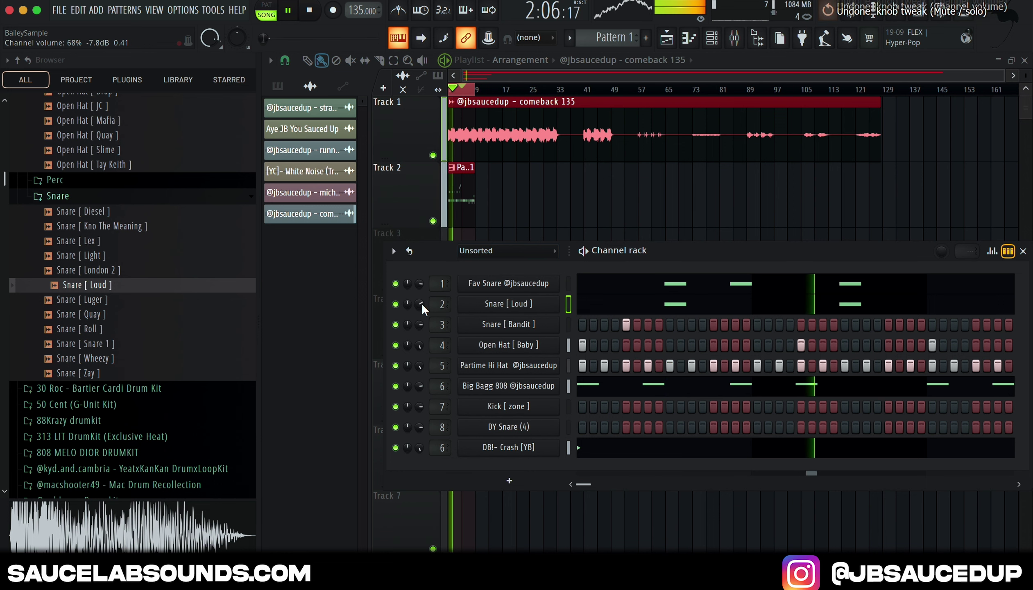
key(ctrl+z)
key(space)
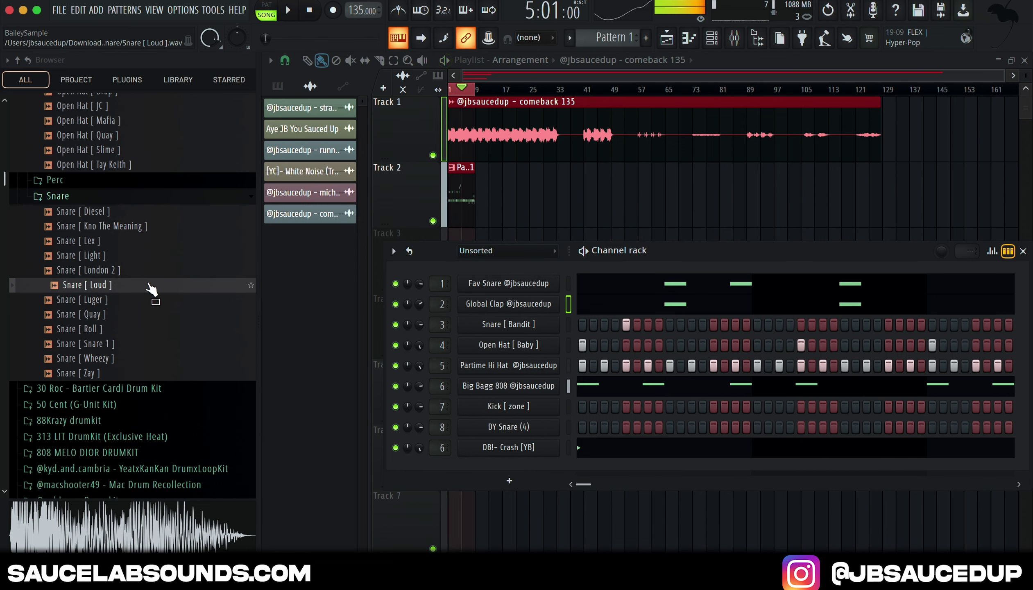
Step: Restart the song from bar 1, replace the Snare [ Bandit ] sample with Snare [ Light ], and raise that channel's volume
click(459, 98)
key(space)
click(713, 39)
key(space)
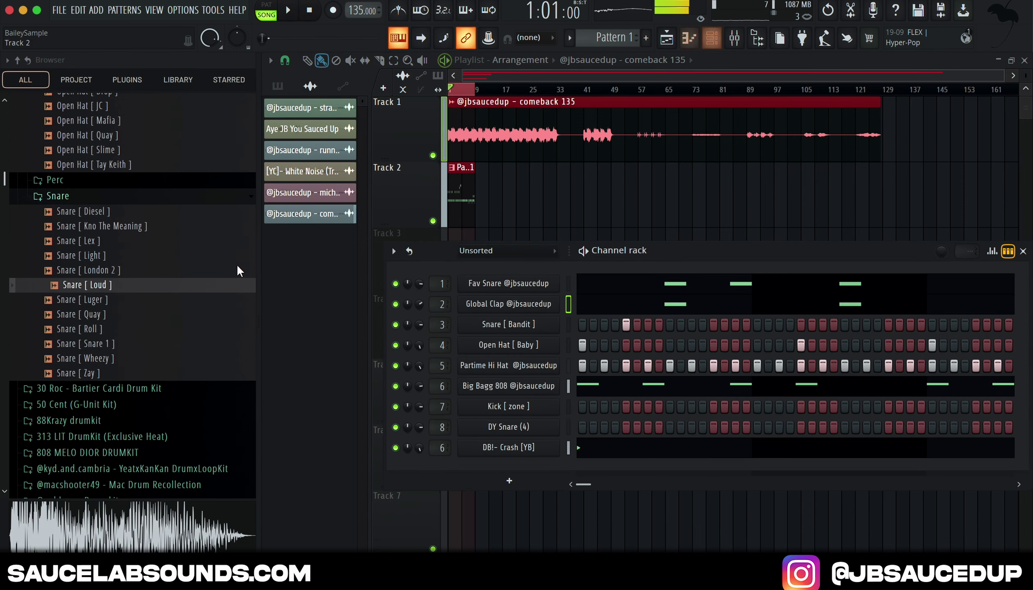
click(122, 243)
drag(122, 255, 558, 322)
key(space)
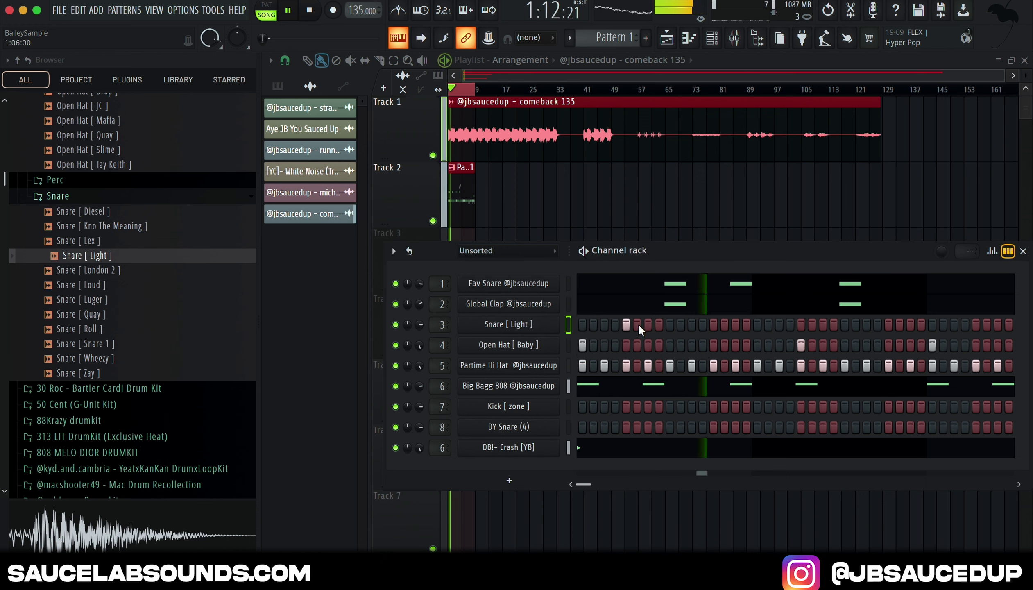
drag(421, 325, 422, 297)
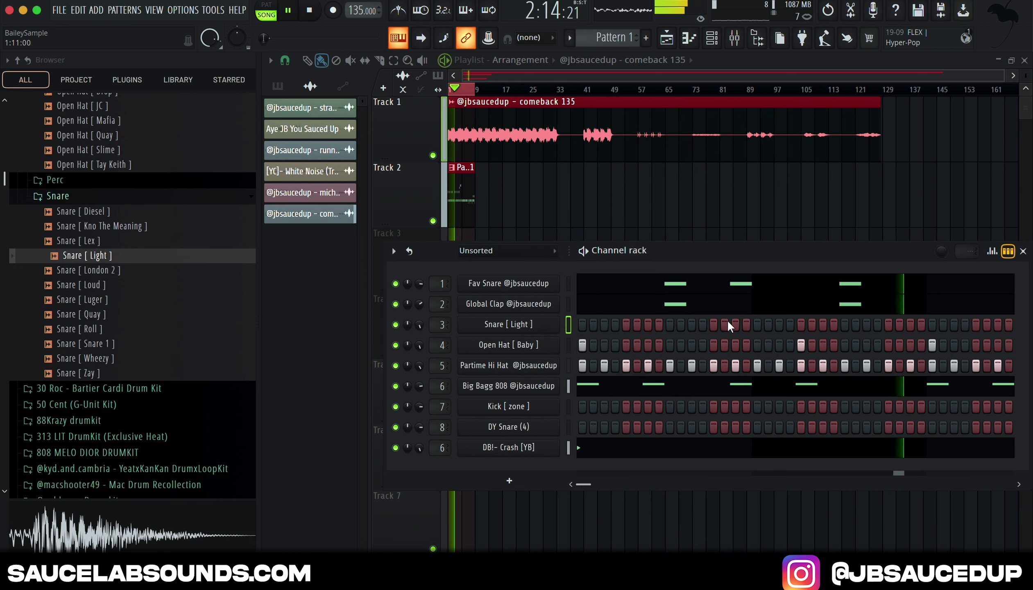
Step: Add a short C5 note on beat 4 of bar 2 in the Fav Snare piano roll
key(space)
click(881, 287)
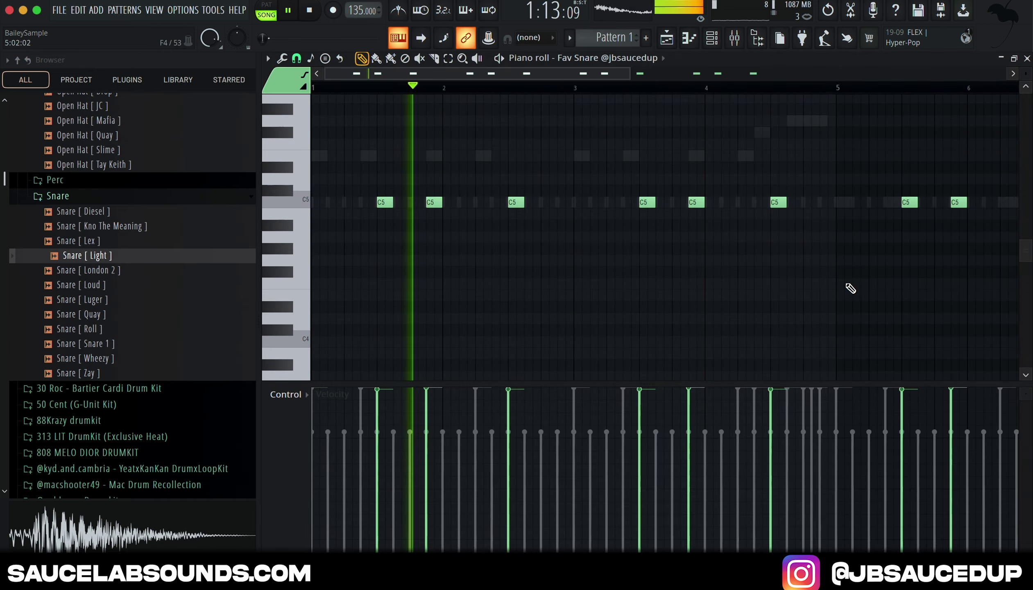
click(544, 205)
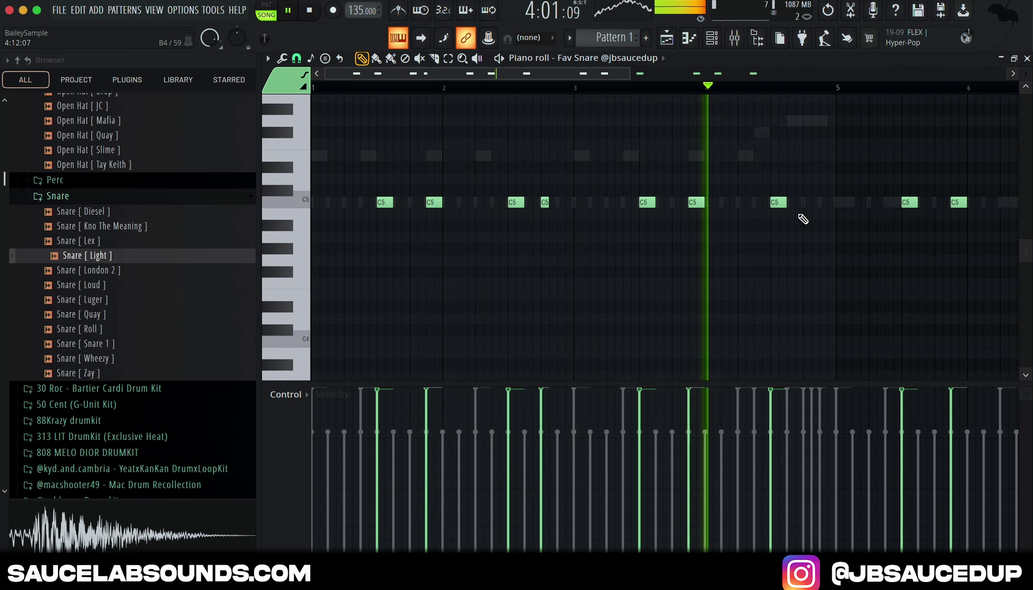
Step: Add short C5 notes on beat 4 of bars 4 and 6 in the Fav Snare piano roll
click(820, 204)
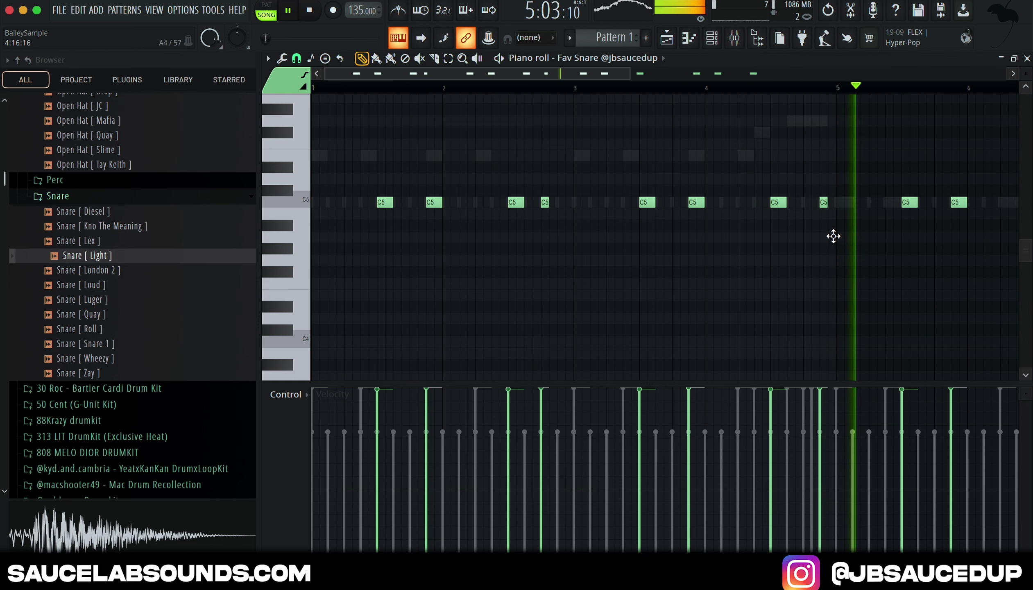
scroll(834, 238, right, 5)
scroll(834, 241, up, 3)
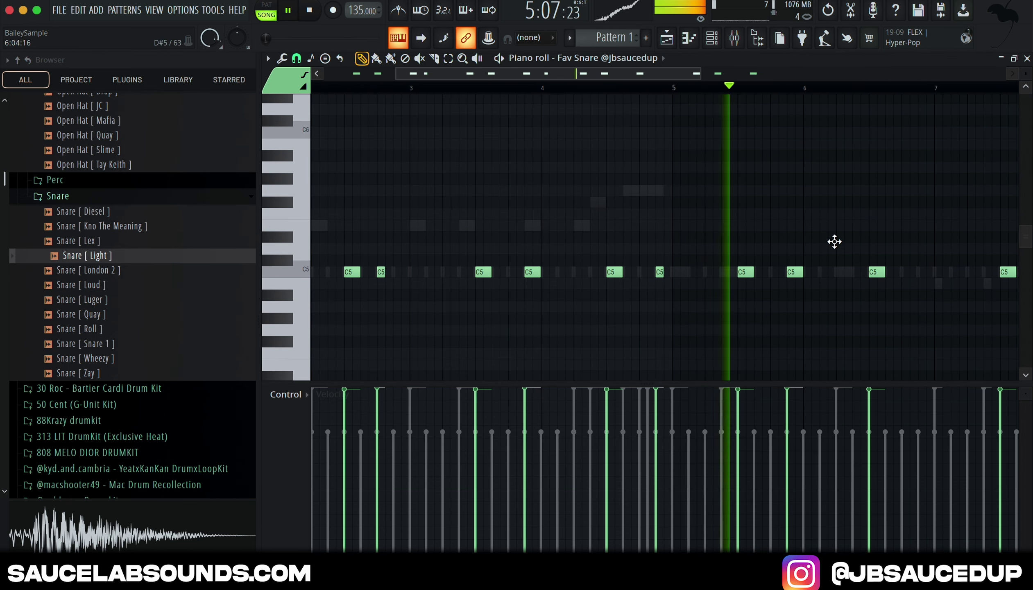
click(905, 273)
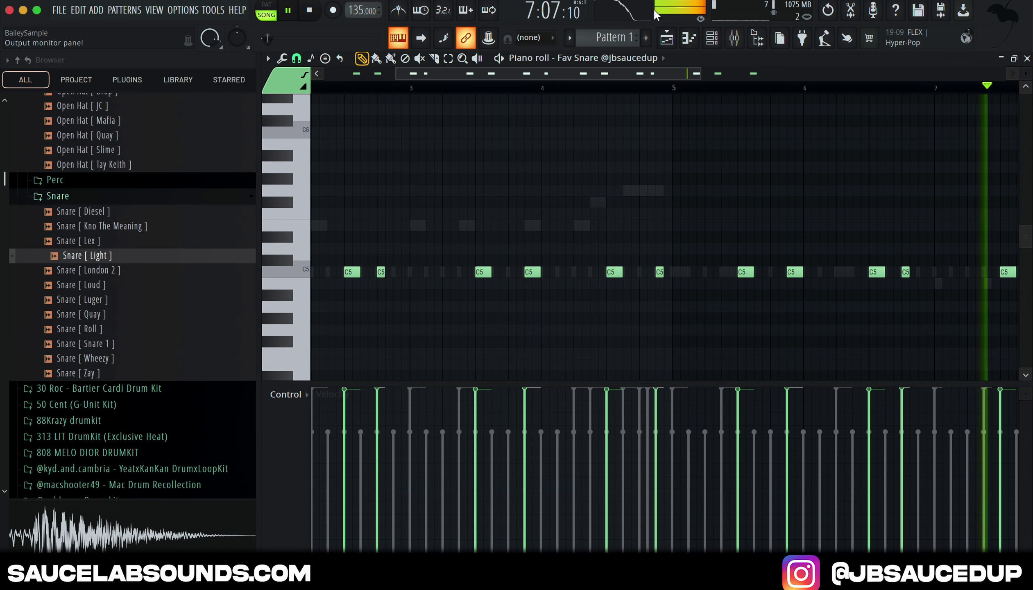
Step: Open the Partime Hi Hat channel's piano roll and change its grid snap setting
click(713, 40)
right_click(554, 365)
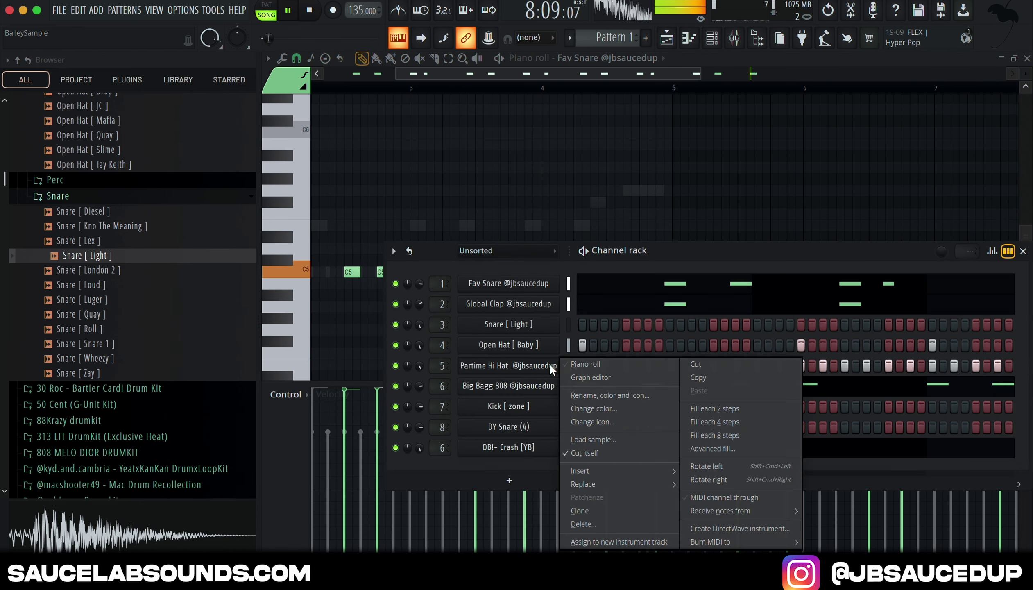
click(578, 366)
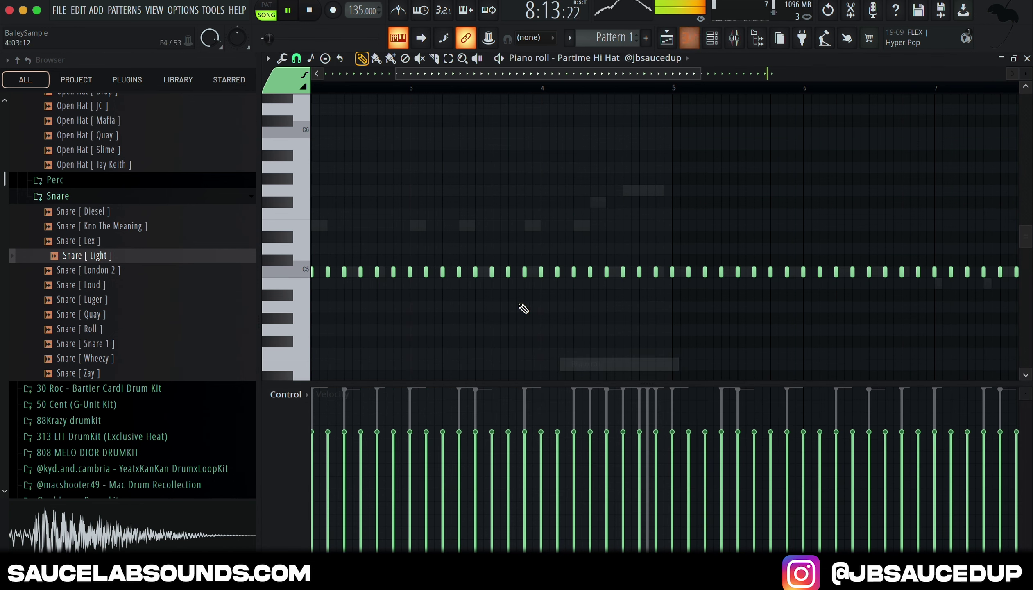
click(297, 58)
click(318, 166)
scroll(330, 180, down, 3)
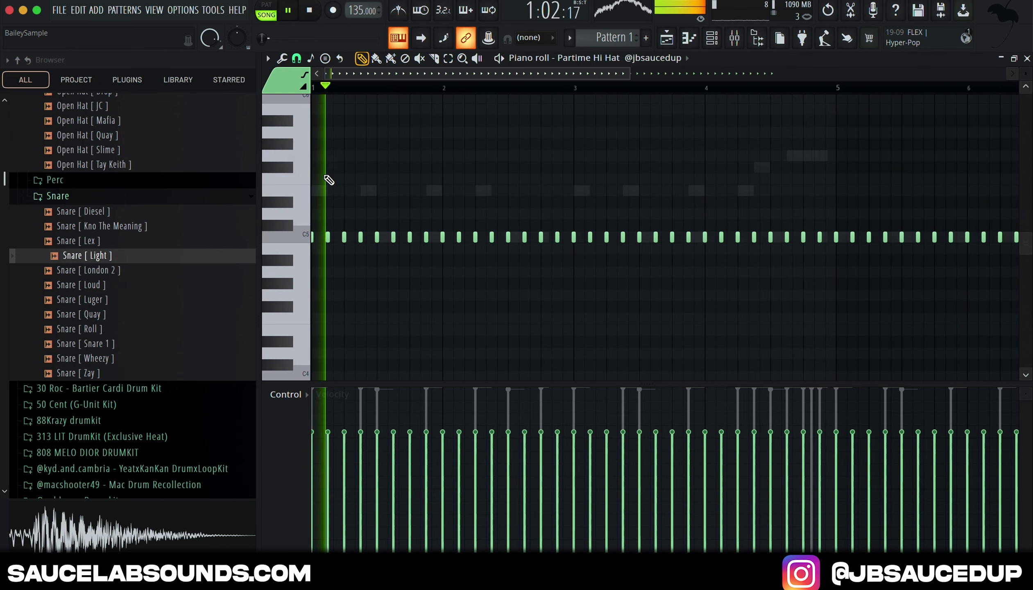
Step: Fill beat 2 of bar 2 in the Partime Hi Hat pattern with a fast, evenly spaced C5 roll
scroll(348, 182, up, 2)
key(space)
key(space)
click(575, 237)
click(584, 237)
click(602, 237)
click(612, 237)
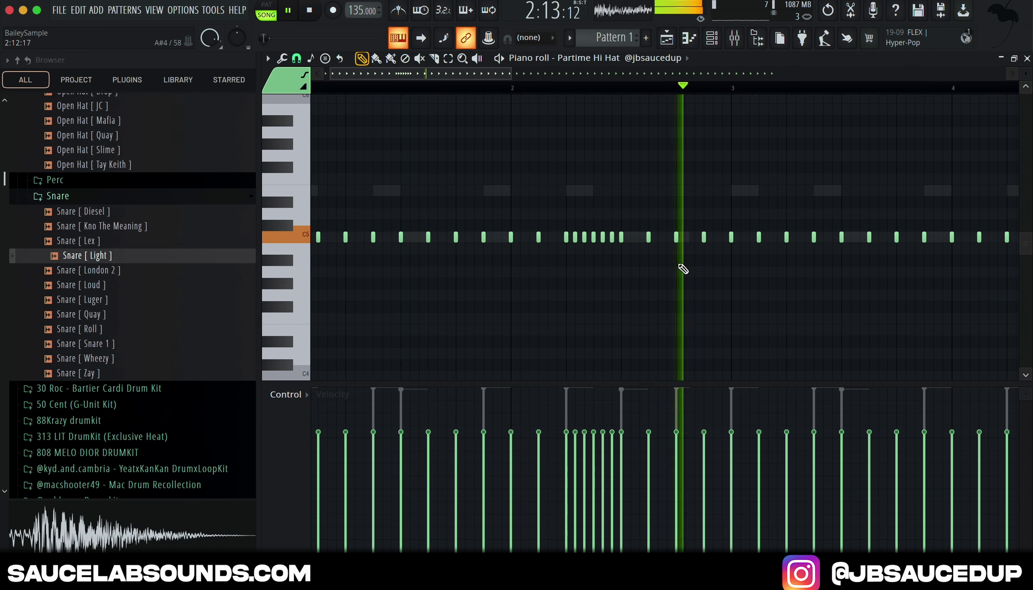
Step: Try a fast A4 hi-hat roll at the end of bar 3 while the song plays from the start
scroll(682, 270, right, 3)
scroll(682, 270, up, 1)
scroll(734, 288, down, 2)
key(space)
scroll(742, 267, up, 3)
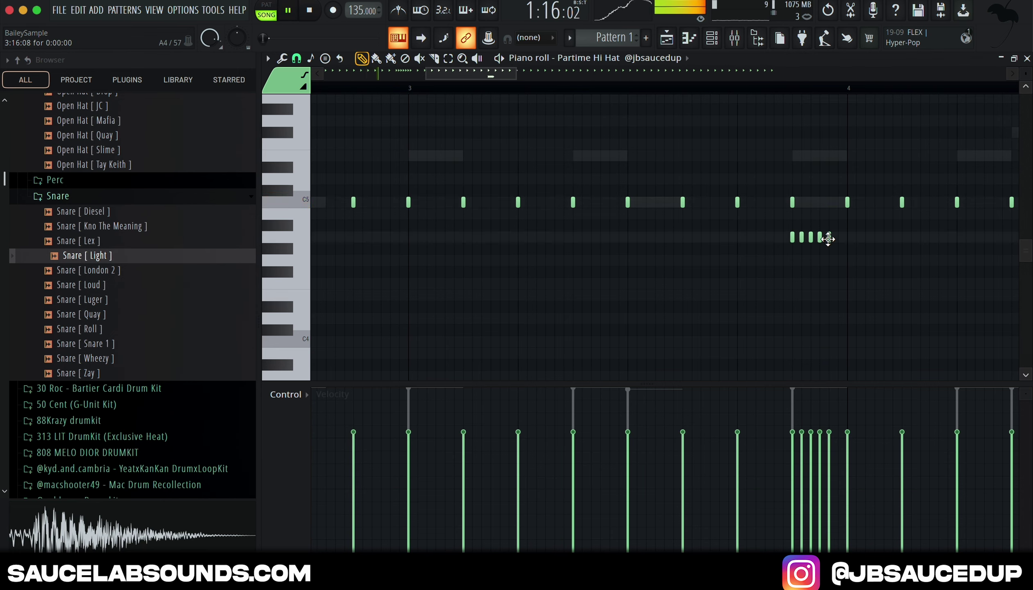
scroll(838, 239, down, 3)
scroll(828, 262, up, 1)
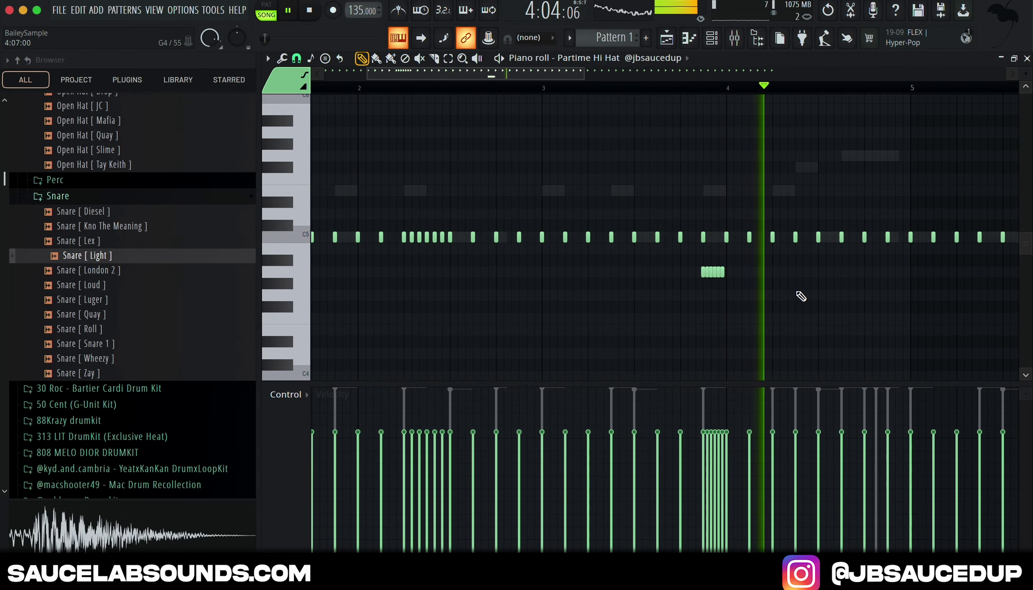
Step: Delete the A4 hi-hat roll notes at the end of bar 3
scroll(800, 295, right, 2)
scroll(800, 295, up, 1)
right_click(684, 324)
right_click(664, 311)
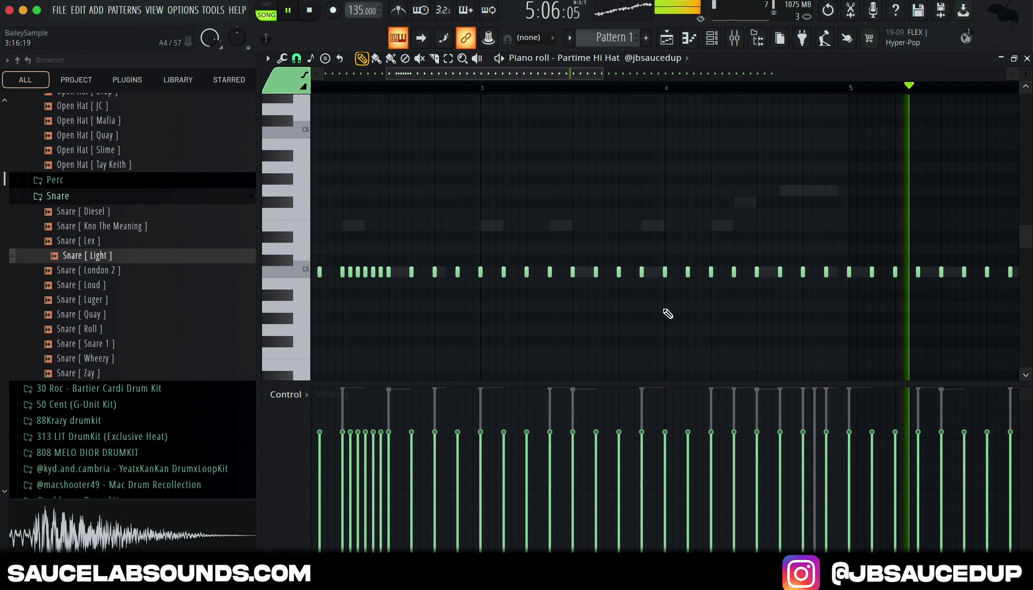
Step: Add a fast C5 hi-hat roll on beat 3 of bar 6 and restart playback
scroll(666, 314, down, 3)
scroll(861, 242, up, 1)
key(space)
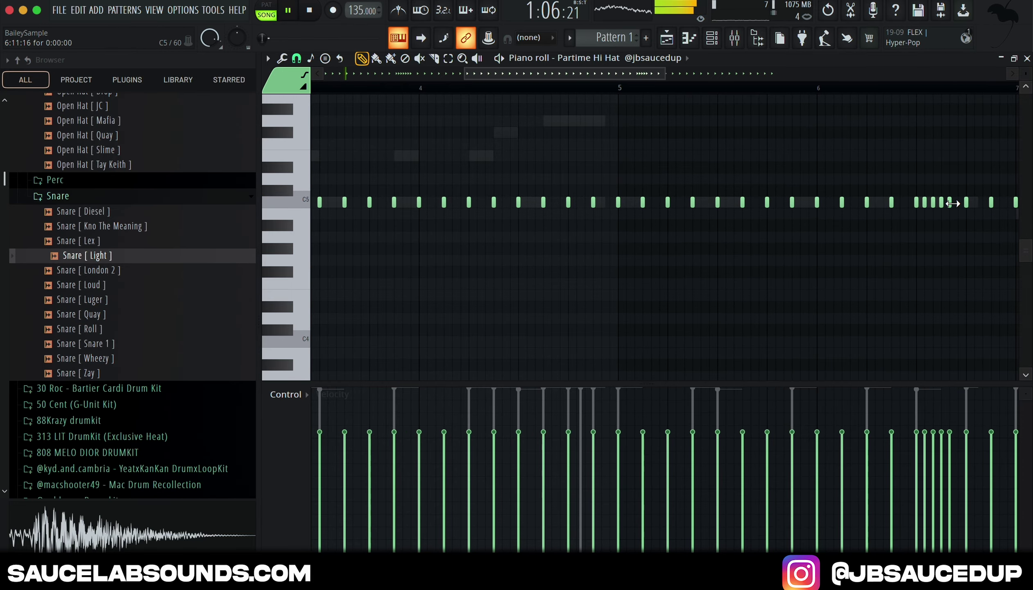
Step: Place four copies of the Pattern 1 clip back to back on playlist Track 2, starting at bars 9, 17, 25 and 33
click(664, 37)
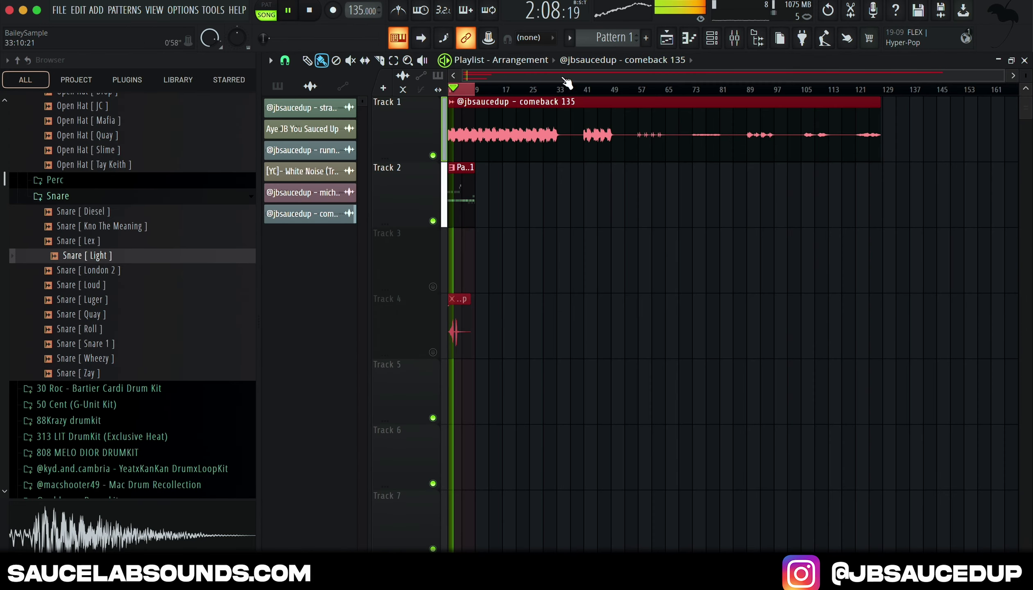
scroll(567, 82, up, 4)
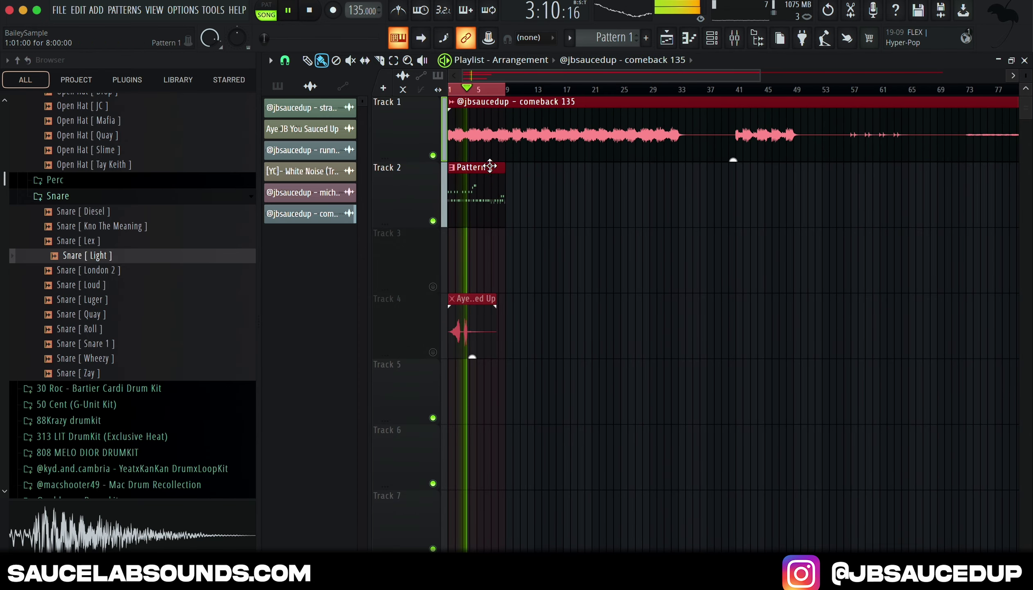
click(490, 176)
click(515, 200)
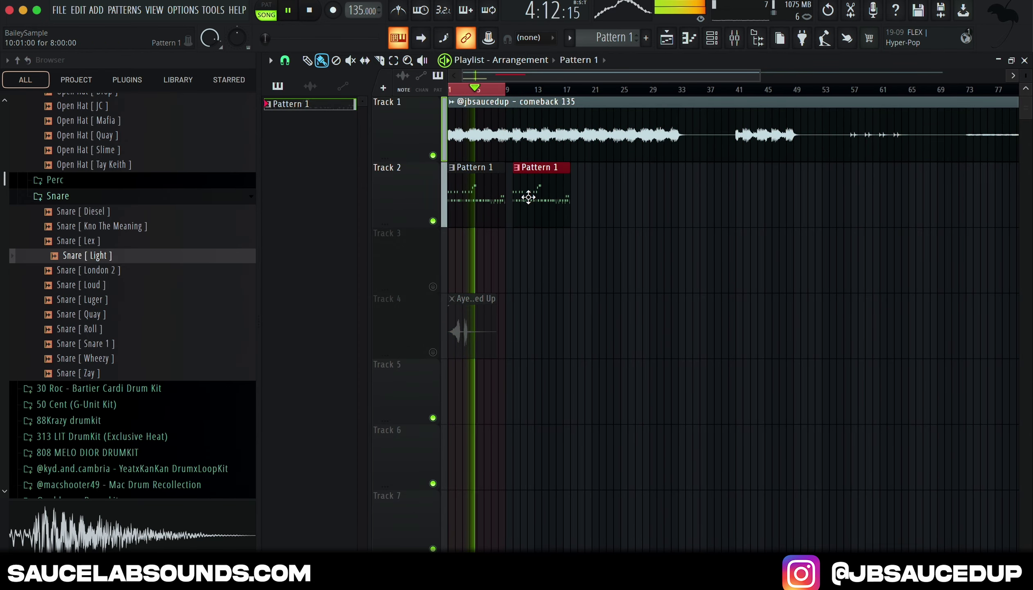
drag(528, 198, 525, 197)
click(577, 220)
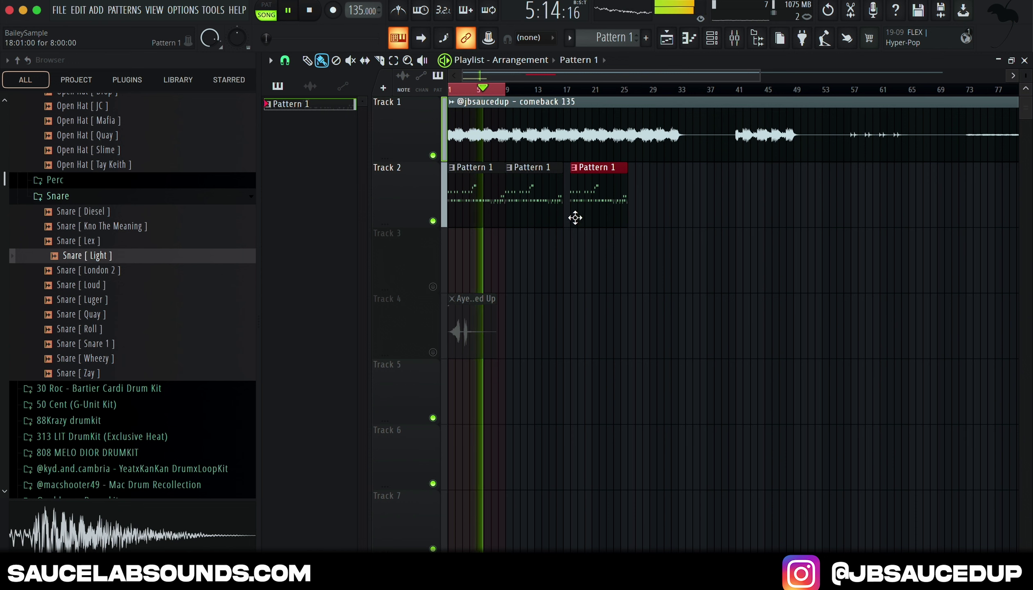
drag(684, 204, 650, 206)
click(685, 209)
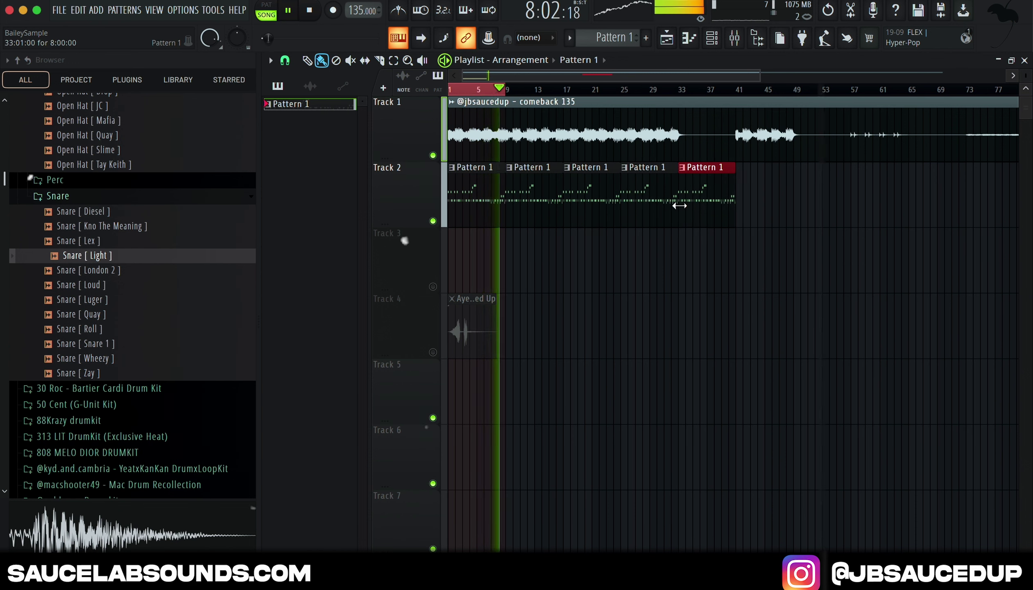